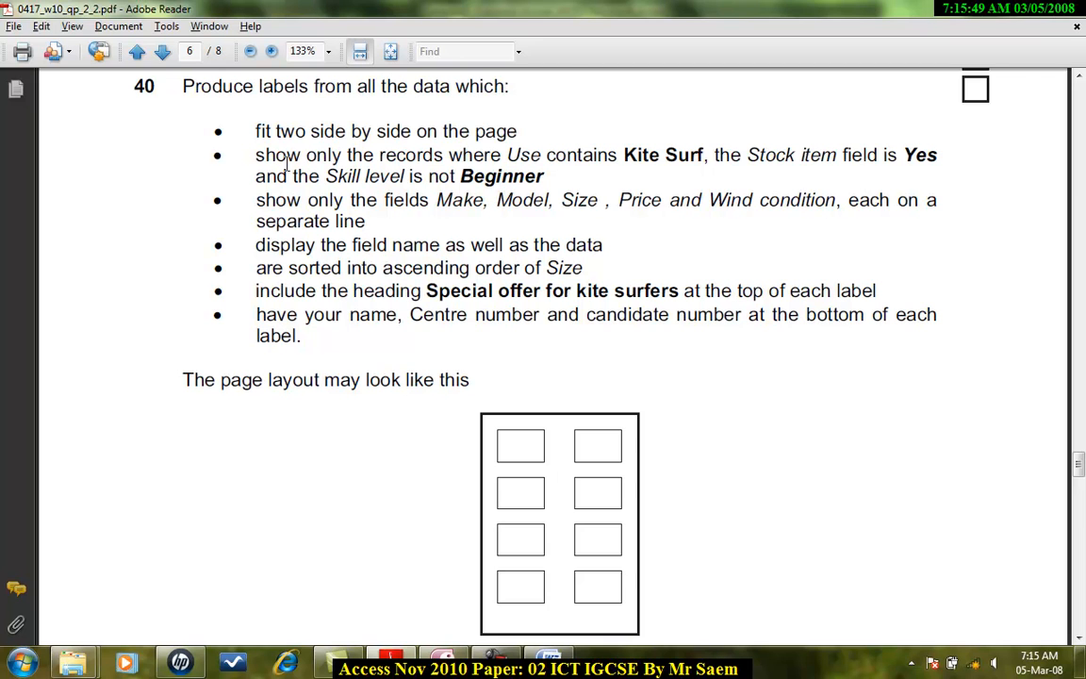
Step: Start a new query in Design view and add the N10EKS table to it
{"action": "left_click_drag", "start_coordinate": [253, 156], "coordinate": [582, 224]}
{"action": "left_click", "coordinate": [421, 224]}
{"action": "left_click", "coordinate": [447, 670]}
{"action": "left_click", "coordinate": [117, 30]}
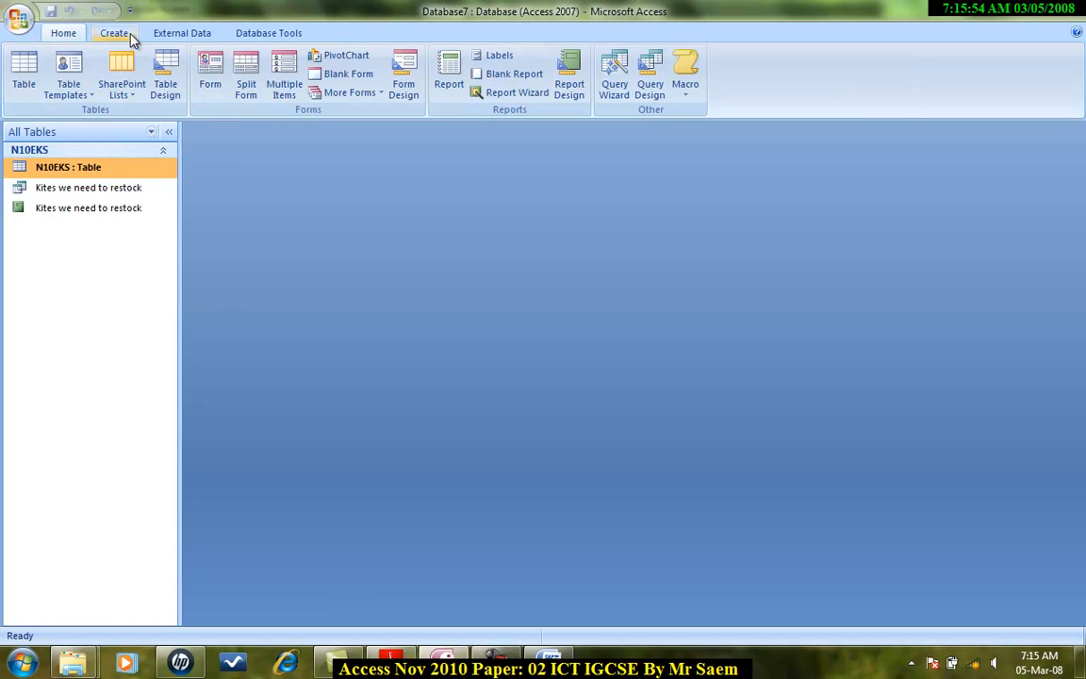
{"action": "left_click", "coordinate": [650, 85]}
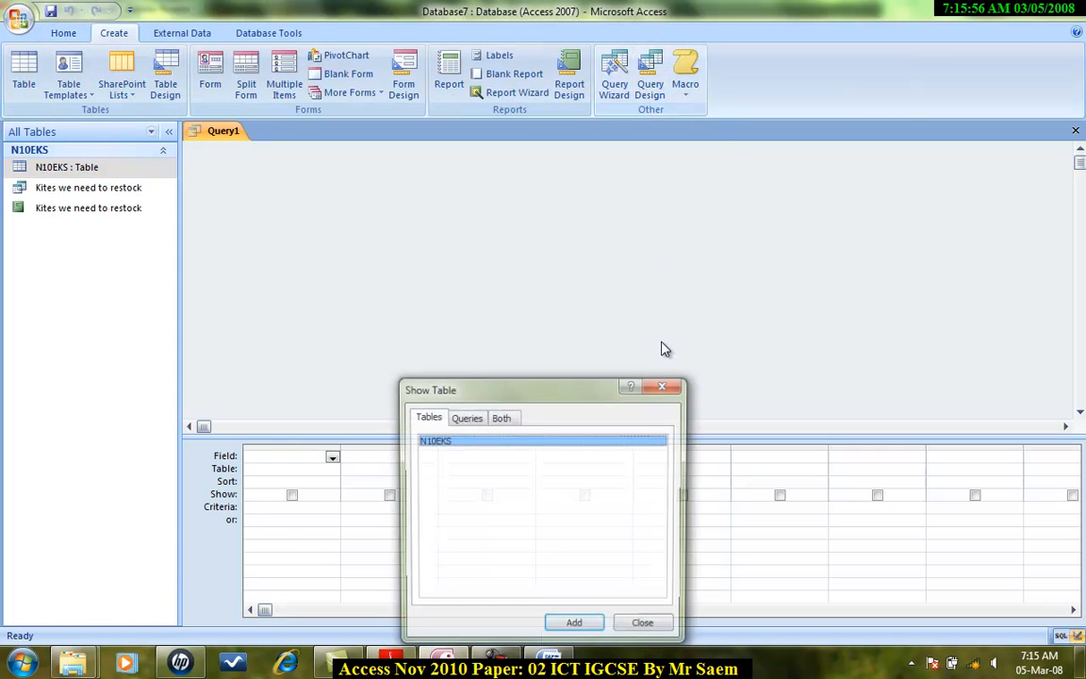
{"action": "left_click", "coordinate": [574, 626]}
{"action": "left_click", "coordinate": [646, 627]}
Step: Add all fields from Make through Stock item to the query grid
{"action": "left_click_drag", "start_coordinate": [342, 272], "coordinate": [345, 344]}
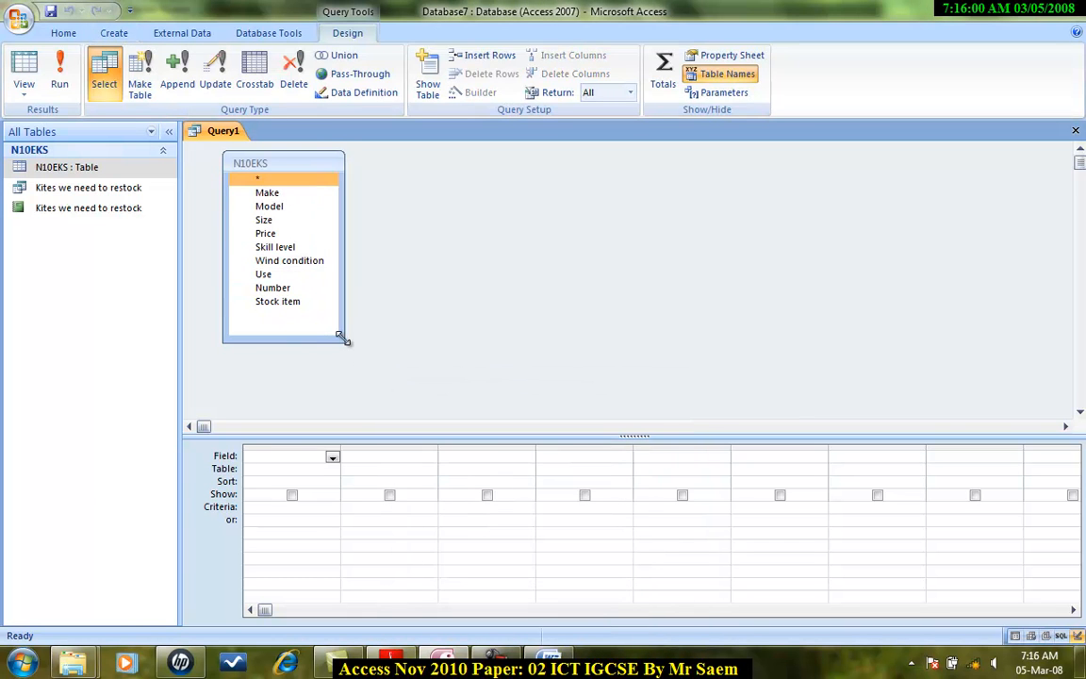
{"action": "left_click", "coordinate": [282, 196]}
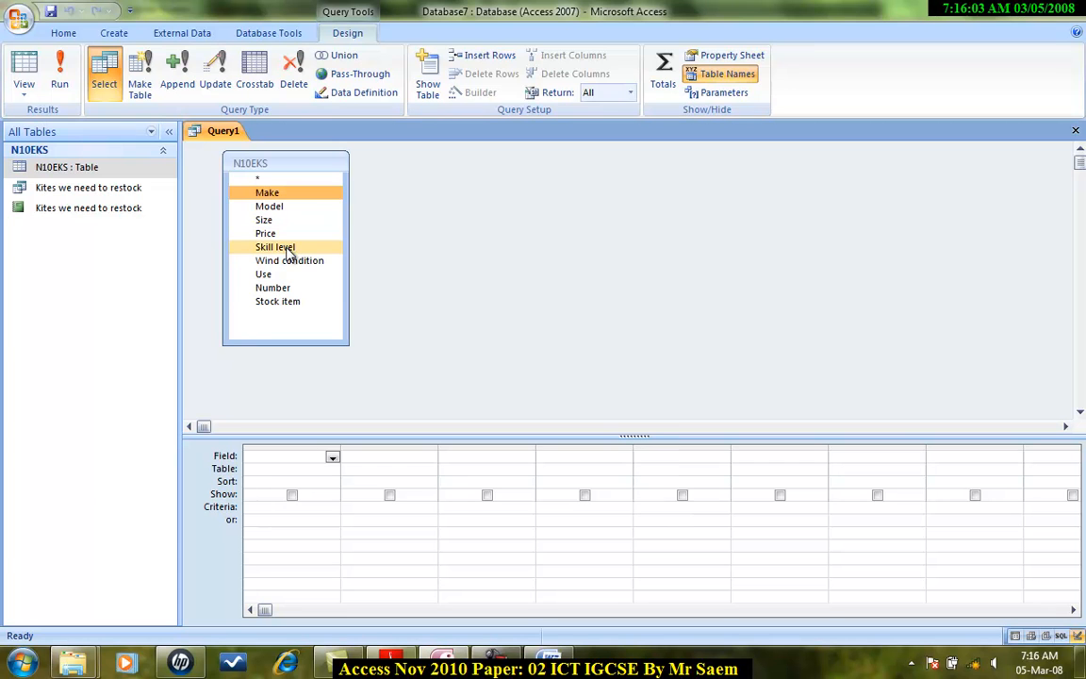
{"action": "left_click", "coordinate": [293, 302], "text": "shift"}
{"action": "left_click_drag", "start_coordinate": [293, 292], "coordinate": [293, 460]}
Step: Copy Kite Surf from the task sheet and enter *Kite Surf* as the Use field's criterion
{"action": "key", "text": "alt+Tab"}
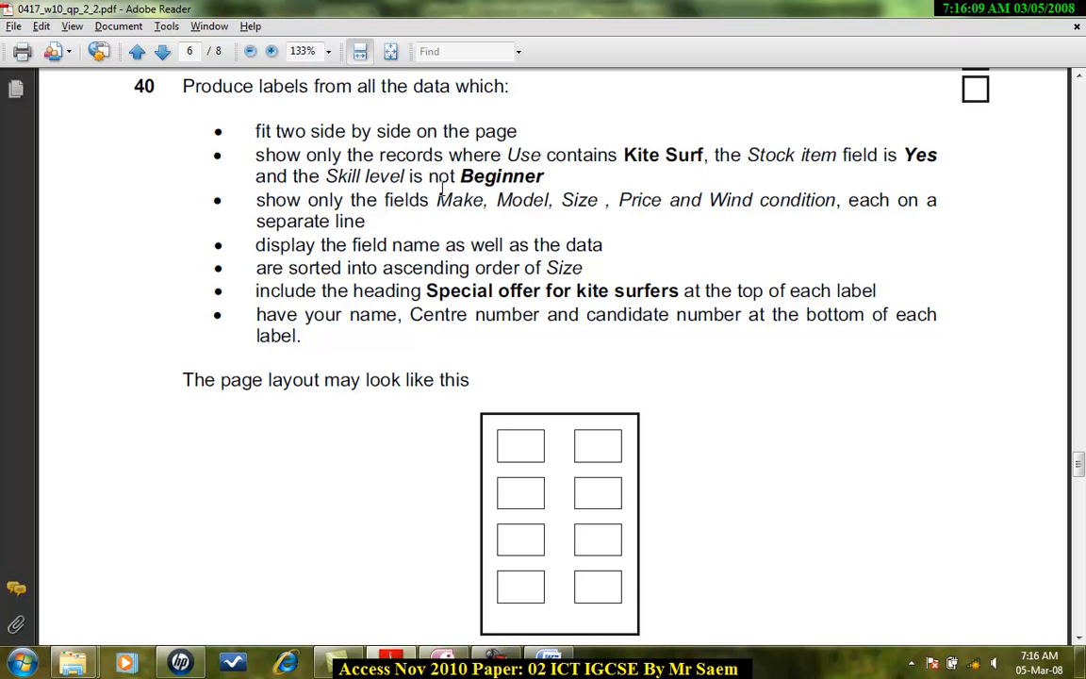
{"action": "left_click_drag", "start_coordinate": [623, 154], "coordinate": [706, 156]}
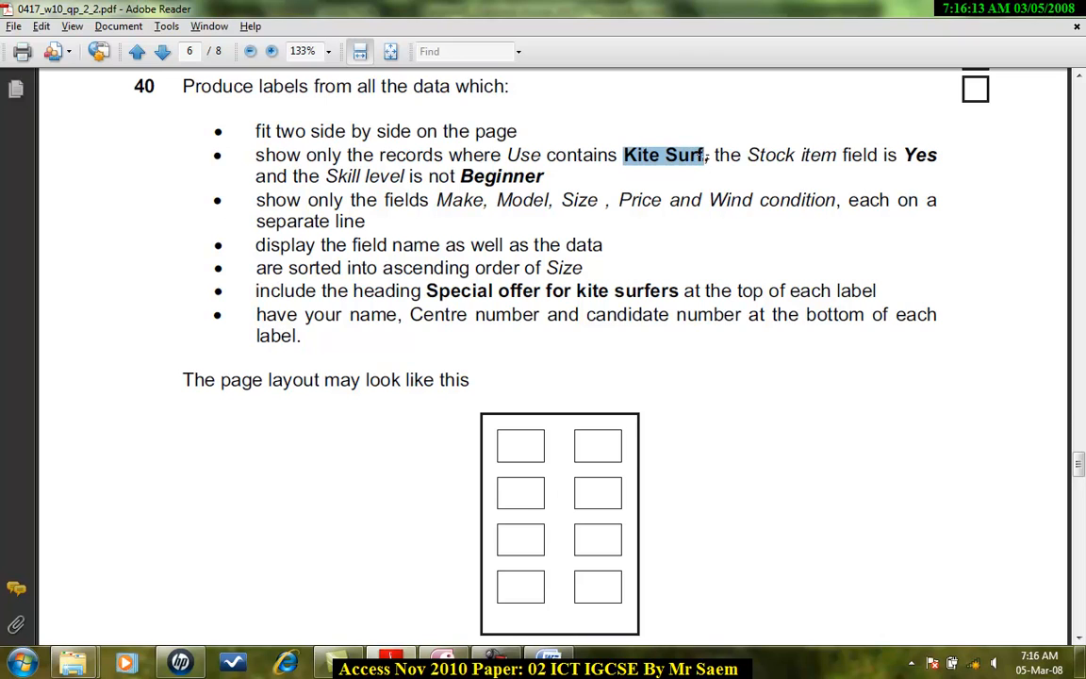
{"action": "key", "text": "alt+Tab"}
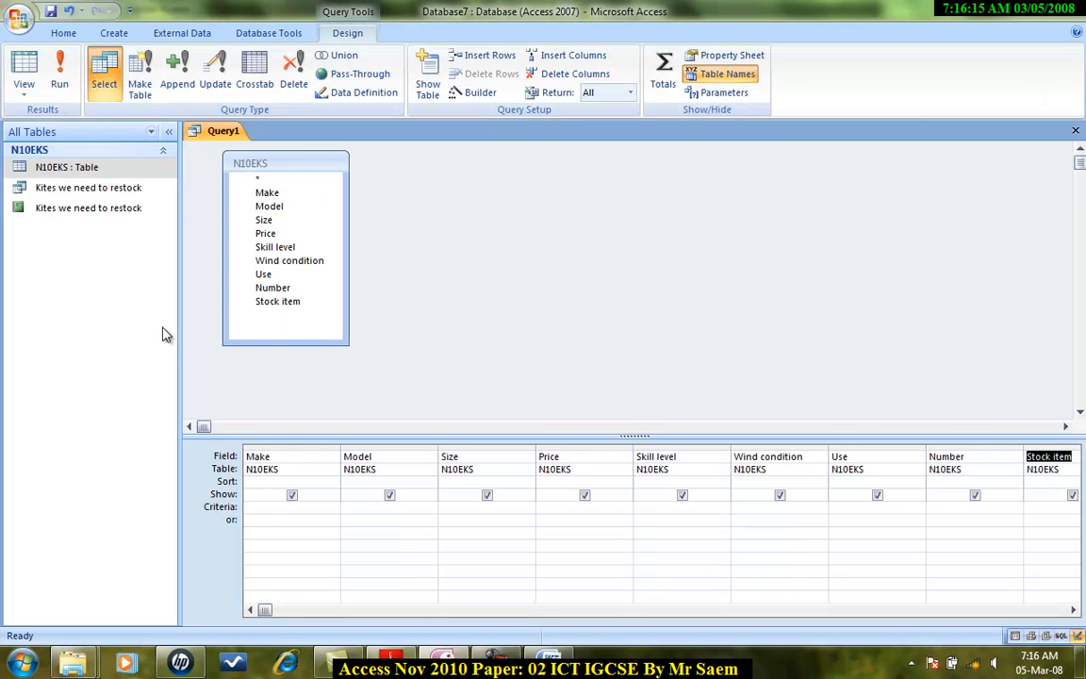
{"action": "left_click", "coordinate": [846, 509]}
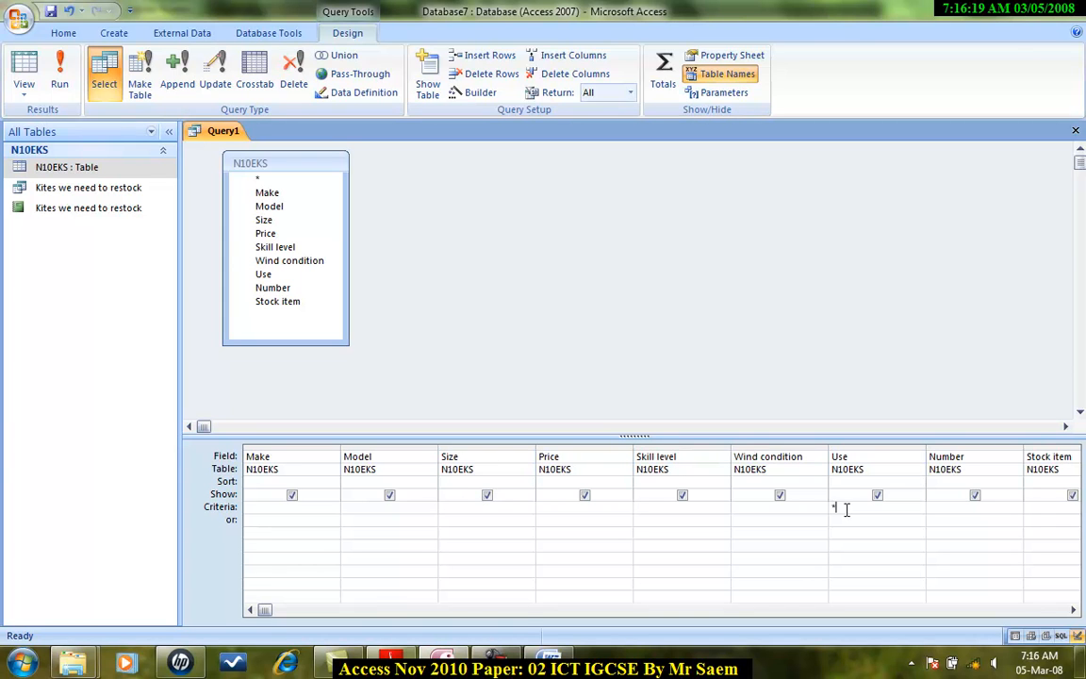
{"action": "type", "text": "*Kite Surf*"}
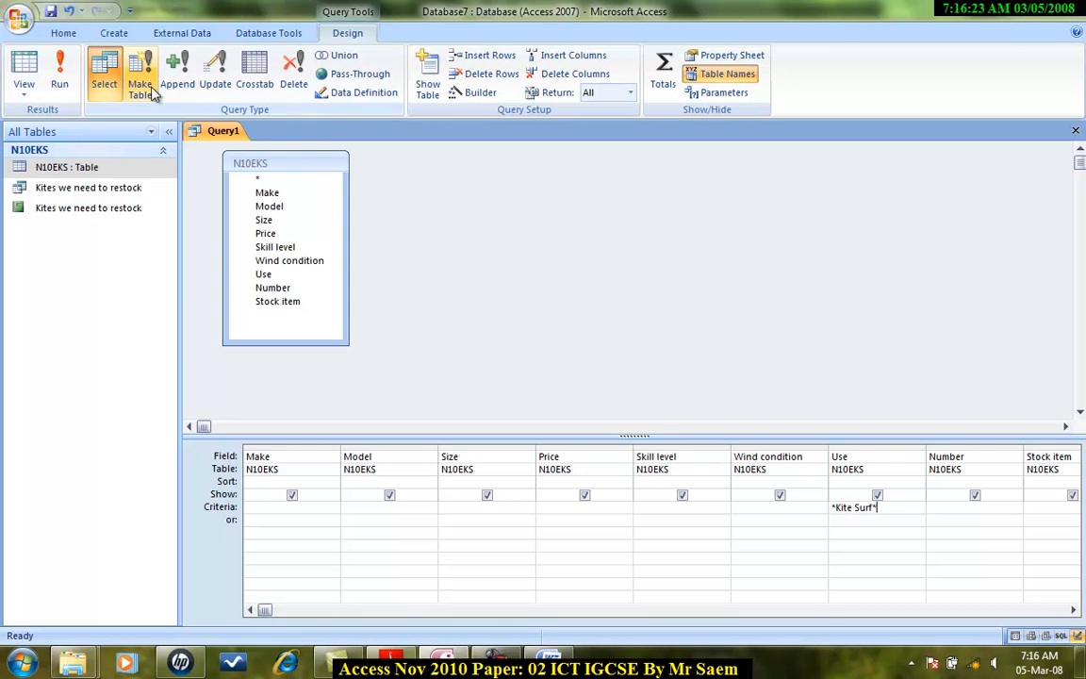
Step: Run the query to check the matching records, then return to Design view
{"action": "left_click", "coordinate": [58, 76]}
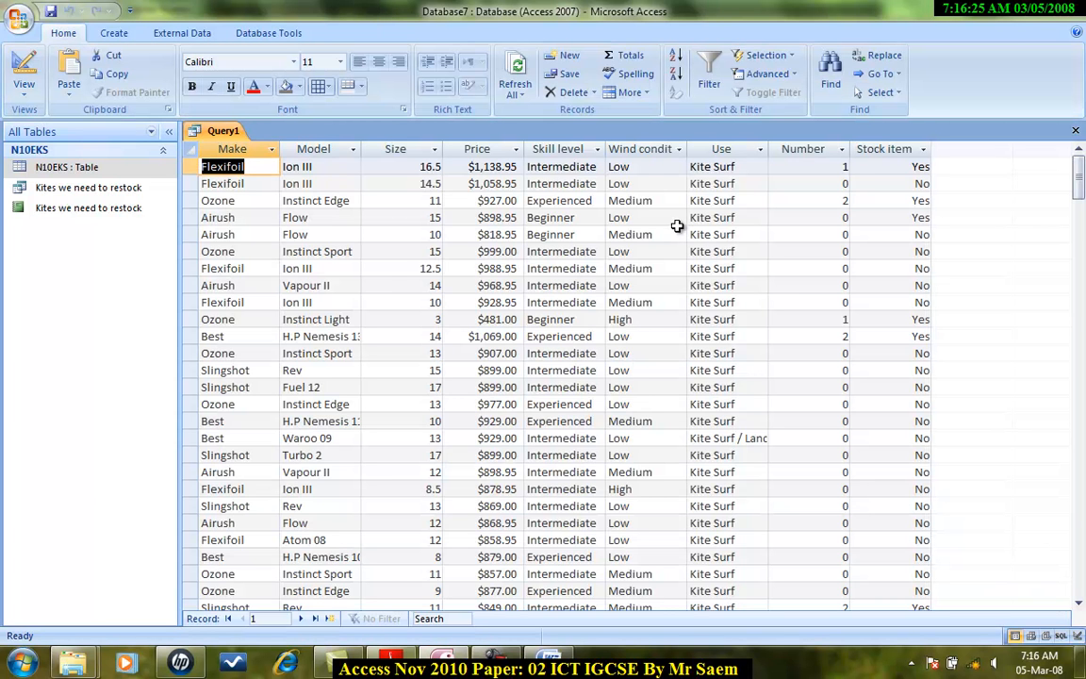
{"action": "scroll", "coordinate": [677, 226], "scroll_direction": "down", "scroll_amount": 5}
{"action": "left_click", "coordinate": [23, 102]}
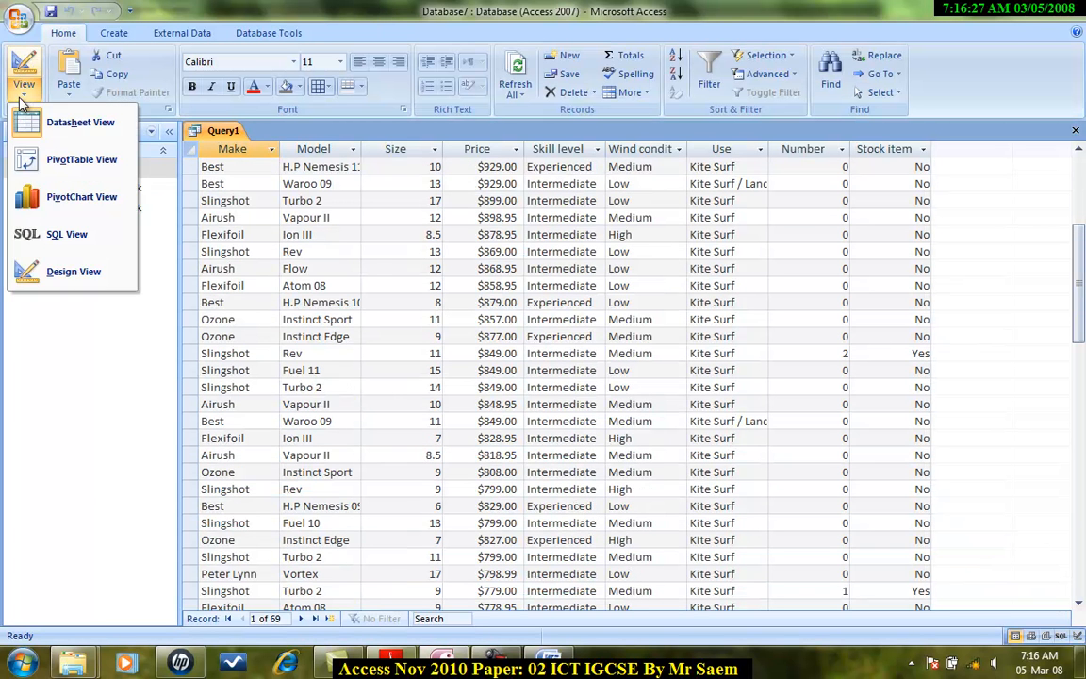
{"action": "left_click", "coordinate": [73, 272]}
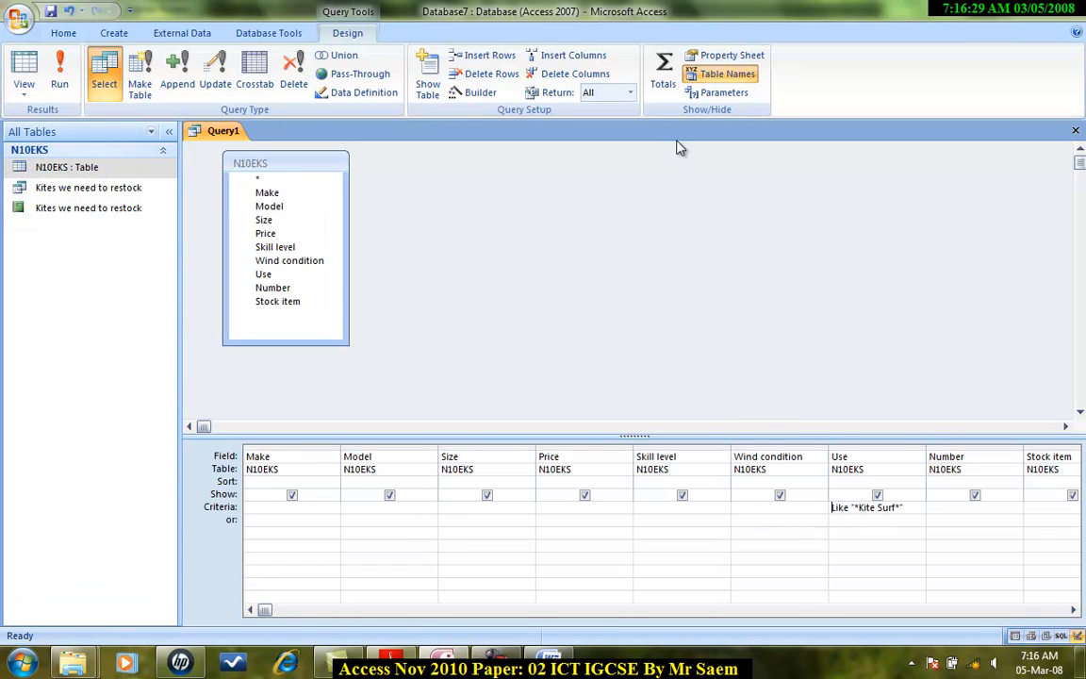
Step: Set the Stock item field's criterion to Yes
{"action": "key", "text": "alt+Tab"}
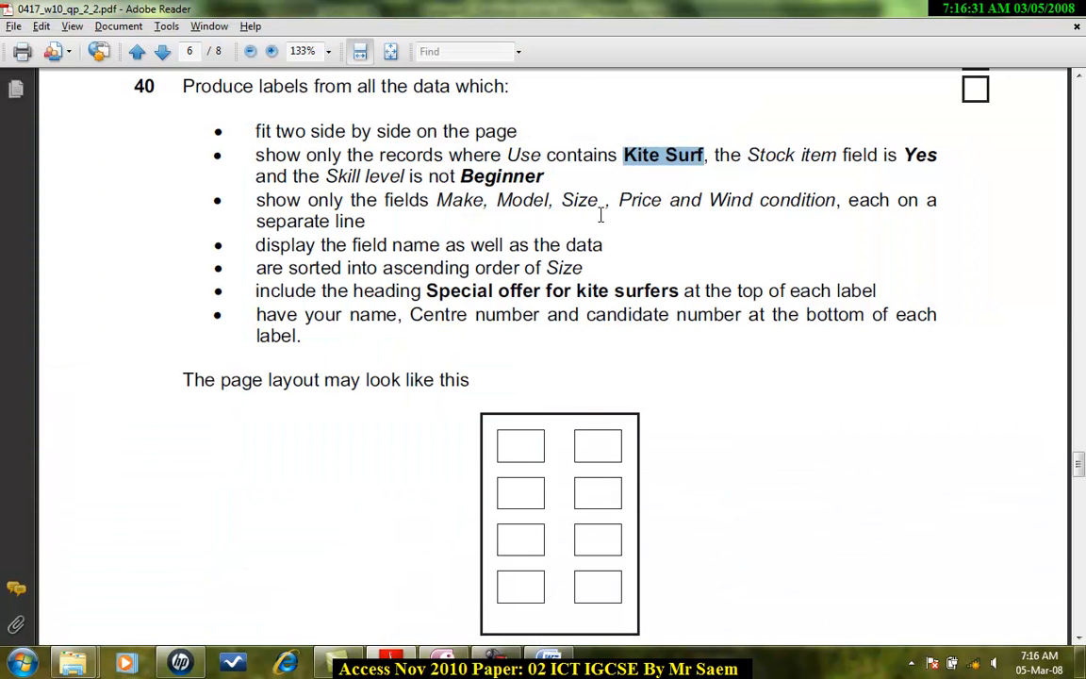
{"action": "key", "text": "alt+Tab"}
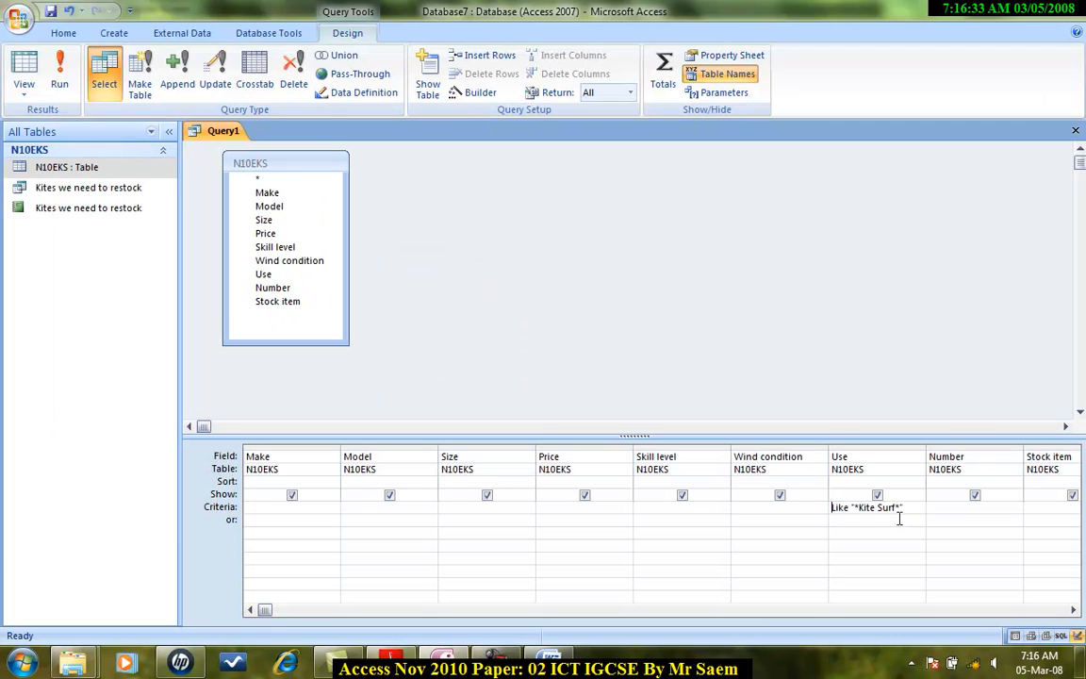
{"action": "left_click", "coordinate": [1034, 508]}
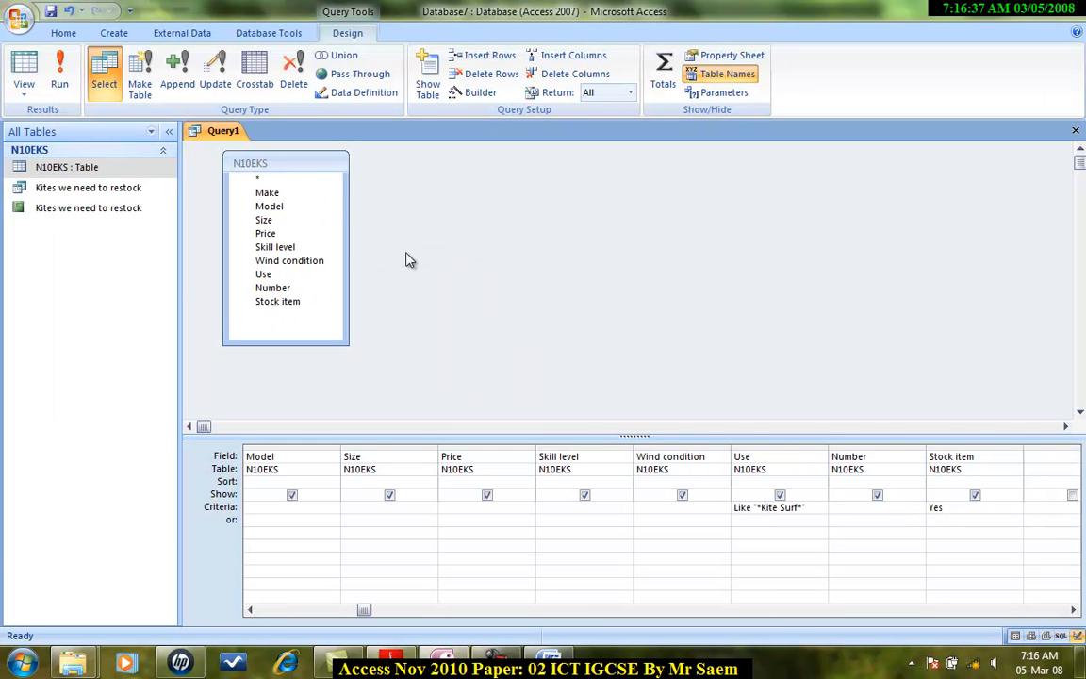
Step: Copy Beginner from the task sheet and set the Skill level criterion to Not "Beginner"
{"action": "key", "text": "alt+Tab"}
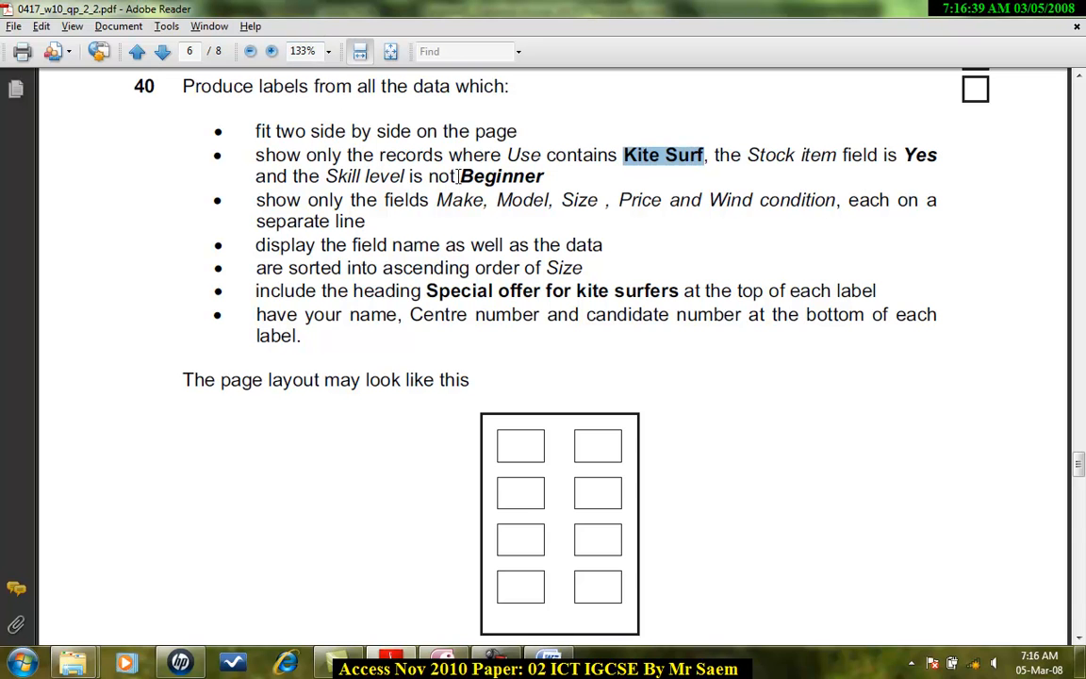
{"action": "left_click_drag", "start_coordinate": [461, 177], "coordinate": [546, 179]}
{"action": "key", "text": "ctrl+c"}
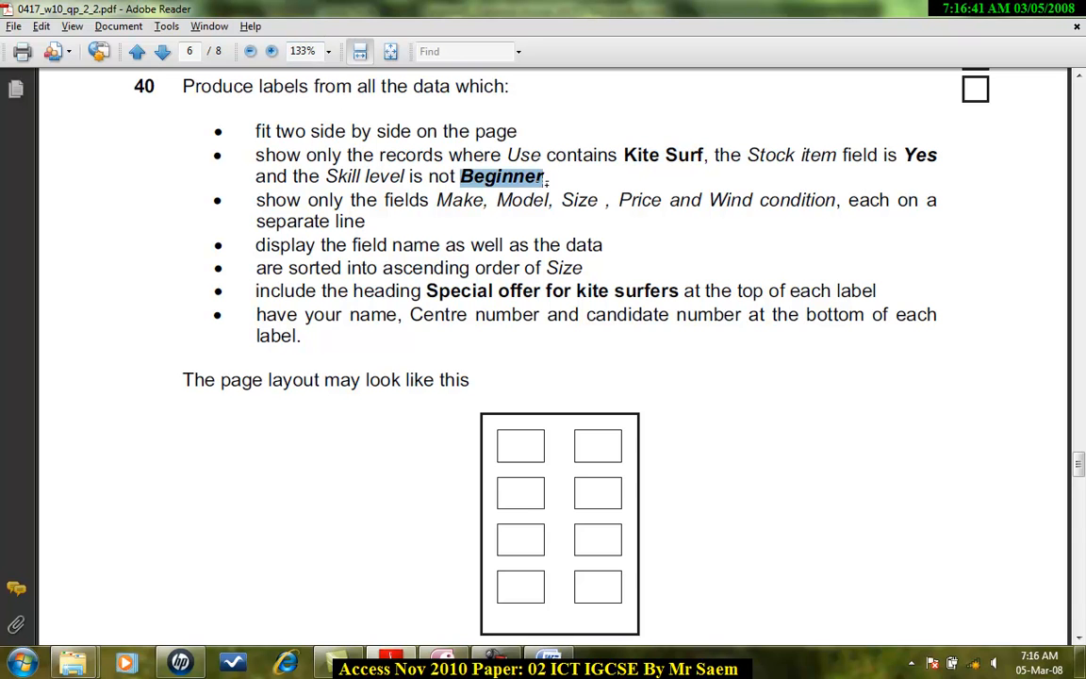
{"action": "key", "text": "alt+Tab"}
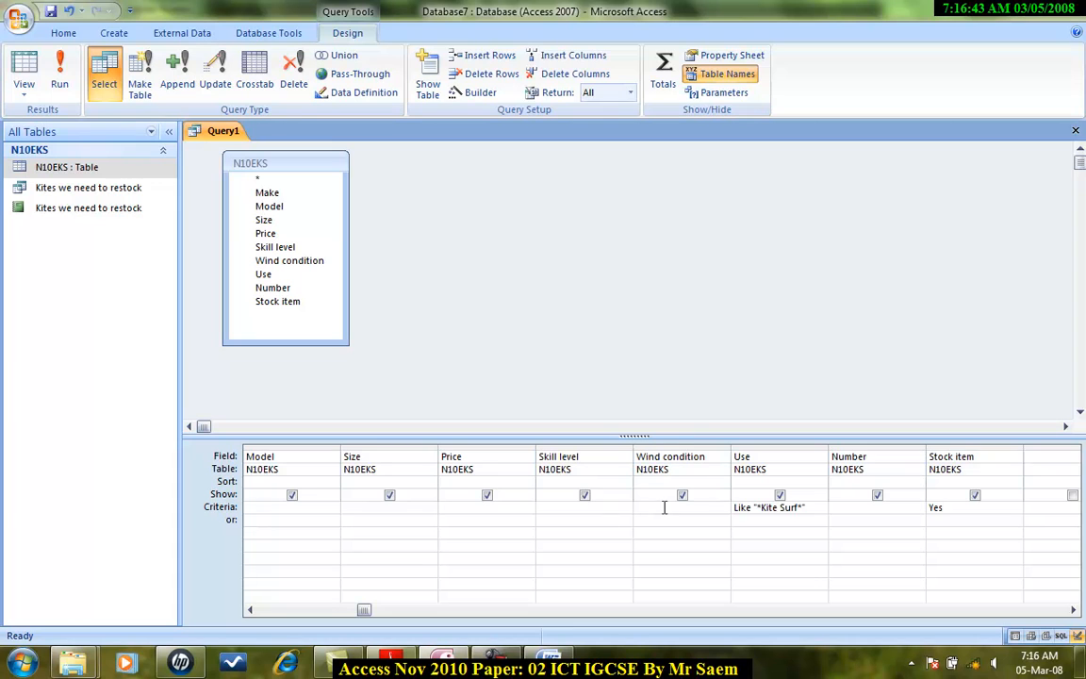
{"action": "left_click", "coordinate": [543, 506]}
{"action": "type", "text": "Not"}
{"action": "key", "text": "ctrl+v"}
{"action": "left_click", "coordinate": [547, 517]}
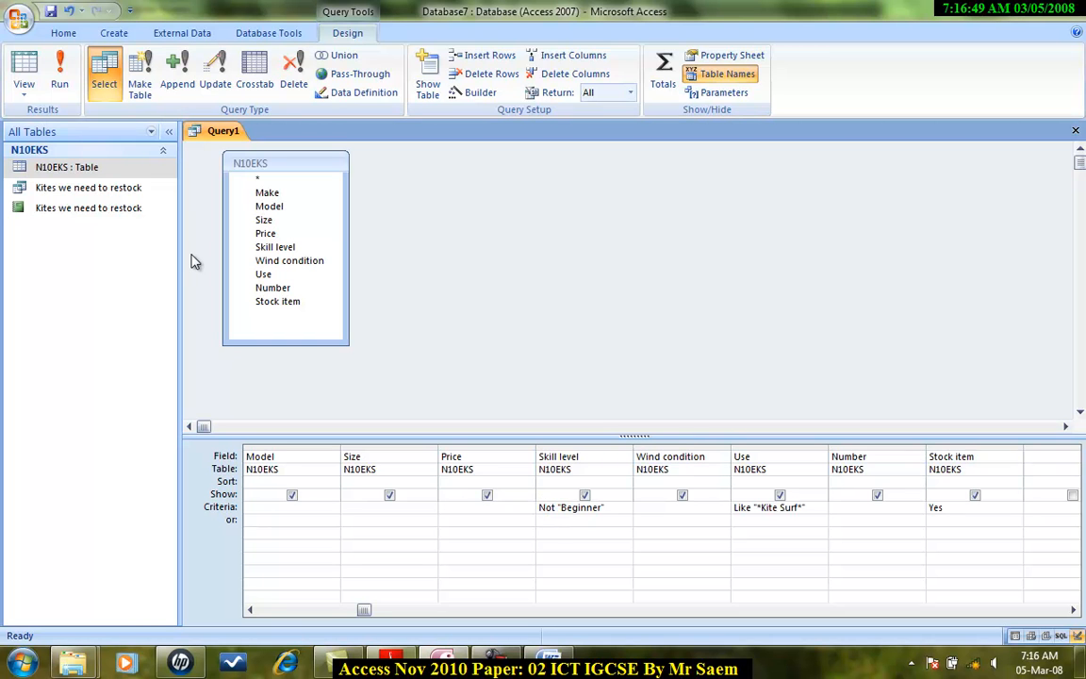
Step: Run the query to check the filtered records, then return to Design view
{"action": "left_click", "coordinate": [60, 84]}
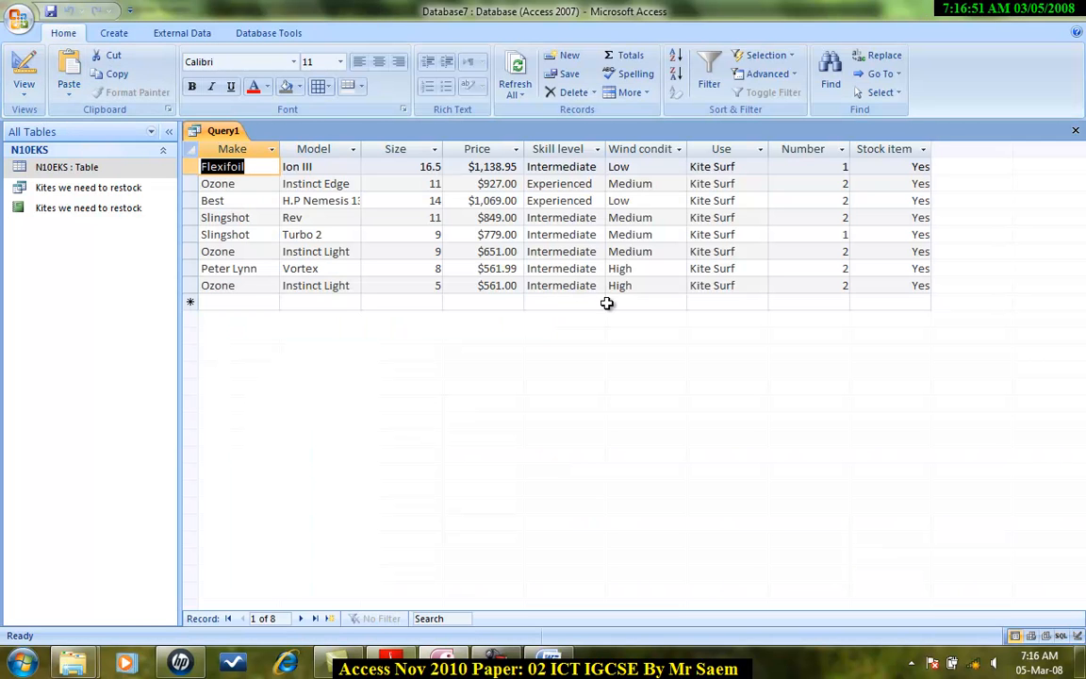
{"action": "left_click", "coordinate": [23, 91]}
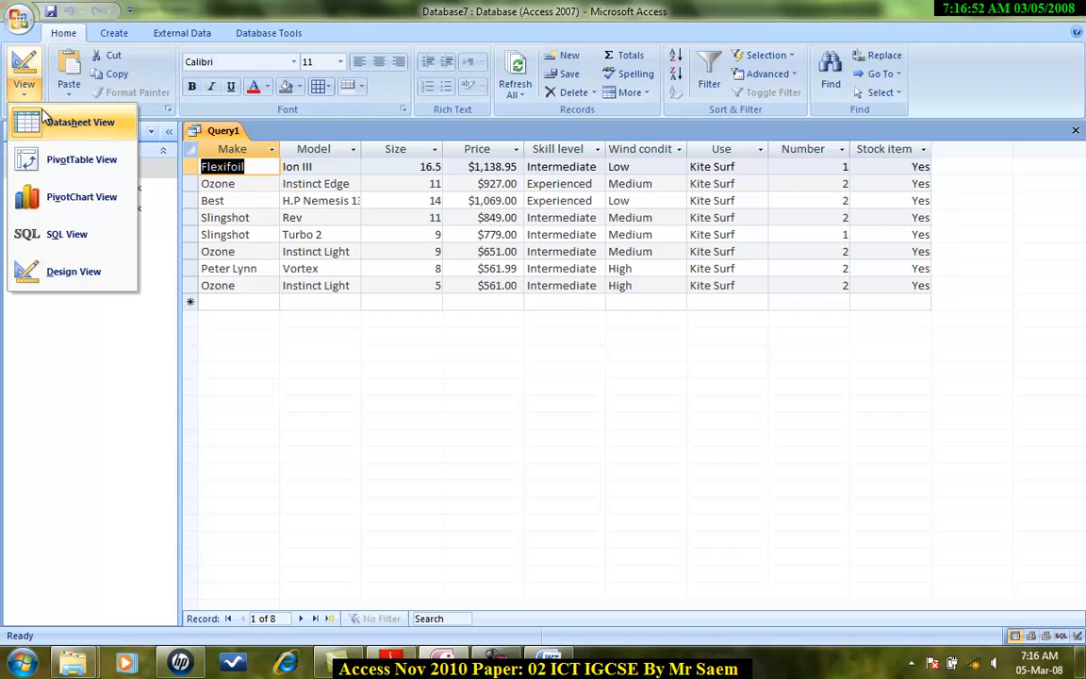
{"action": "left_click", "coordinate": [73, 271]}
Step: Hide the Skill level field from the query output while keeping its criterion
{"action": "key", "text": "alt+Tab"}
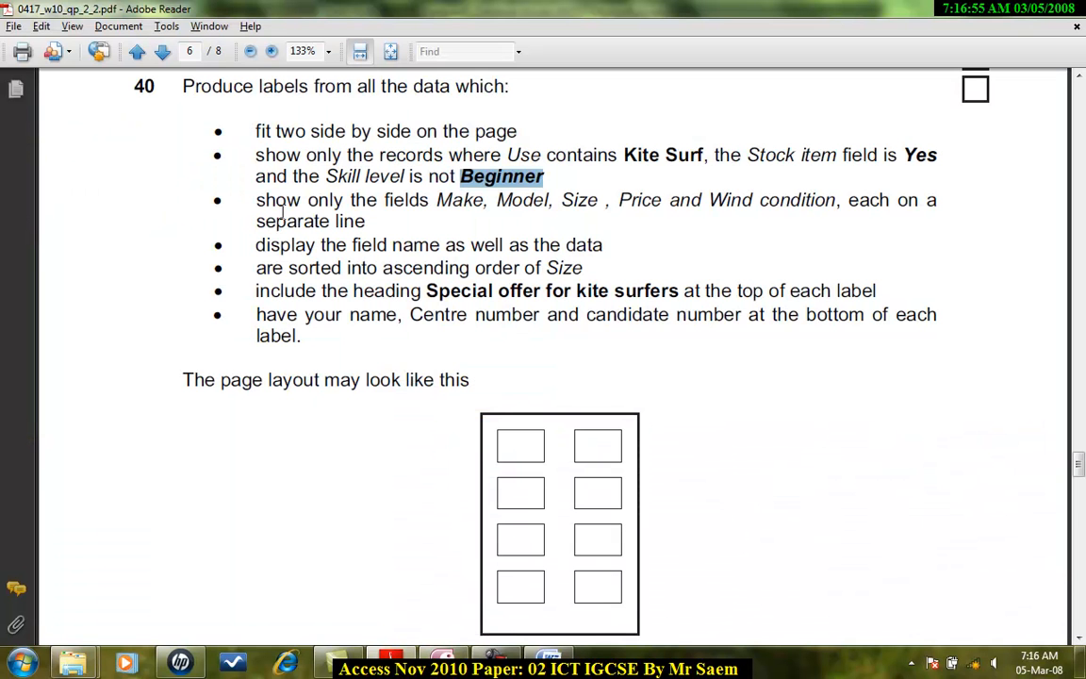
{"action": "key", "text": "alt+Tab"}
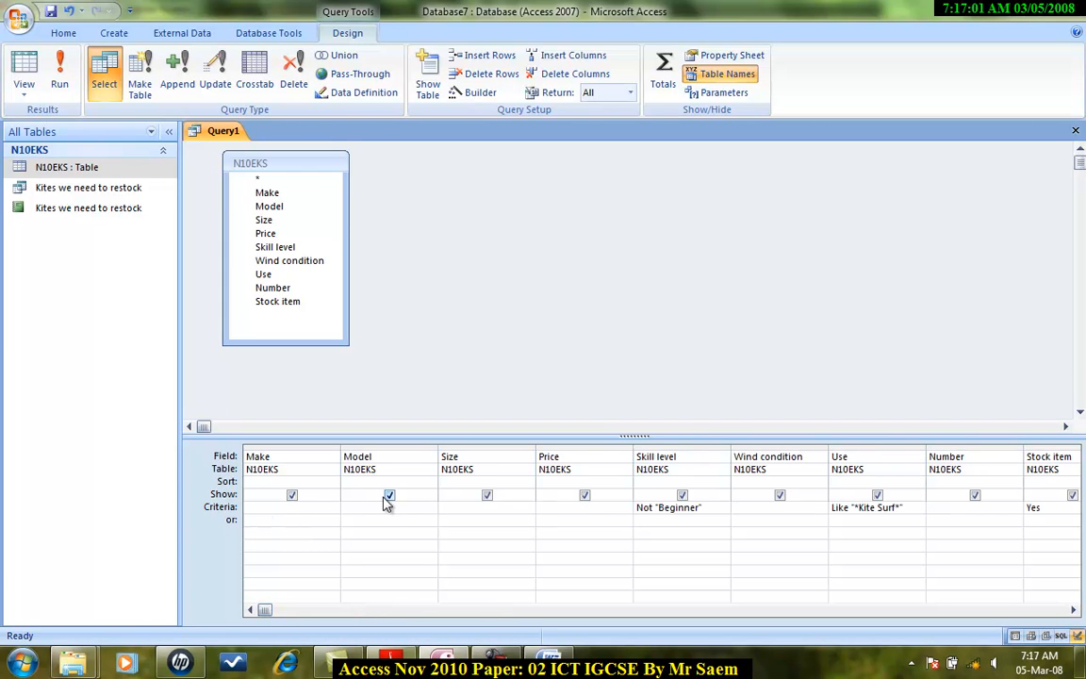
{"action": "left_click", "coordinate": [487, 494]}
{"action": "key", "text": "alt+Tab"}
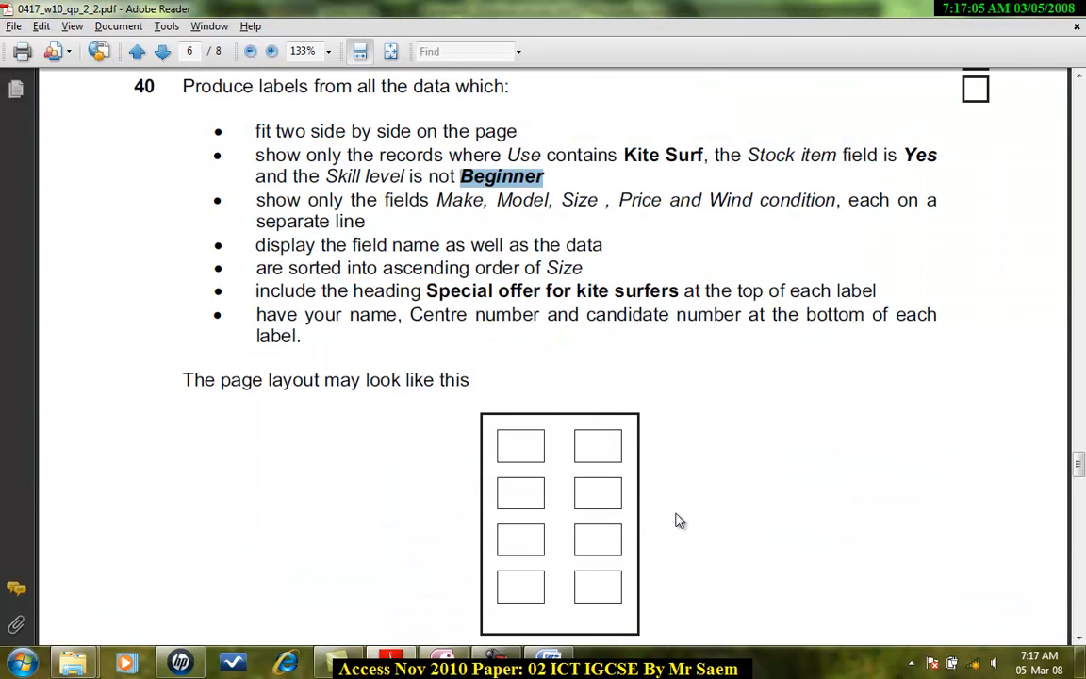
{"action": "key", "text": "alt+Tab"}
{"action": "key", "text": "alt+Tab"}
{"action": "key", "text": "alt+Tab"}
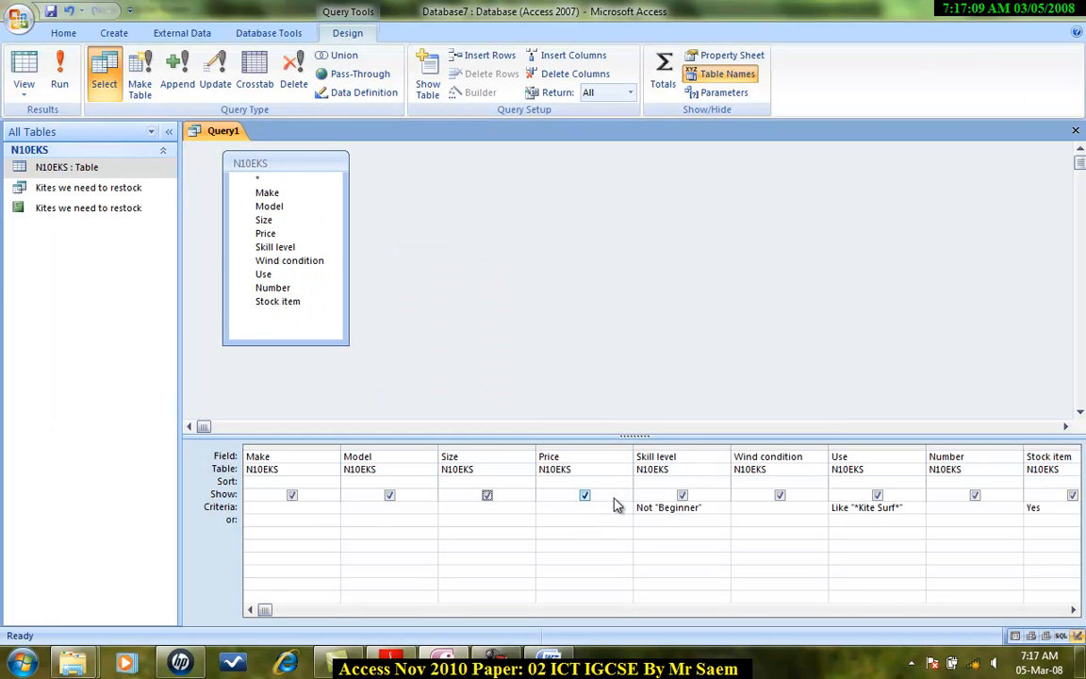
{"action": "left_click", "coordinate": [681, 495]}
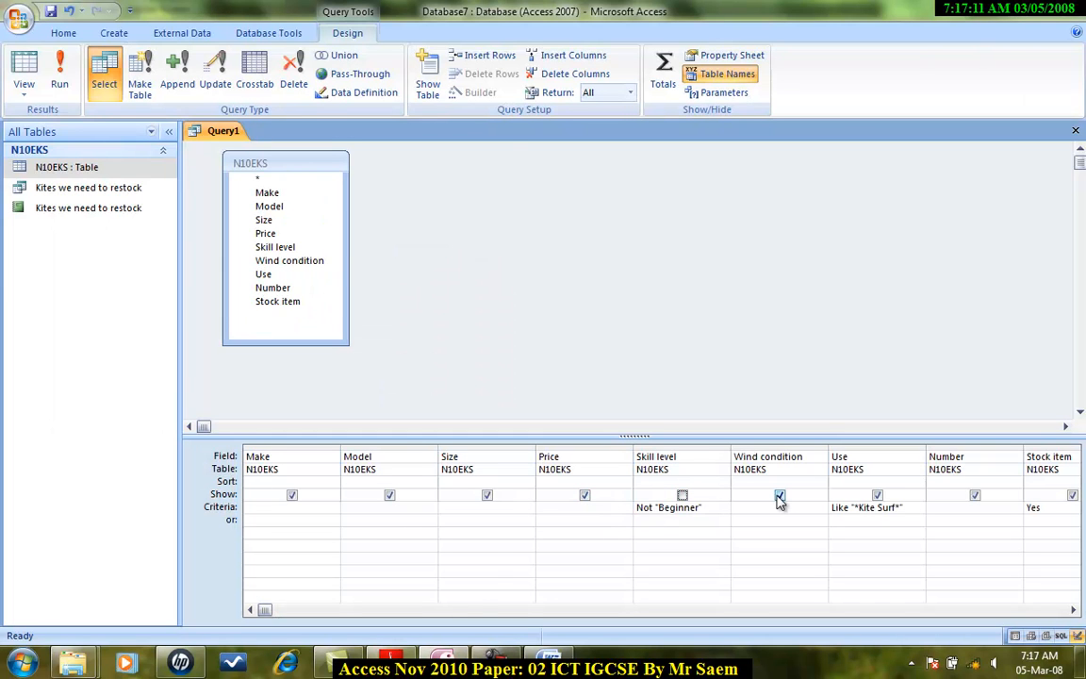
Step: Hide the Use, Number and Stock item fields from the query output
{"action": "key", "text": "alt+Tab"}
{"action": "key", "text": "alt+Tab"}
{"action": "left_click", "coordinate": [877, 495]}
{"action": "left_click", "coordinate": [973, 495]}
{"action": "scroll", "coordinate": [963, 534], "scroll_direction": "right", "scroll_amount": 2}
{"action": "left_click", "coordinate": [877, 495]}
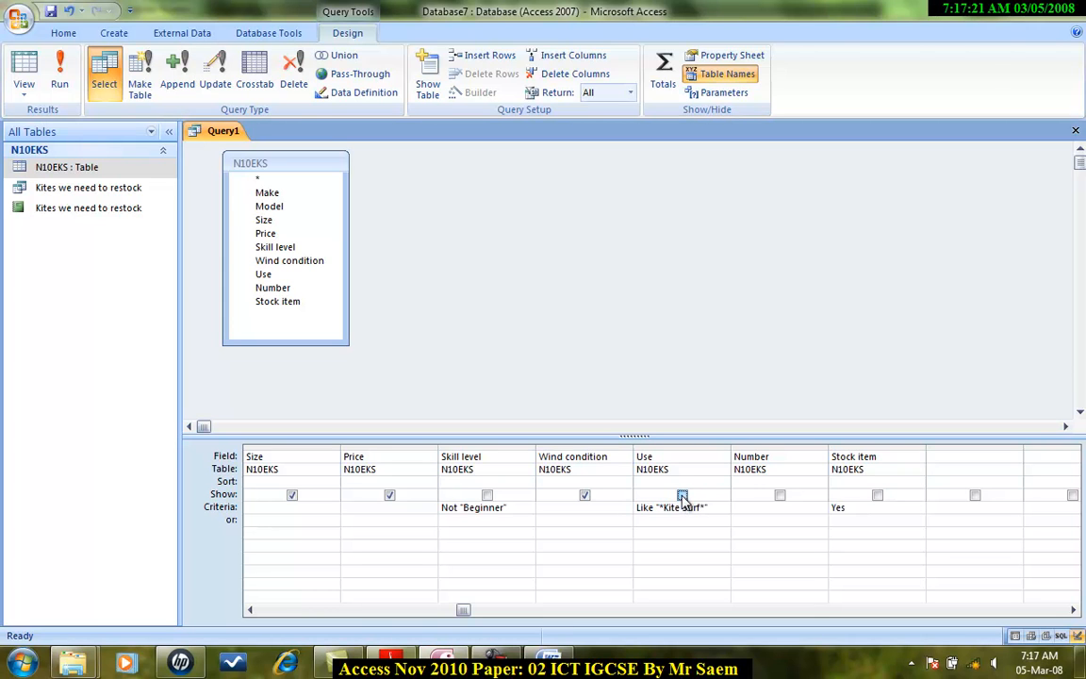
{"action": "left_click", "coordinate": [683, 497]}
Step: Run the query and autofit all datasheet column widths to their contents
{"action": "left_click_drag", "start_coordinate": [709, 508], "coordinate": [635, 508]}
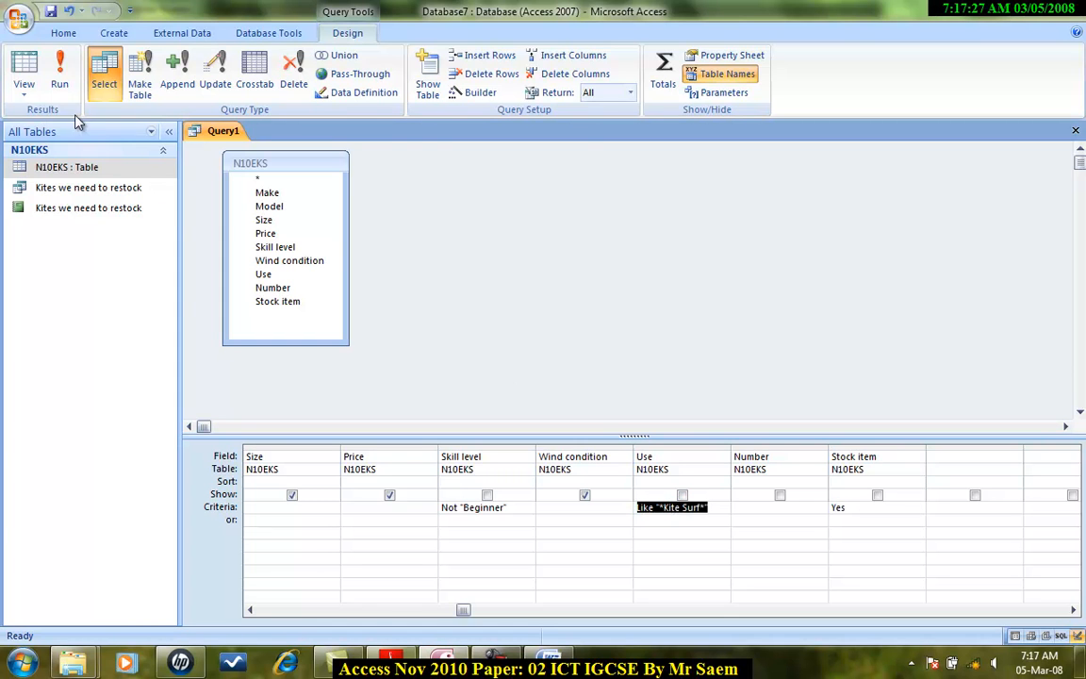
{"action": "left_click", "coordinate": [60, 73]}
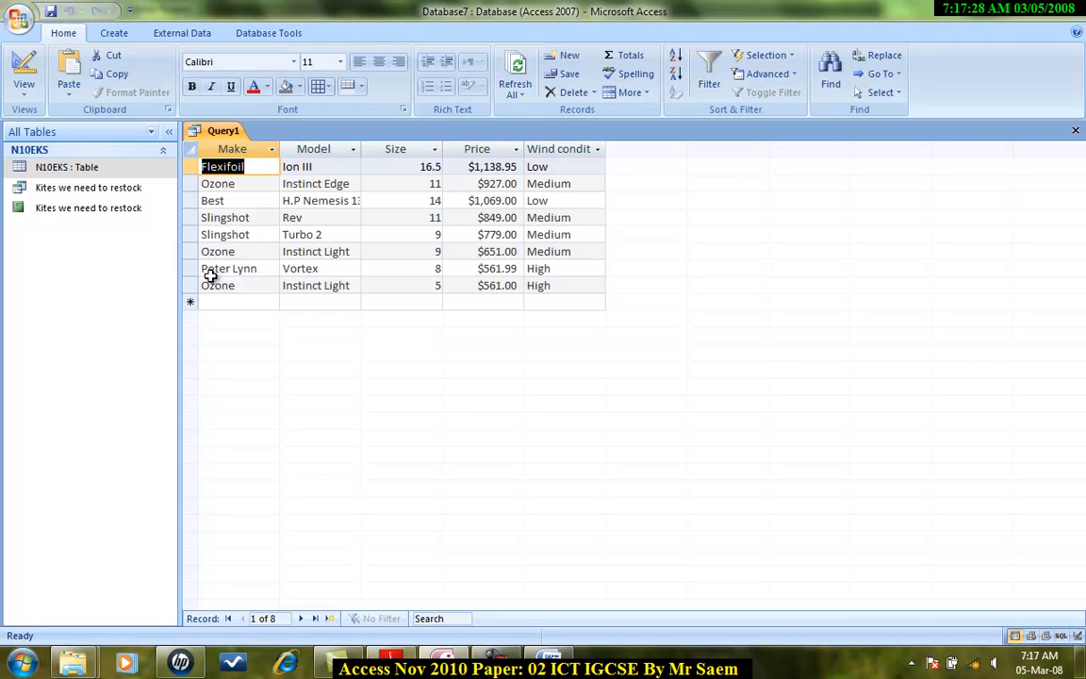
{"action": "left_click", "coordinate": [190, 151]}
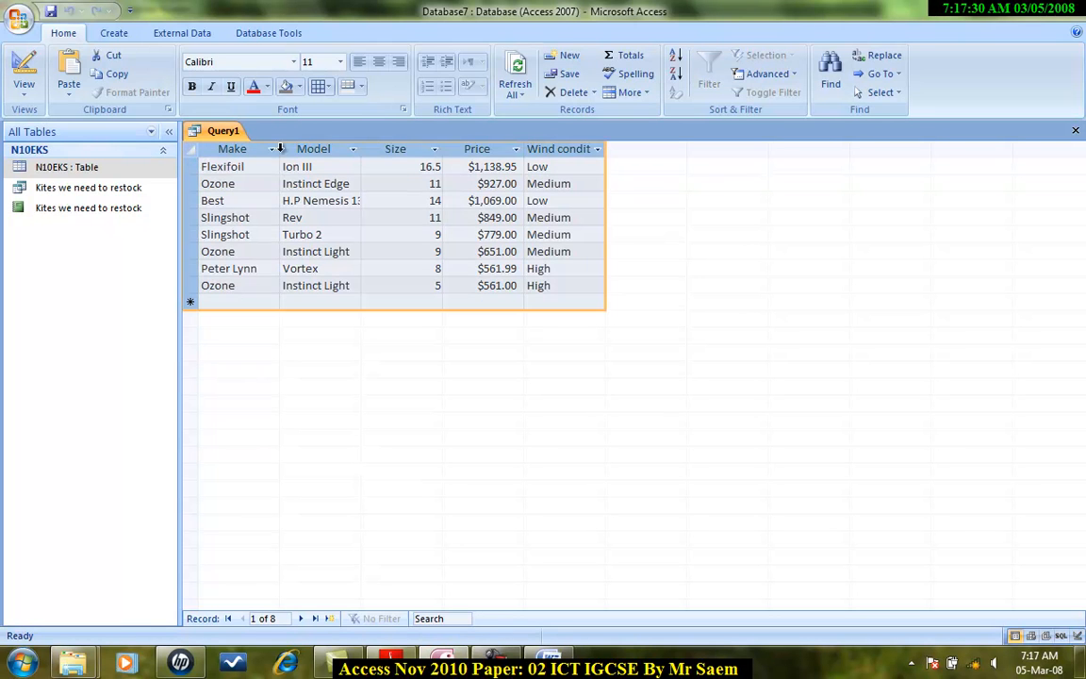
{"action": "double_click", "coordinate": [360, 149]}
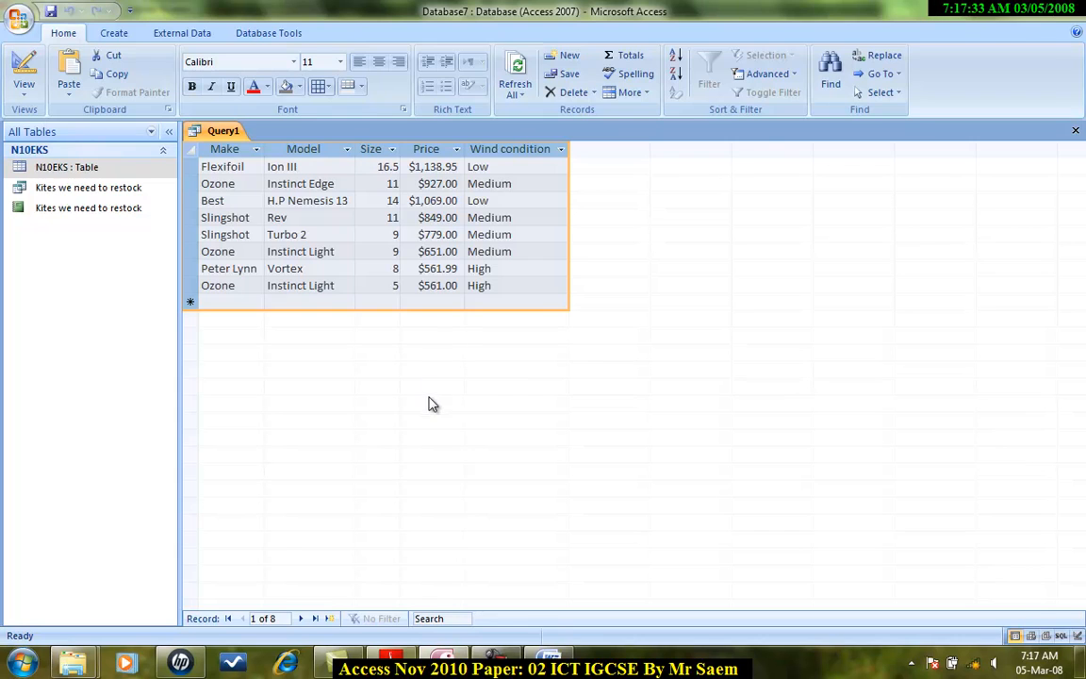
Step: Return to Design view and set the Size field to sort in ascending order
{"action": "key", "text": "alt+Tab"}
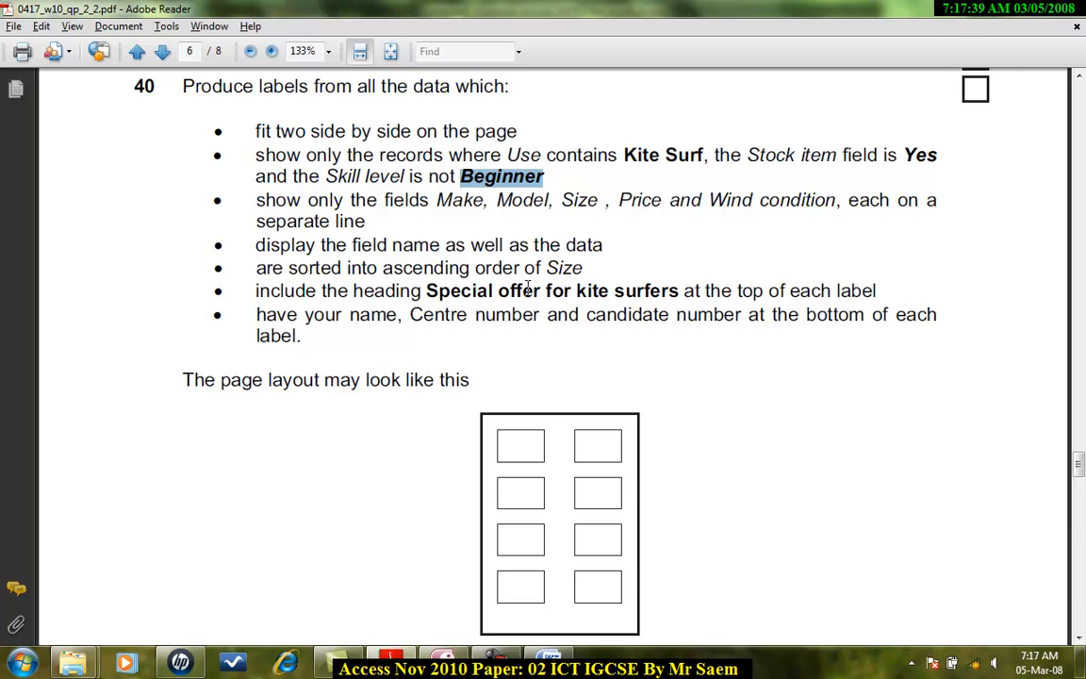
{"action": "key", "text": "alt+Tab"}
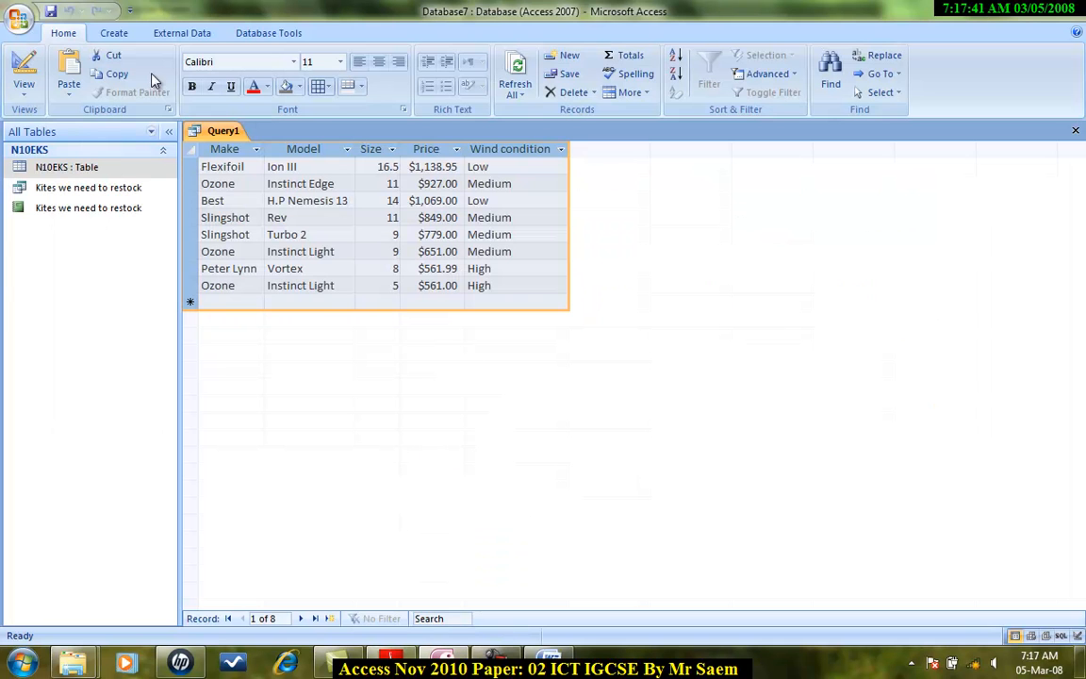
{"action": "left_click", "coordinate": [25, 95]}
{"action": "left_click", "coordinate": [66, 271]}
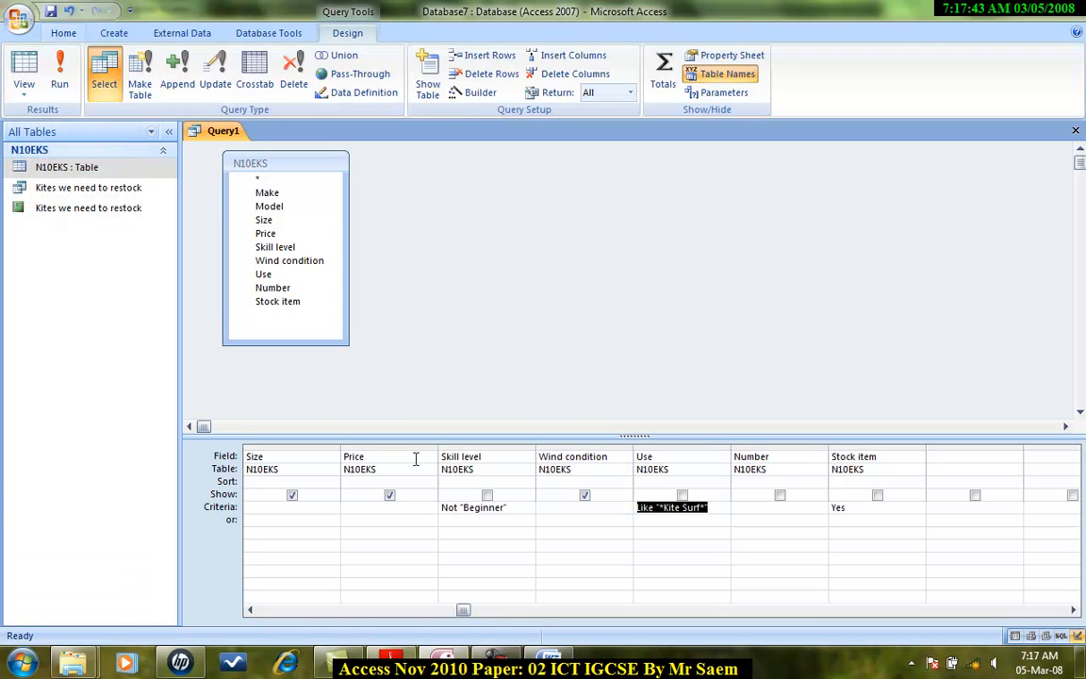
{"action": "left_click", "coordinate": [331, 483]}
{"action": "left_click", "coordinate": [312, 496]}
{"action": "key", "text": "alt+Tab"}
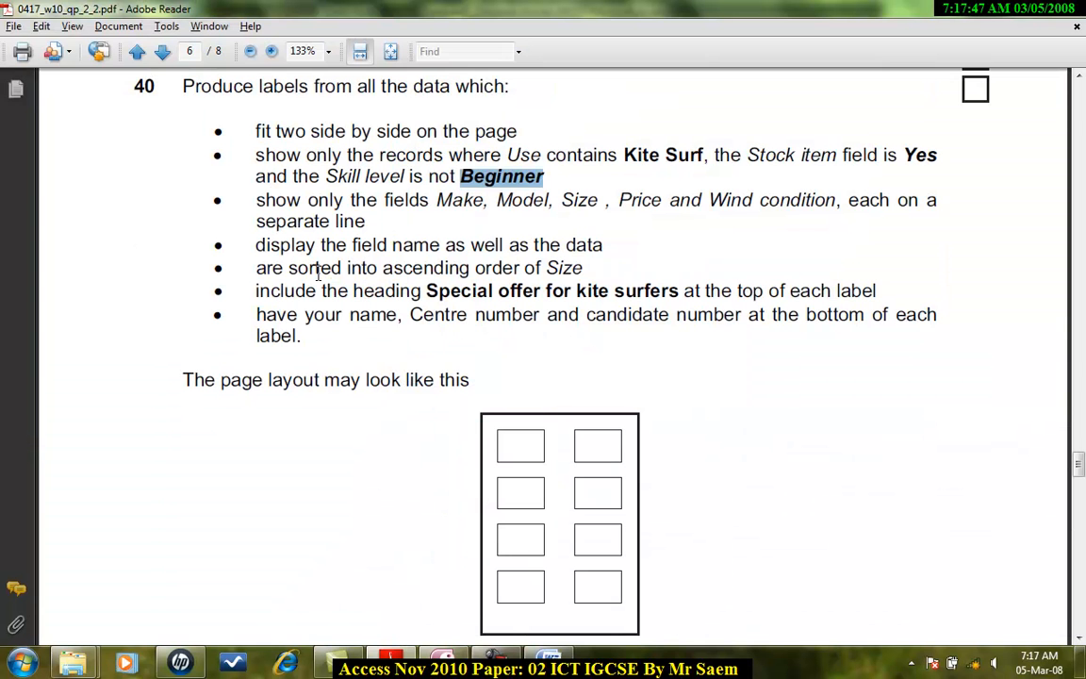
Step: Save the query as "Special offer for kite surfers", copying the heading text from the question paper
{"action": "left_click_drag", "start_coordinate": [426, 291], "coordinate": [645, 292]}
{"action": "key", "text": "ctrl+c"}
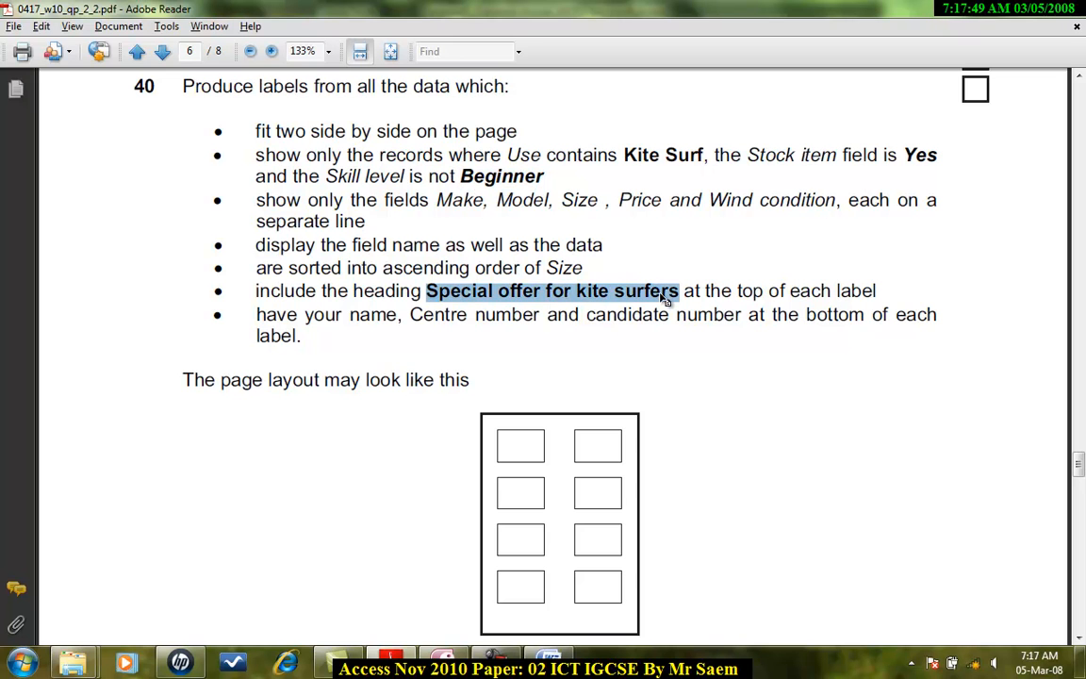
{"action": "key", "text": "alt+Tab"}
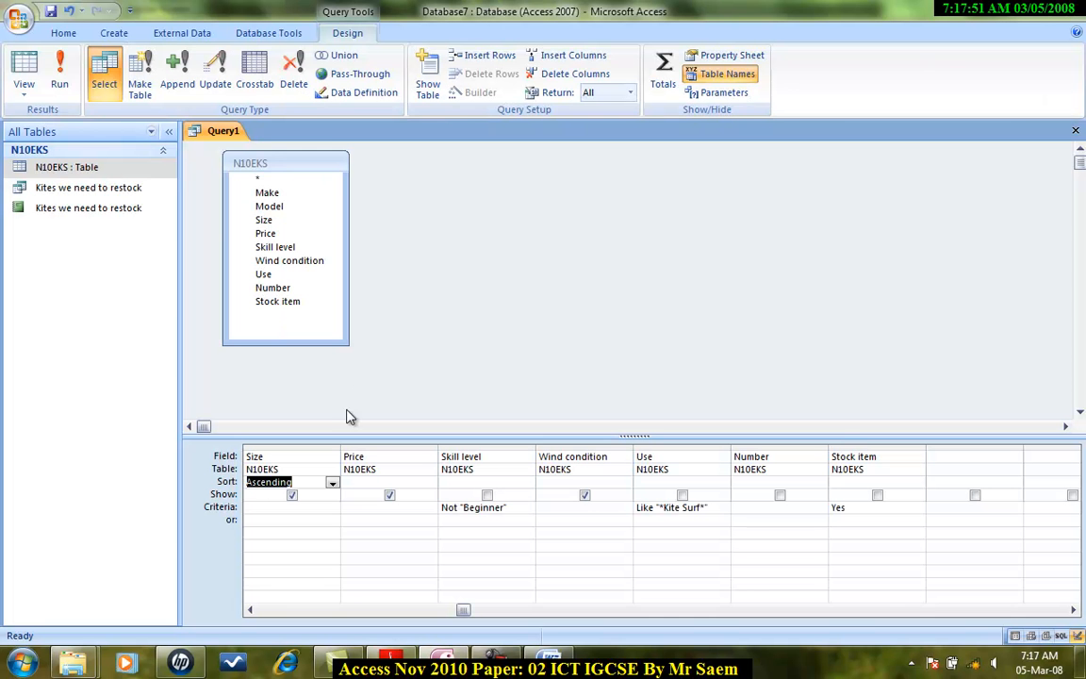
{"action": "left_click", "coordinate": [50, 10]}
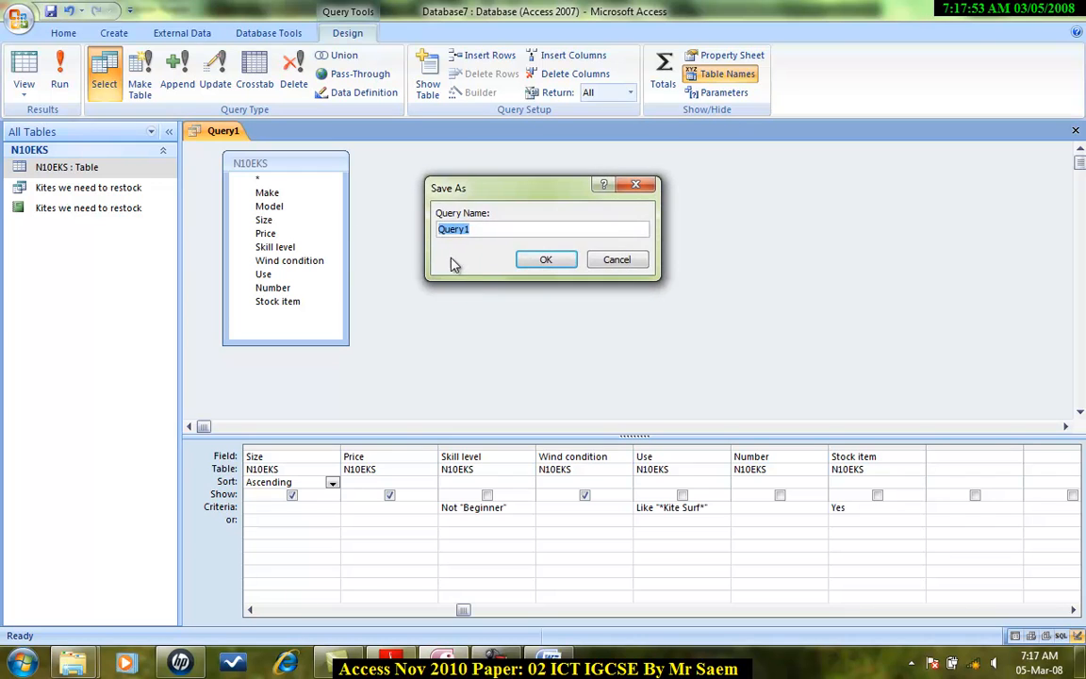
{"action": "key", "text": "ctrl+v"}
{"action": "left_click", "coordinate": [541, 263]}
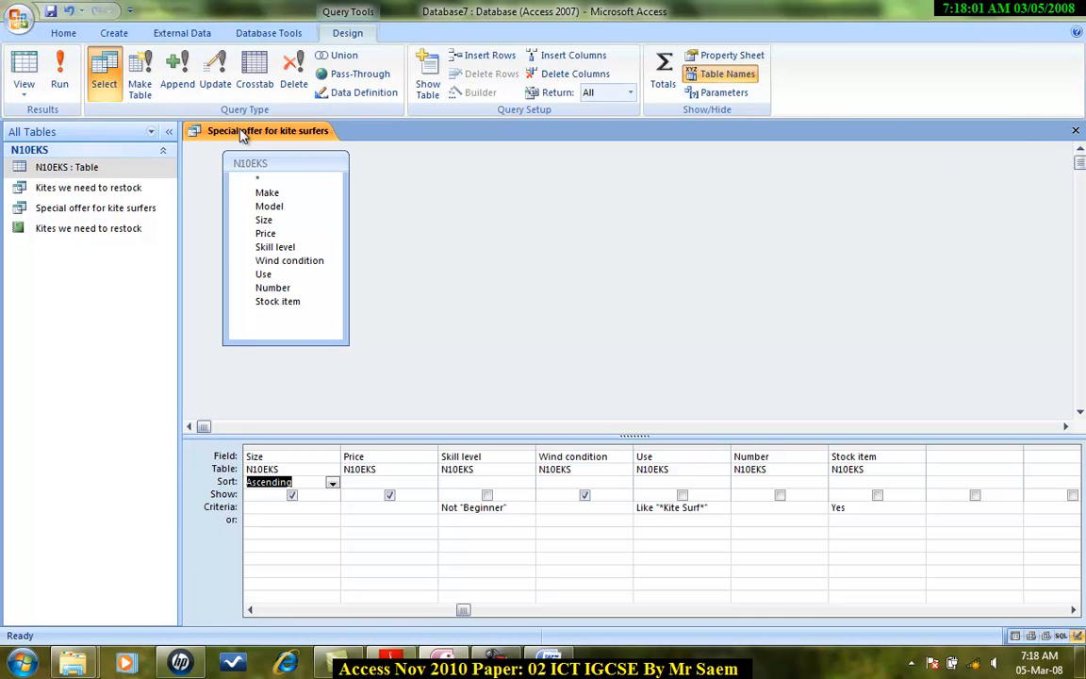
Step: Run the saved query and start the Label Wizard for its results
{"action": "left_click", "coordinate": [60, 76]}
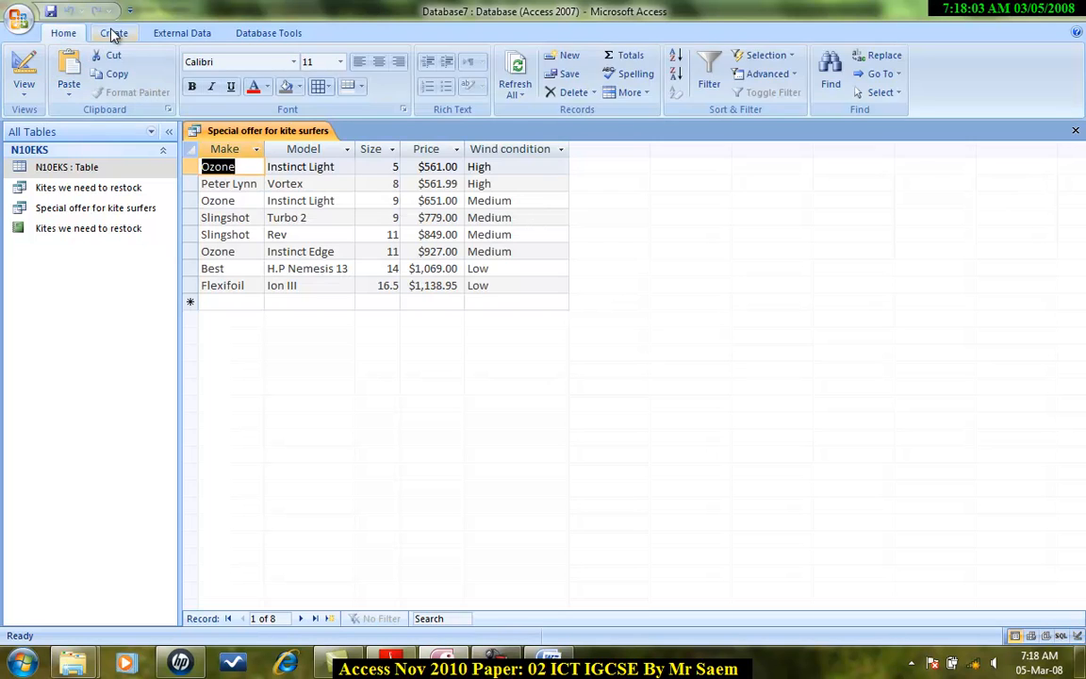
{"action": "left_click", "coordinate": [114, 33]}
{"action": "left_click", "coordinate": [505, 56]}
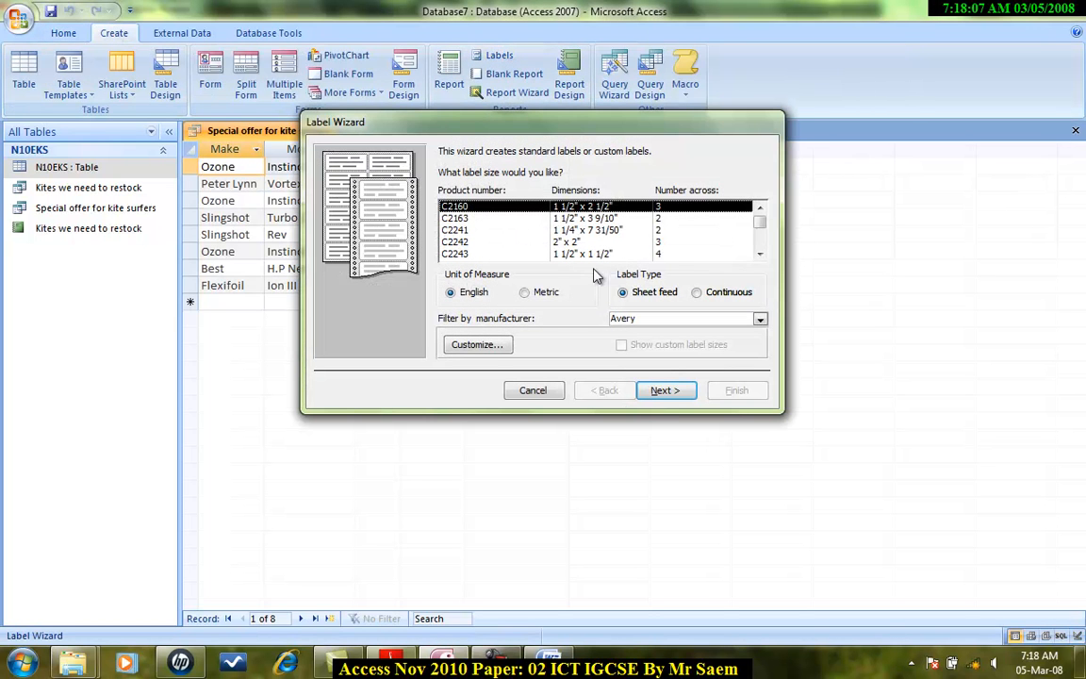
Step: Choose the Avery C2241 label size, two across, and accept the default Arial 8 font settings
{"action": "left_click", "coordinate": [759, 254]}
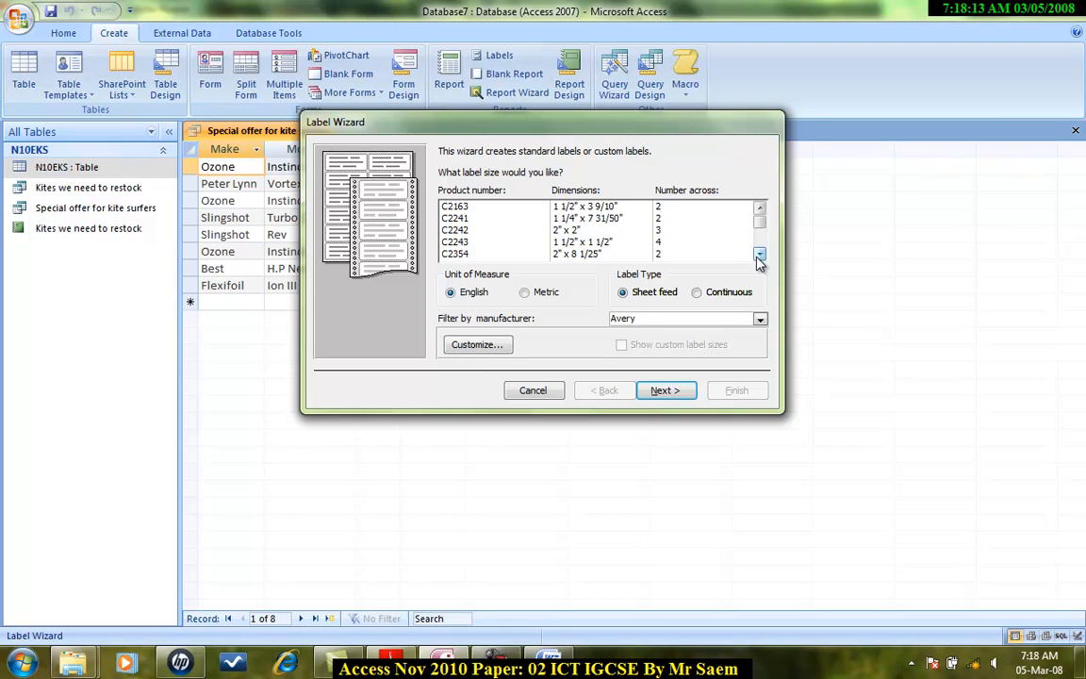
{"action": "left_click", "coordinate": [759, 254]}
{"action": "left_click", "coordinate": [759, 254]}
{"action": "left_click", "coordinate": [759, 254]}
{"action": "left_click", "coordinate": [759, 255]}
{"action": "left_click", "coordinate": [759, 255]}
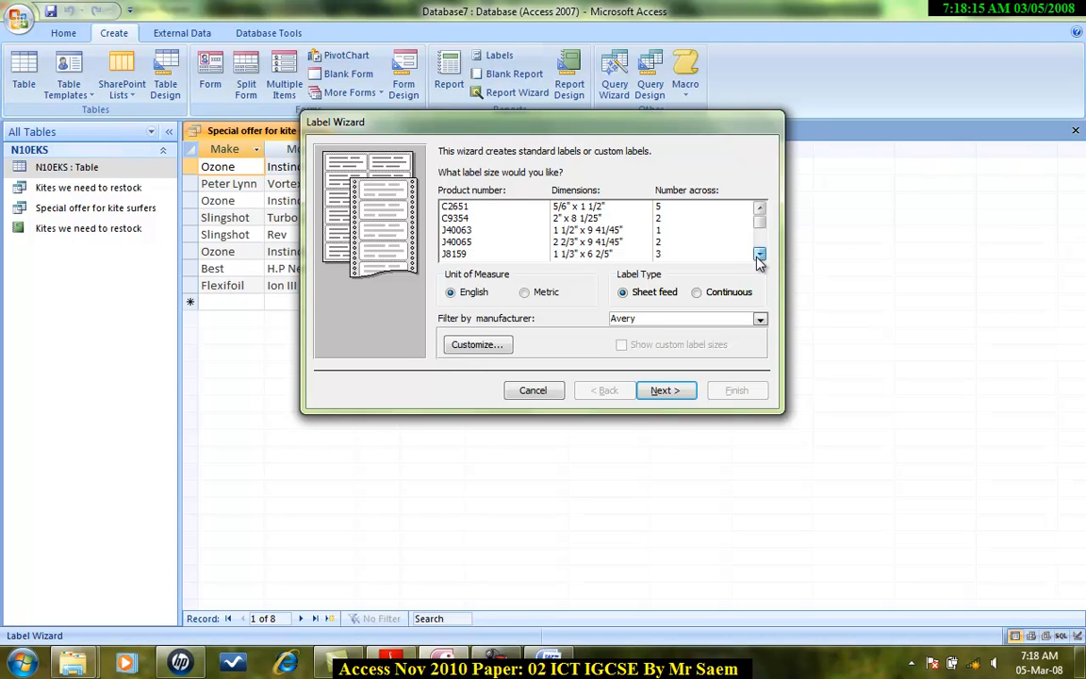
{"action": "left_click", "coordinate": [760, 208]}
{"action": "left_click", "coordinate": [760, 209]}
{"action": "left_click", "coordinate": [760, 208]}
{"action": "left_click", "coordinate": [760, 208]}
{"action": "left_click", "coordinate": [760, 208]}
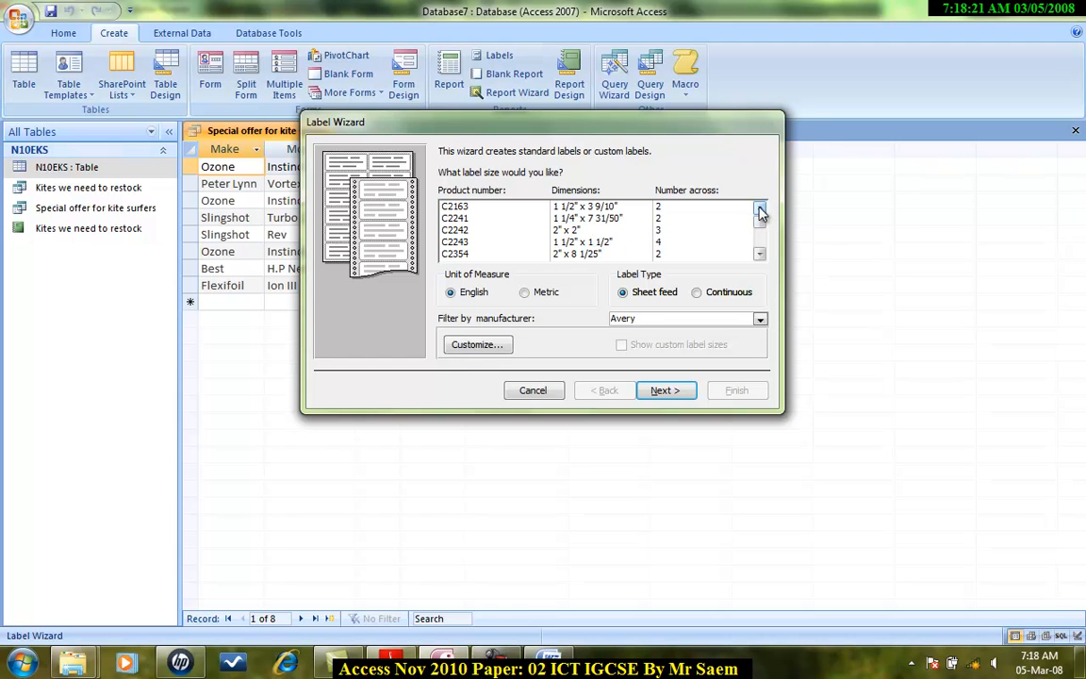
{"action": "left_click", "coordinate": [759, 209]}
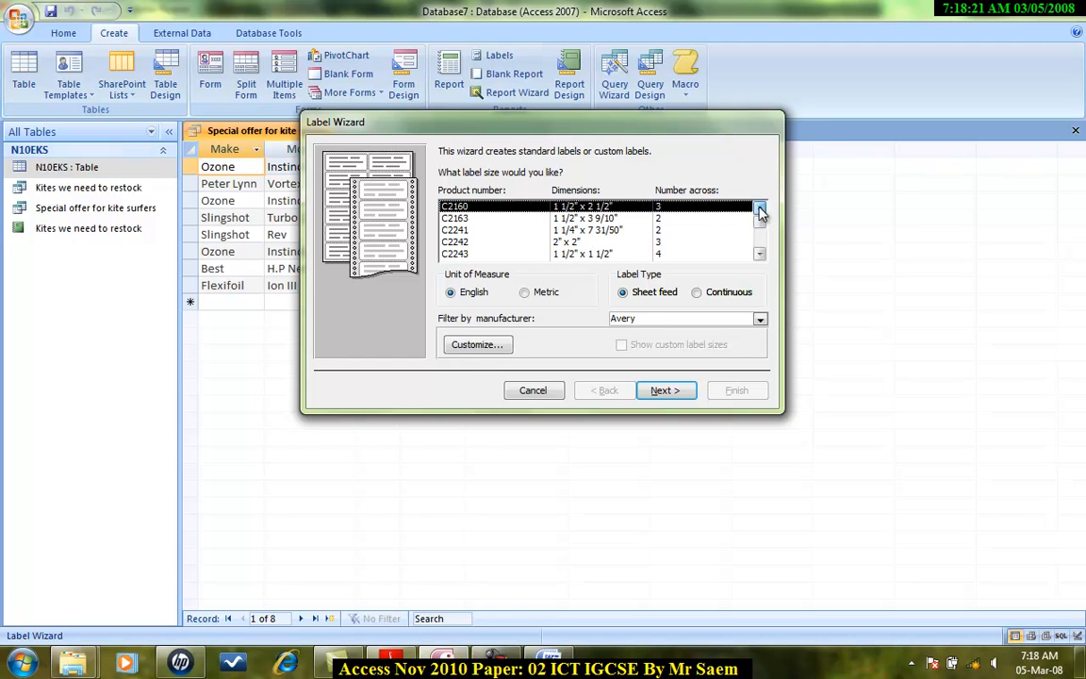
{"action": "left_click", "coordinate": [530, 234]}
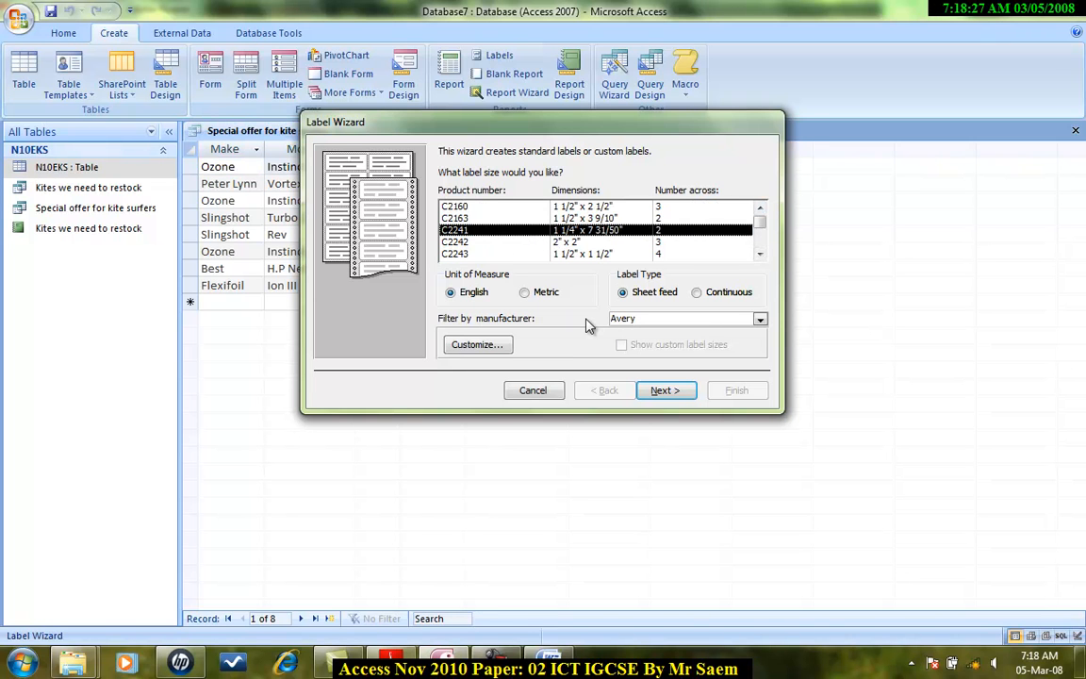
{"action": "left_click", "coordinate": [660, 389]}
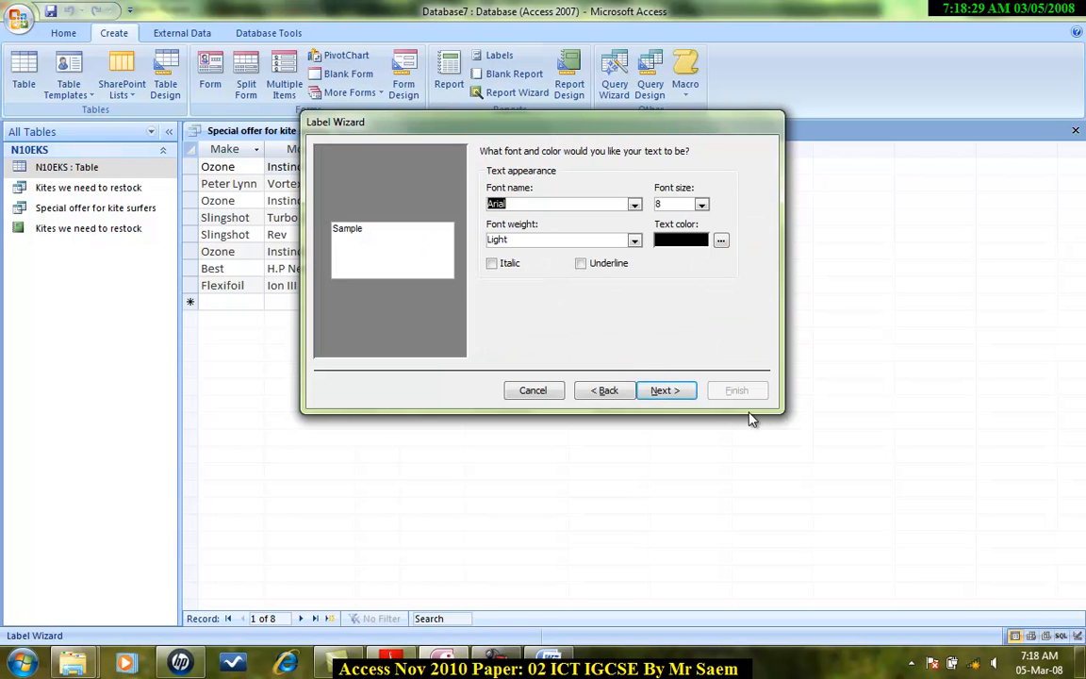
{"action": "left_click", "coordinate": [680, 389]}
Step: Enter the heading Special offer for kite surfers and a line "Make {Make}" on the prototype label
{"action": "left_click", "coordinate": [518, 239]}
{"action": "key", "text": "ctrl+v"}
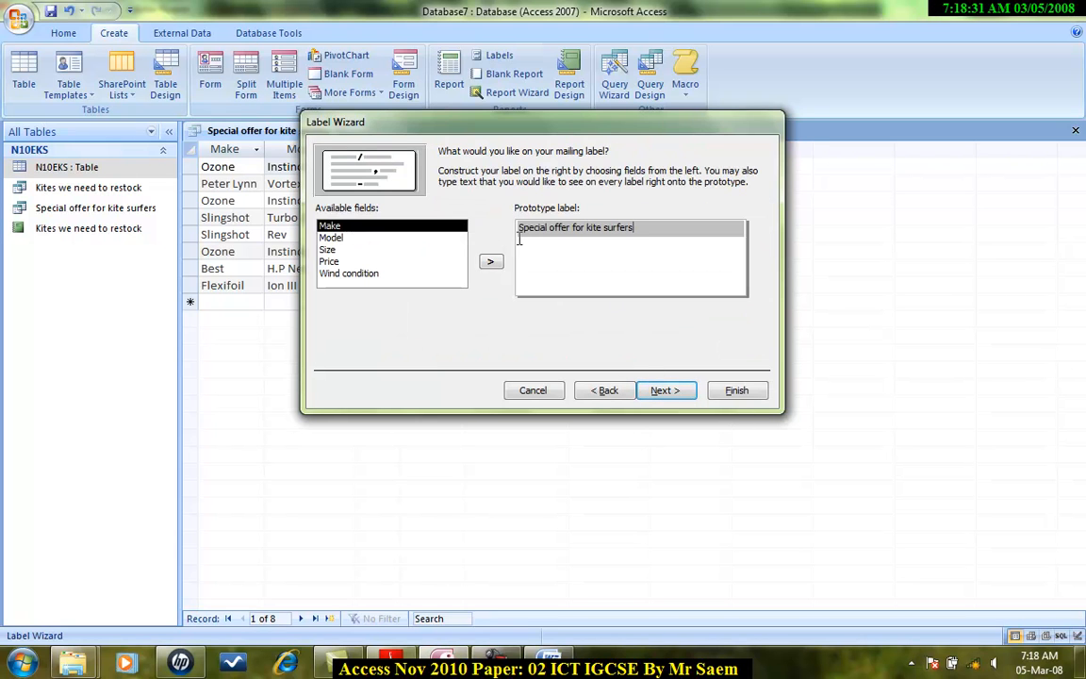
{"action": "left_click", "coordinate": [388, 663]}
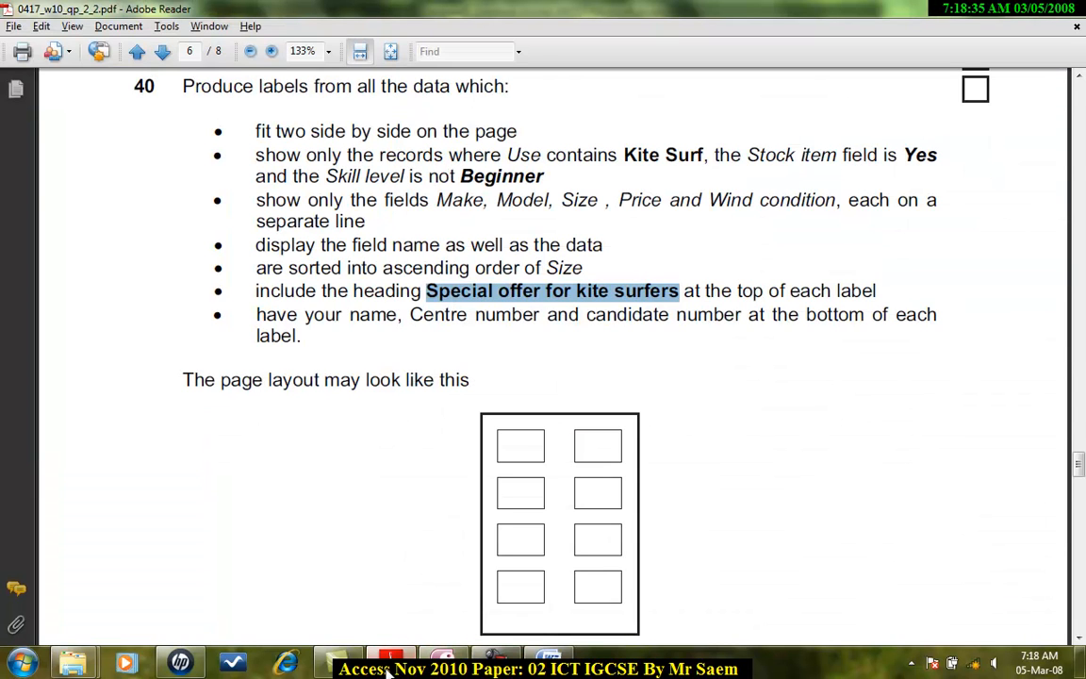
{"action": "left_click_drag", "start_coordinate": [356, 245], "coordinate": [548, 247]}
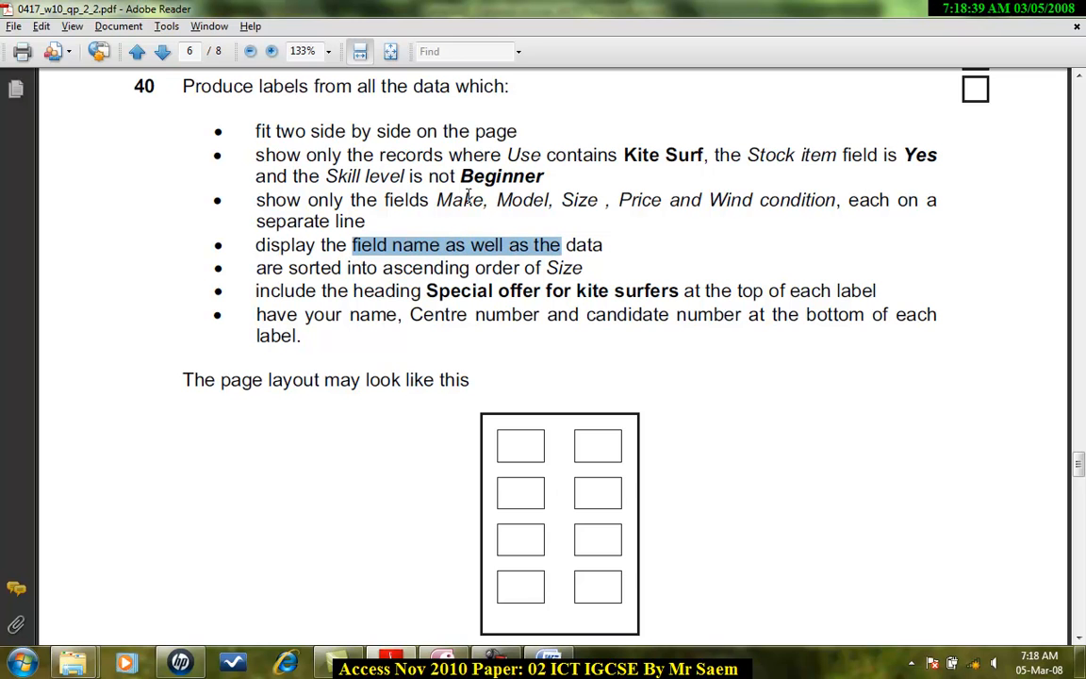
{"action": "key", "text": "alt+Tab"}
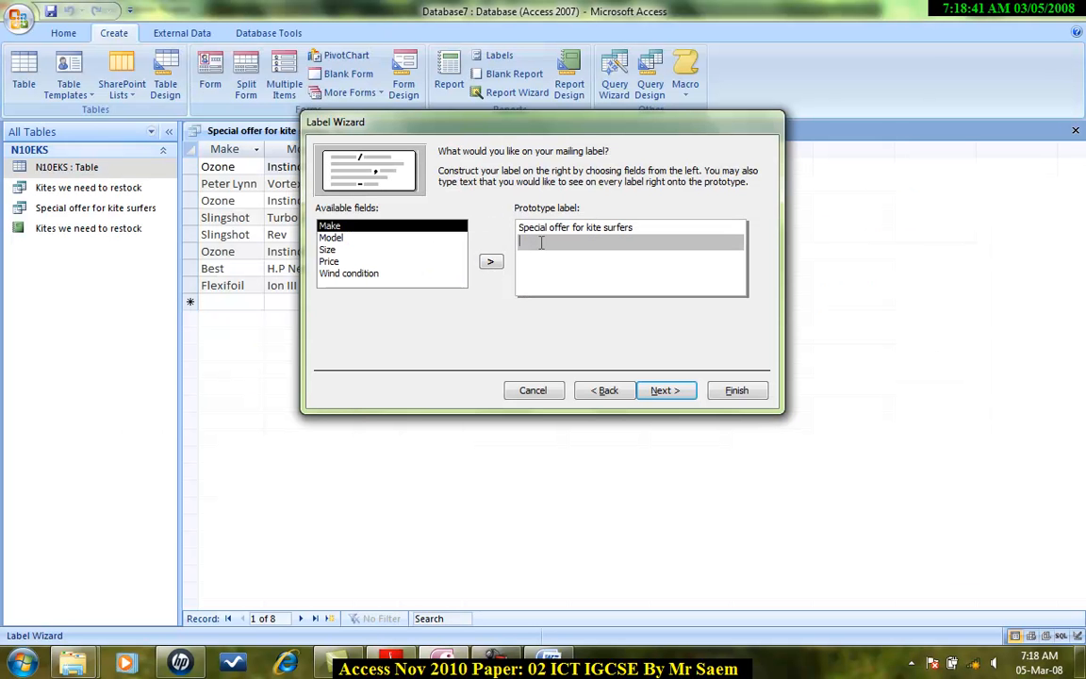
{"action": "type", "text": "Mas"}
{"action": "left_click", "coordinate": [493, 263]}
{"action": "key", "text": "Return"}
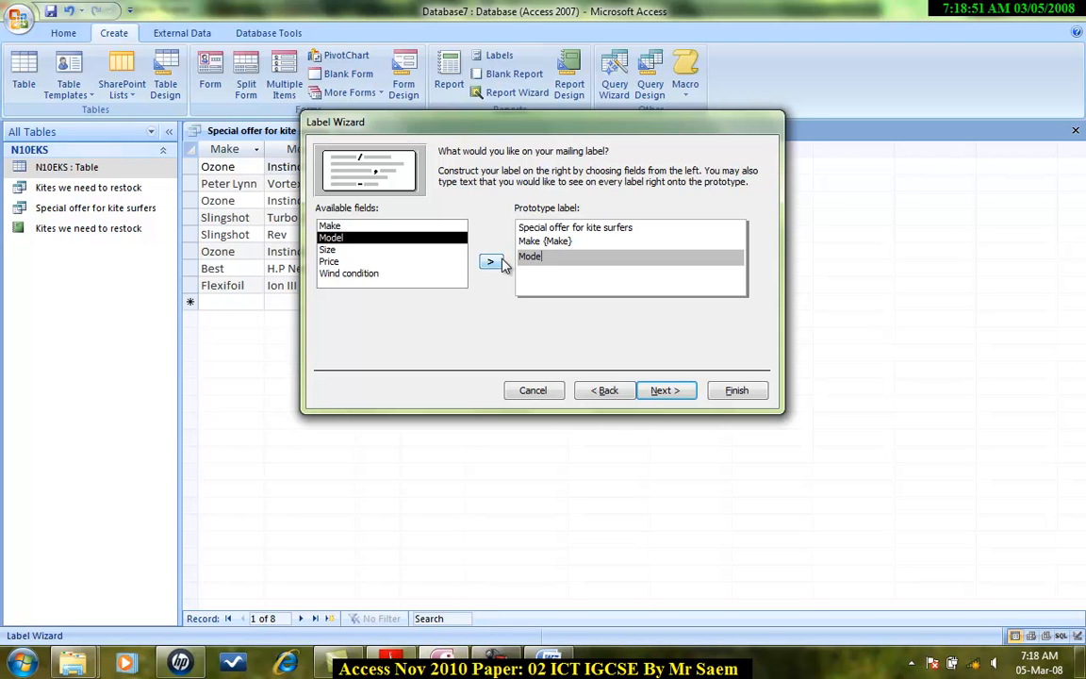
Step: Add labelled lines "Model {Model}", "Size {Size}" and "Price {Price}" to the prototype label
{"action": "type", "text": "Model"}
{"action": "left_click", "coordinate": [490, 262]}
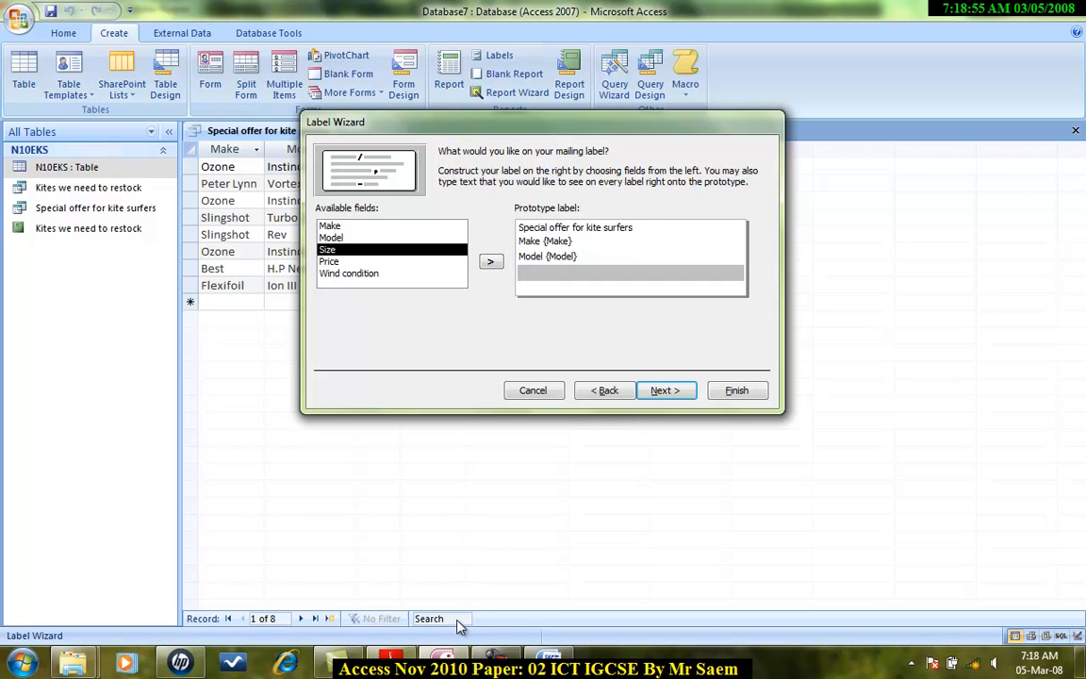
{"action": "left_click", "coordinate": [388, 662]}
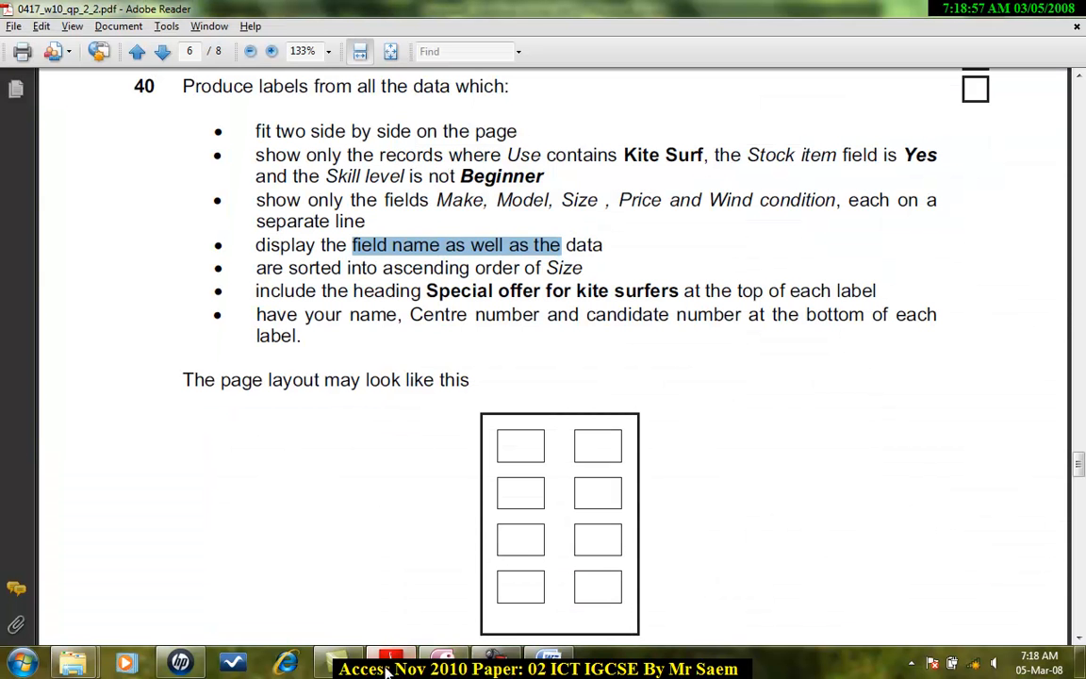
{"action": "left_click", "coordinate": [460, 664]}
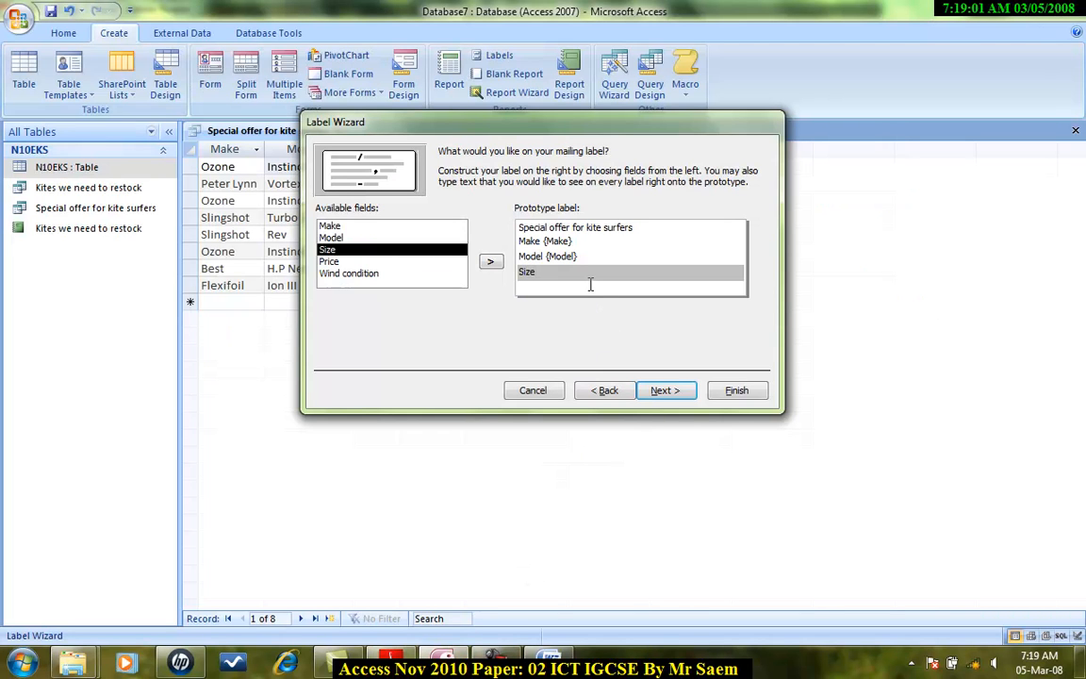
{"action": "left_click", "coordinate": [488, 263]}
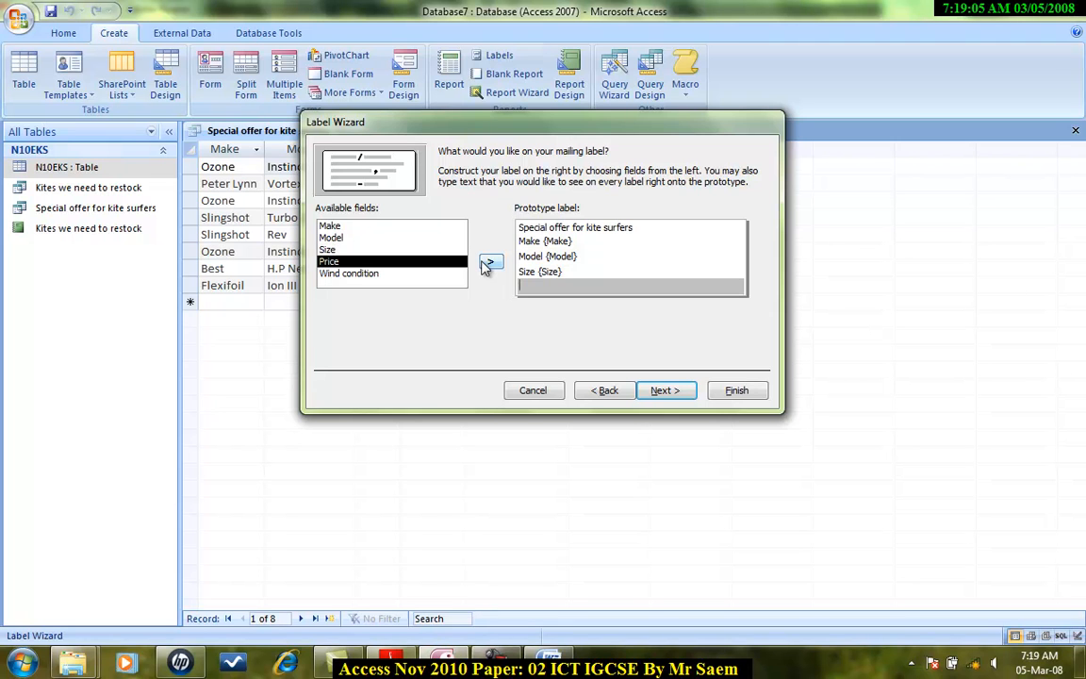
{"action": "key", "text": "Return"}
{"action": "left_click", "coordinate": [384, 660]}
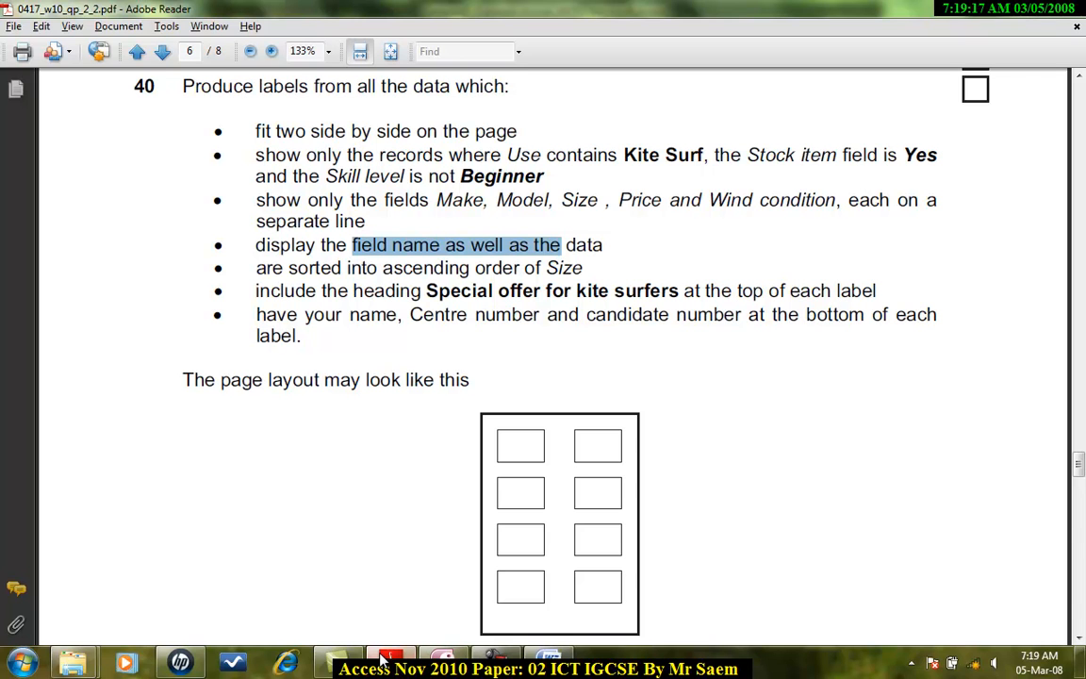
{"action": "left_click", "coordinate": [385, 660]}
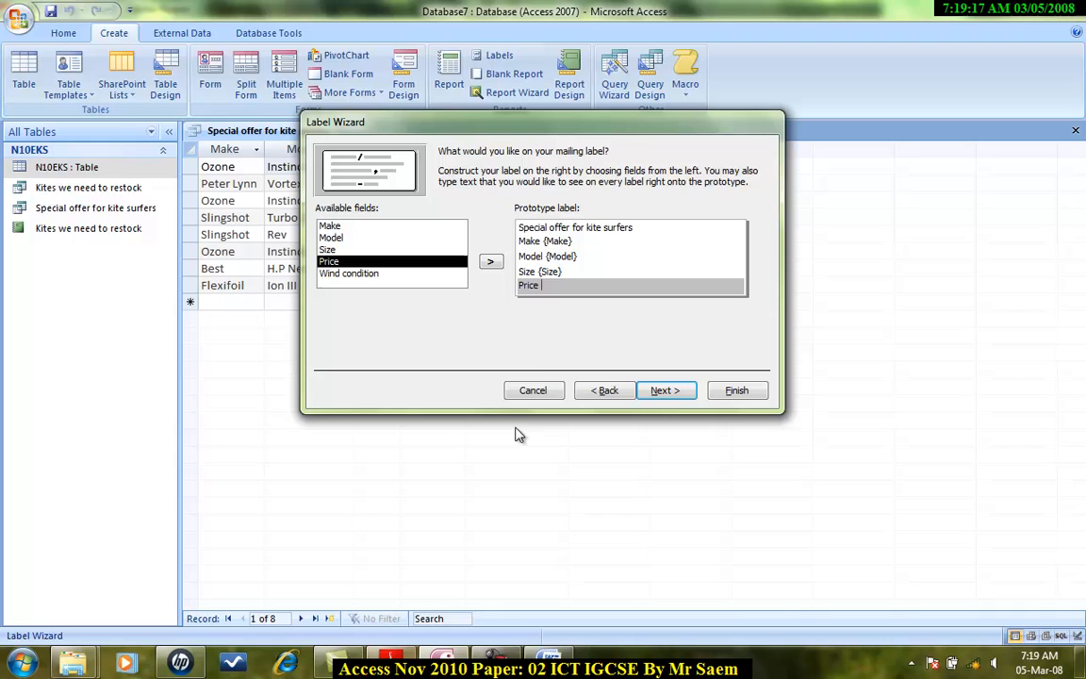
{"action": "left_click", "coordinate": [488, 264]}
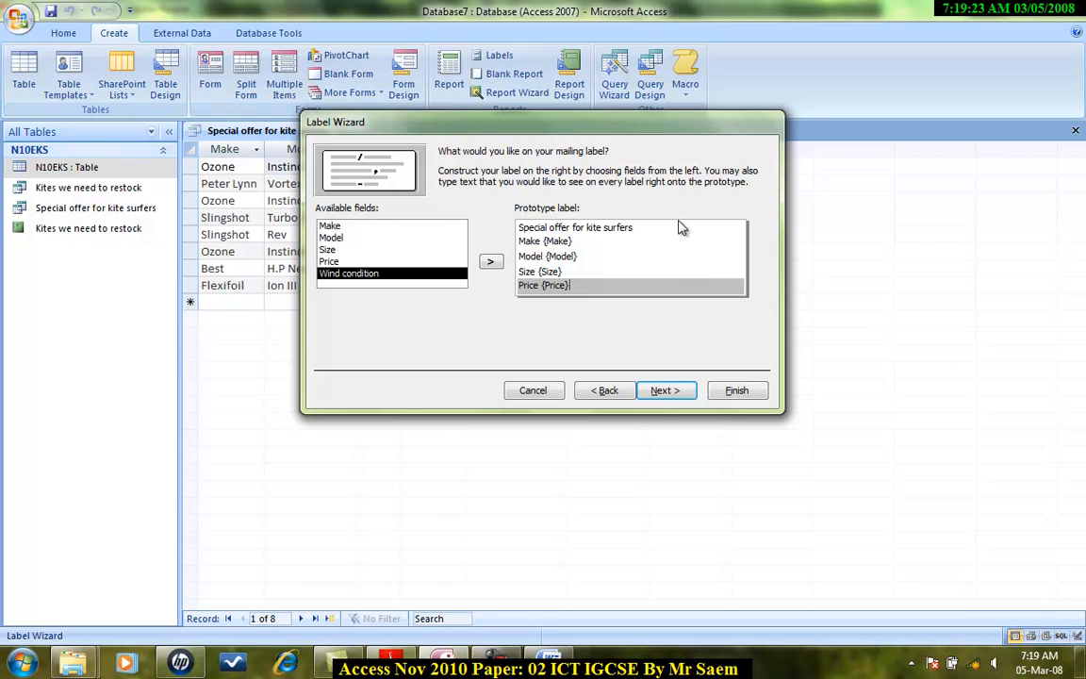
Step: Go back in the wizard and change the label size to Avery C2163, two across, then return to the prototype label
{"action": "left_click", "coordinate": [604, 390]}
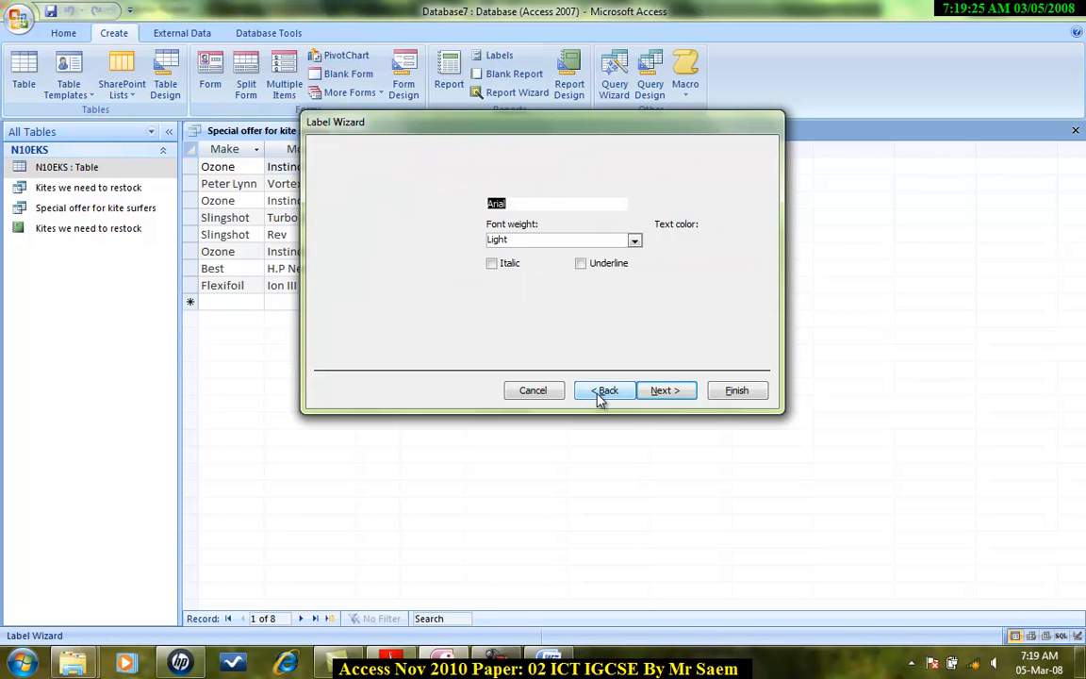
{"action": "left_click", "coordinate": [604, 390]}
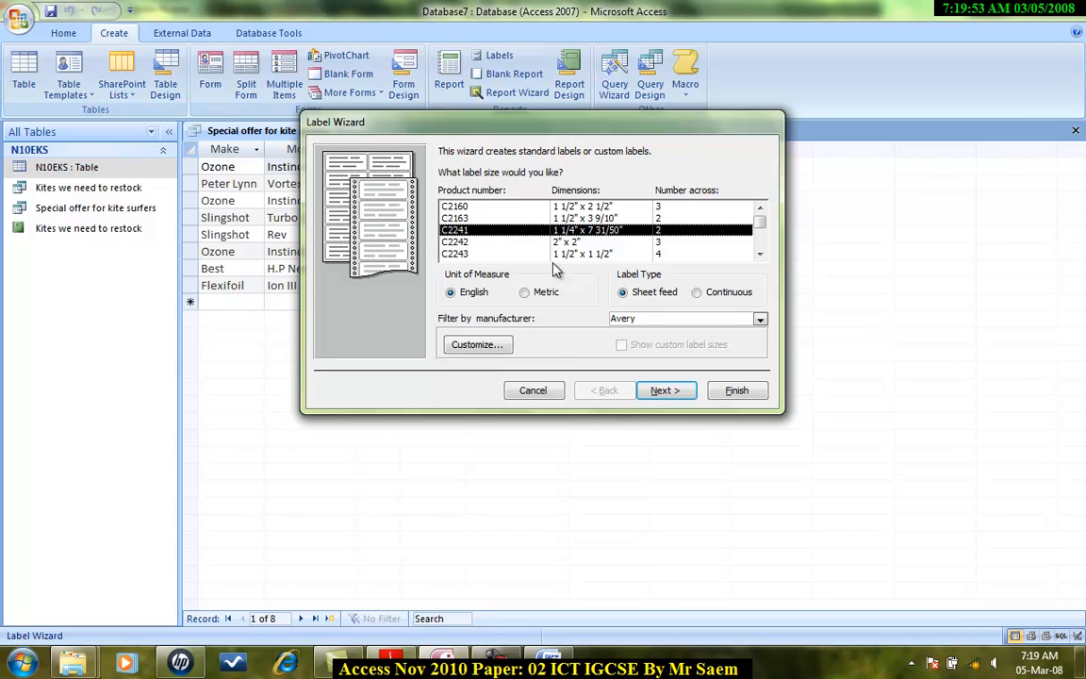
{"action": "left_click", "coordinate": [760, 254]}
{"action": "left_click", "coordinate": [759, 253]}
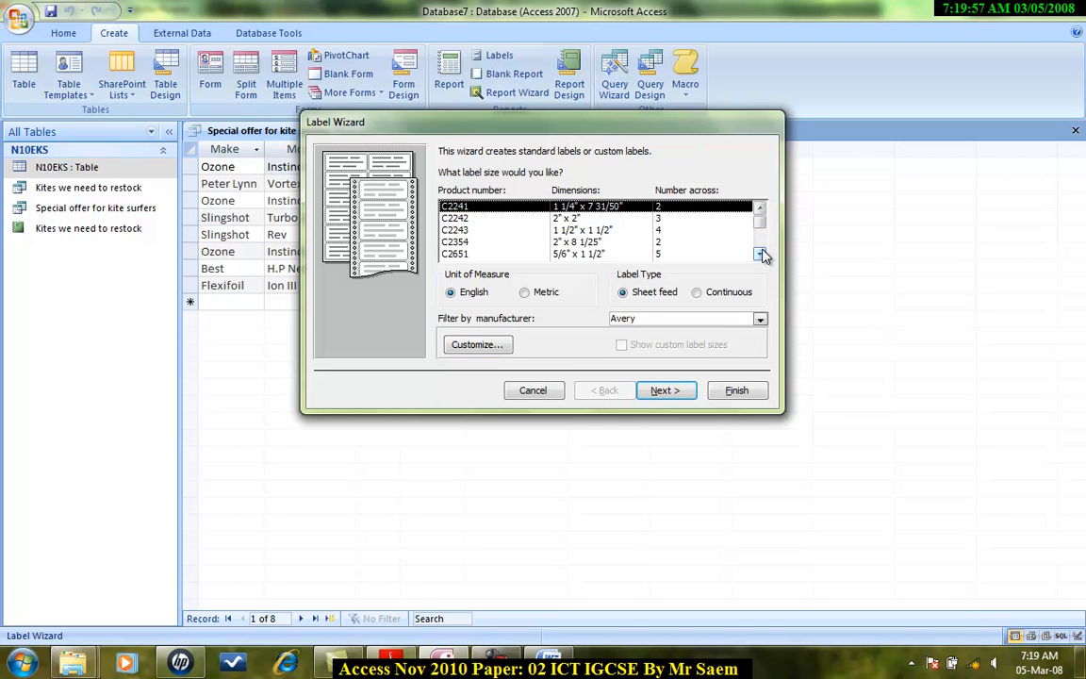
{"action": "left_click", "coordinate": [760, 255]}
{"action": "left_click_drag", "start_coordinate": [760, 255], "coordinate": [759, 217]}
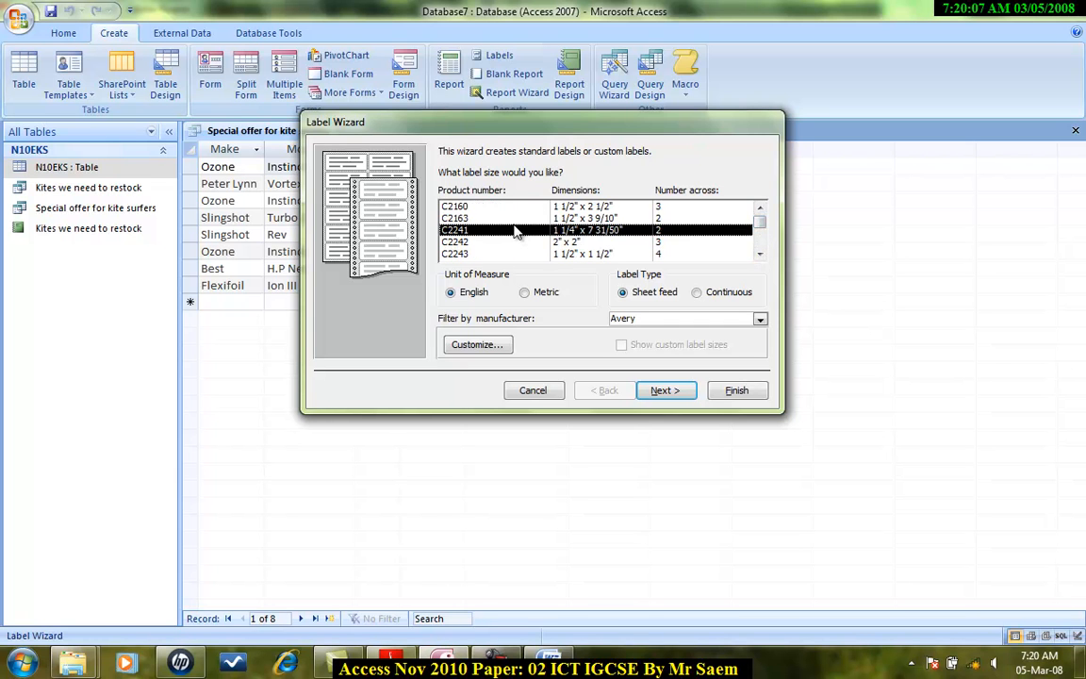
{"action": "left_click", "coordinate": [587, 218]}
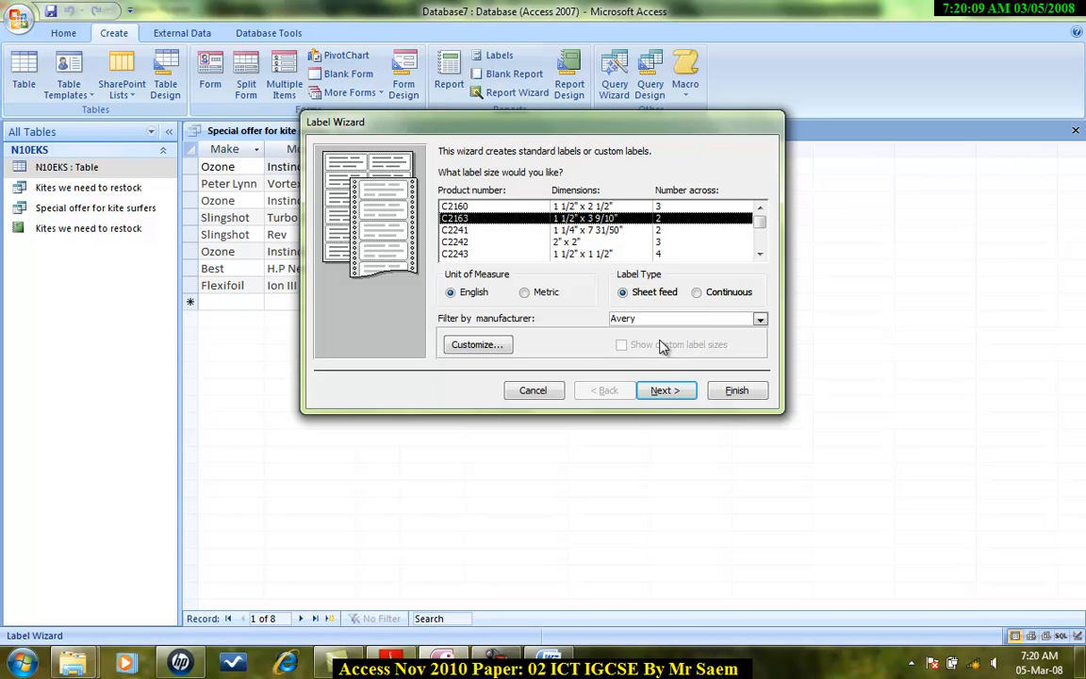
{"action": "left_click", "coordinate": [760, 319]}
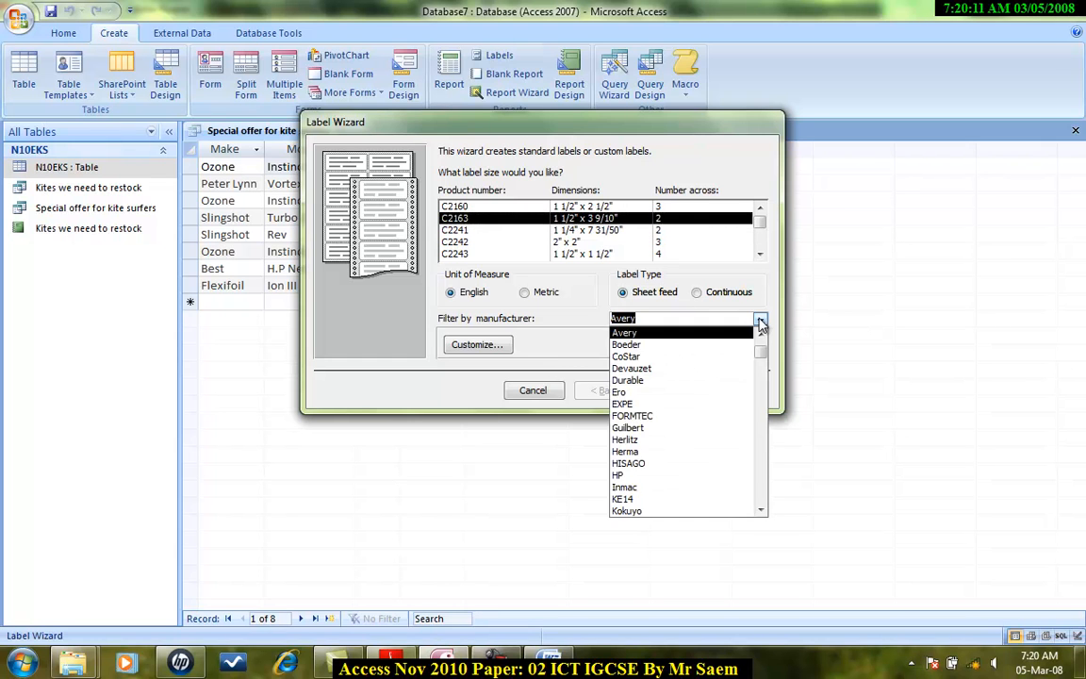
{"action": "left_click", "coordinate": [761, 323]}
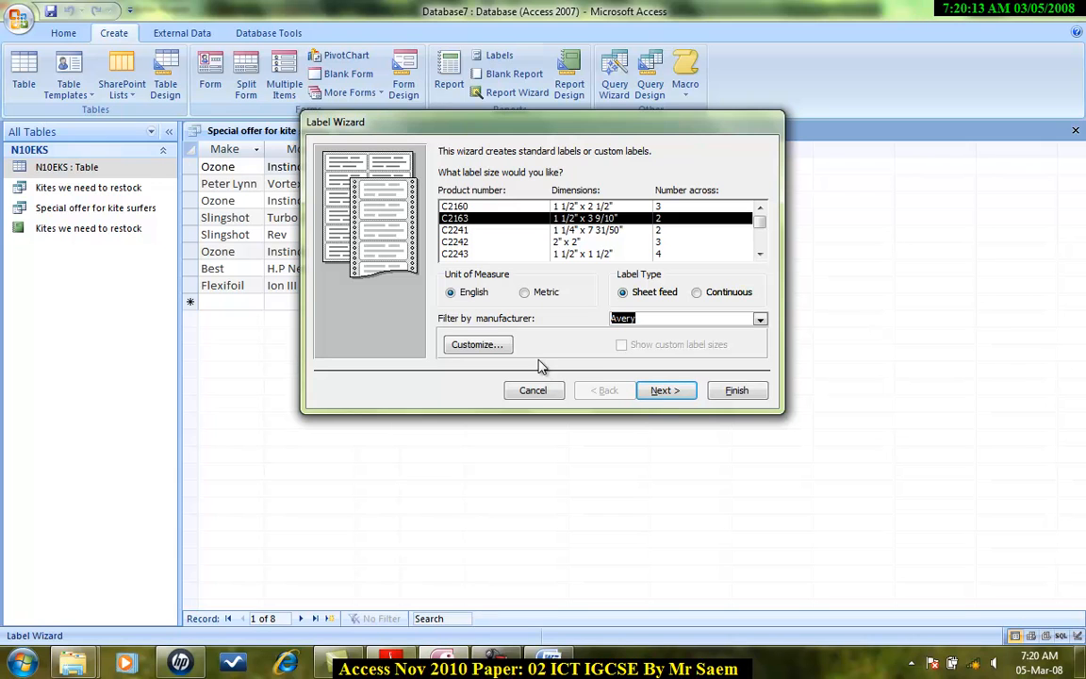
{"action": "left_click", "coordinate": [664, 390]}
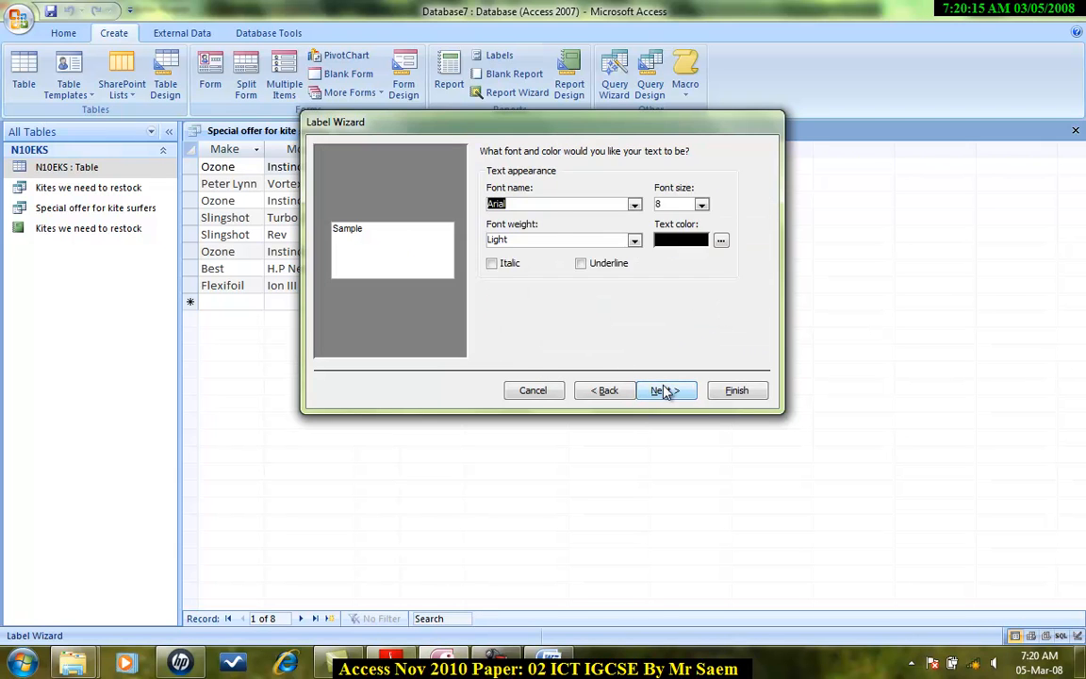
{"action": "left_click", "coordinate": [665, 391]}
{"action": "left_click", "coordinate": [572, 292]}
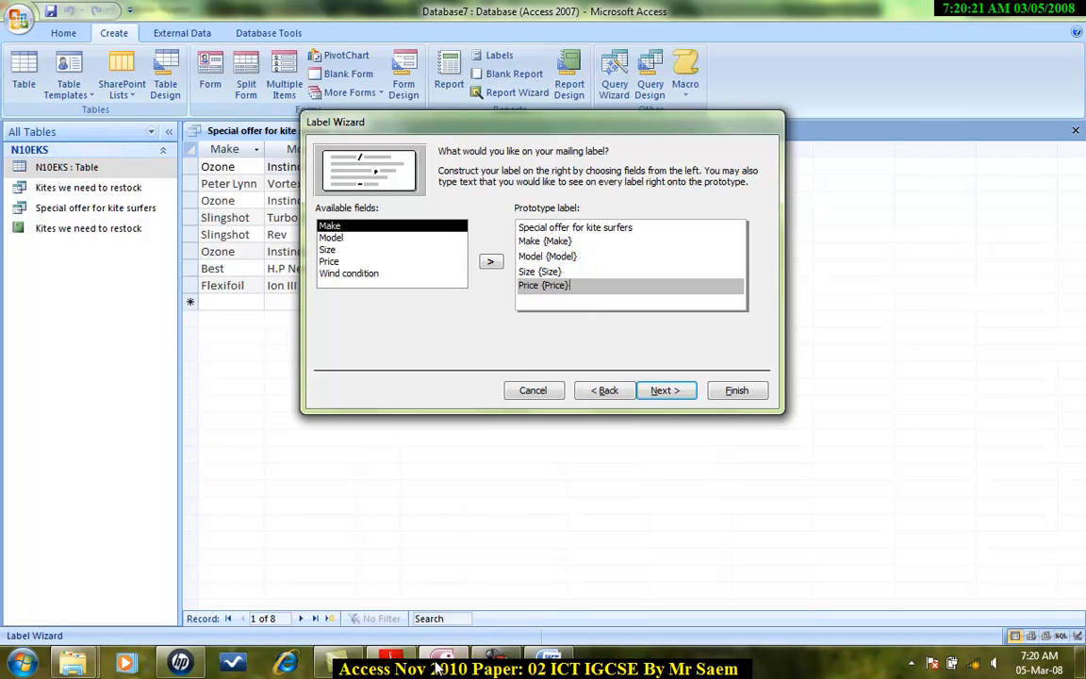
{"action": "left_click", "coordinate": [377, 668]}
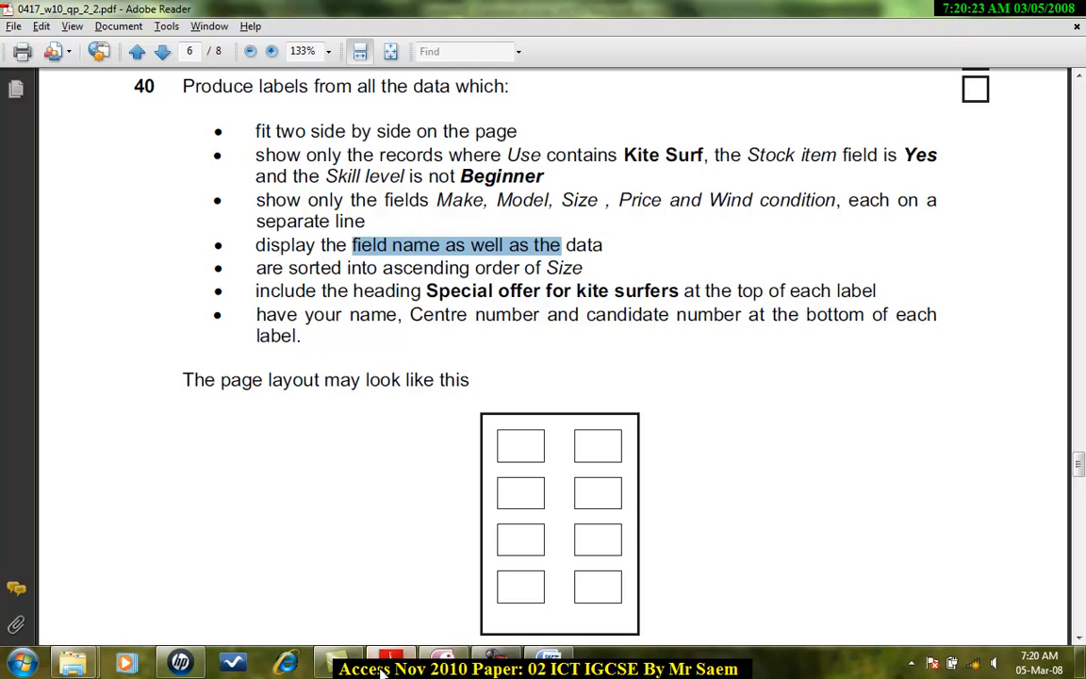
{"action": "left_click", "coordinate": [338, 664]}
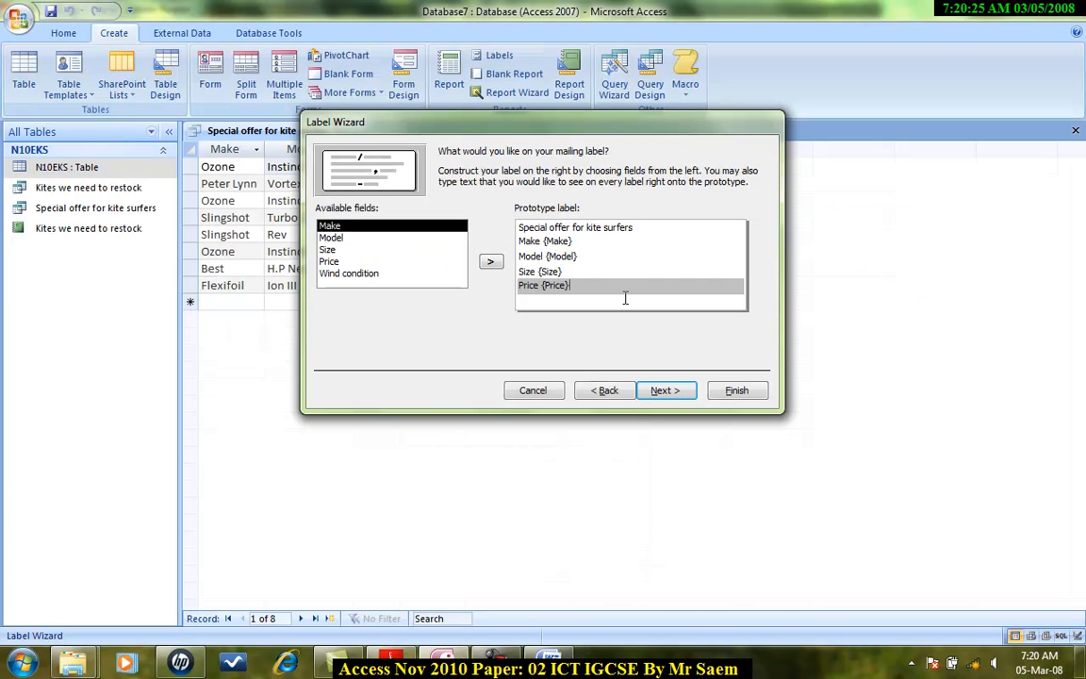
Step: Add a line "Wind Condition {Wind condition}" to the prototype label
{"action": "left_click", "coordinate": [625, 298]}
{"action": "left_click", "coordinate": [377, 273]}
{"action": "left_click", "coordinate": [530, 299]}
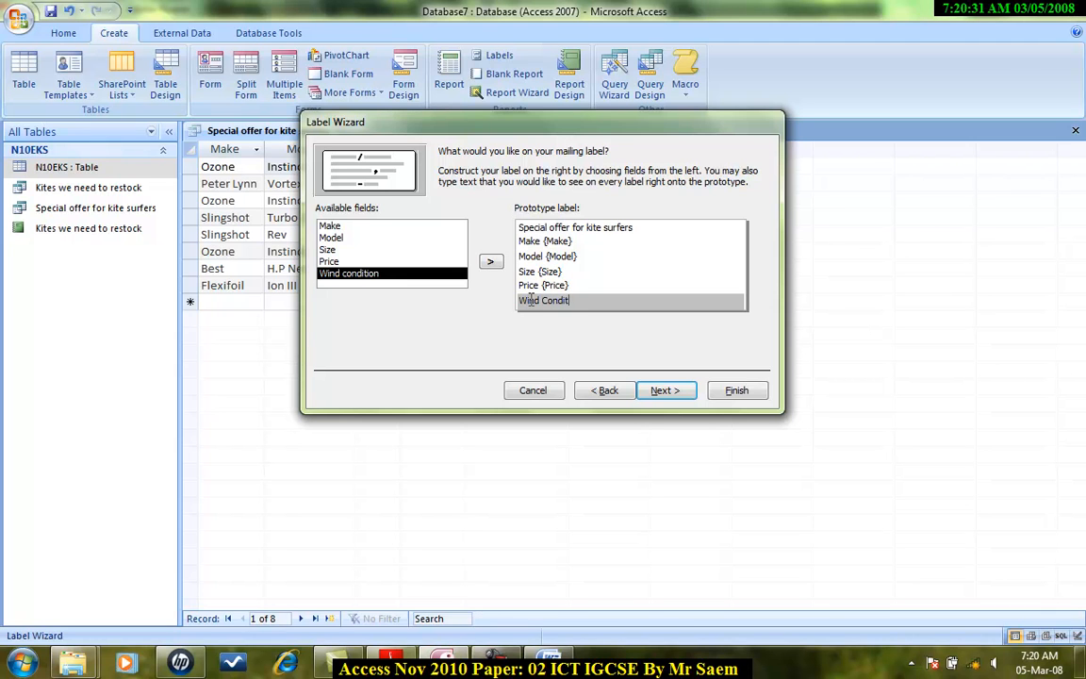
{"action": "type", "text": "Wind Condition"}
{"action": "left_click", "coordinate": [490, 261]}
Step: Skip sorting and finish the Label Wizard
{"action": "left_click", "coordinate": [670, 389]}
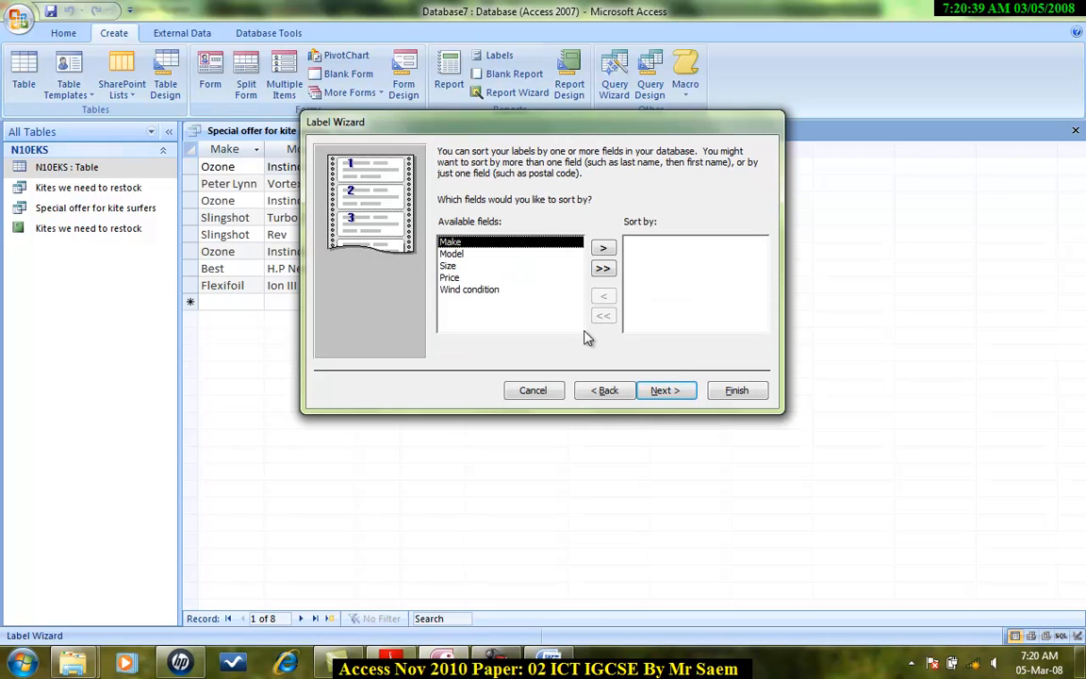
{"action": "left_click", "coordinate": [670, 390]}
{"action": "left_click", "coordinate": [737, 389]}
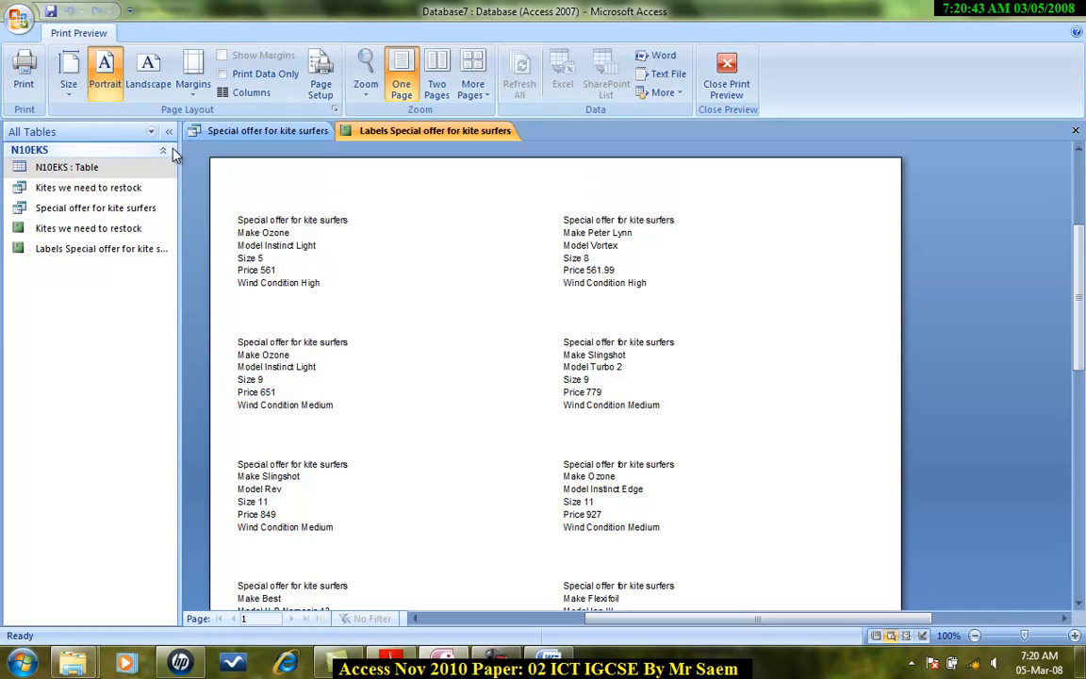
Step: In Design view, add a label reading Name Center Number Candidate Number below the Wind Condition line
{"action": "left_click", "coordinate": [726, 77]}
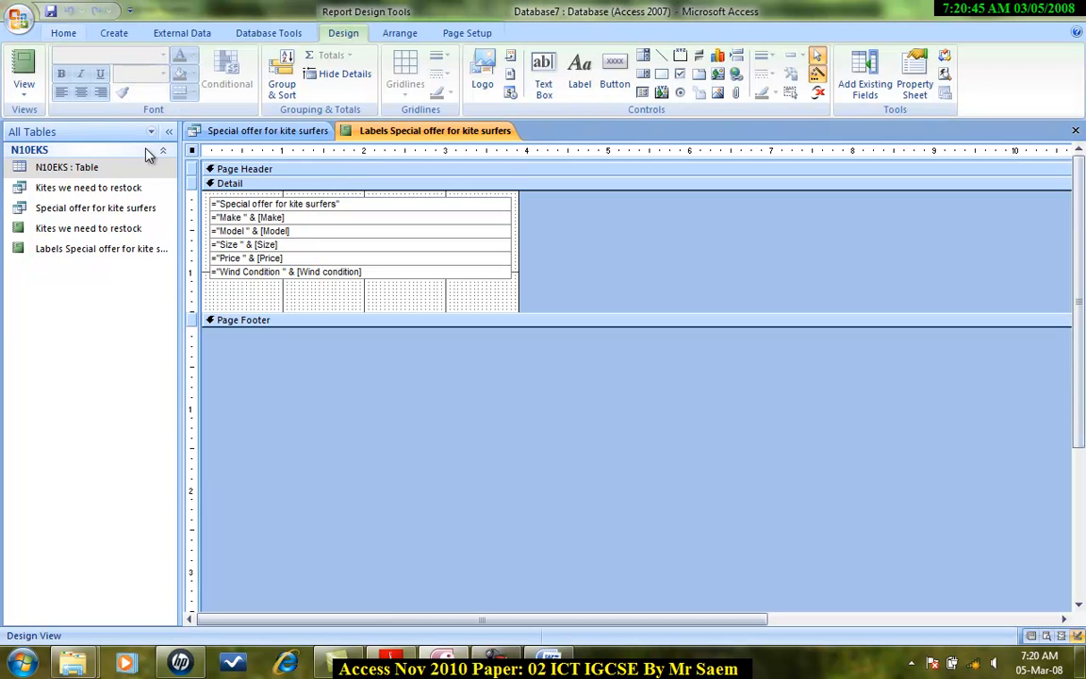
{"action": "left_click", "coordinate": [579, 76]}
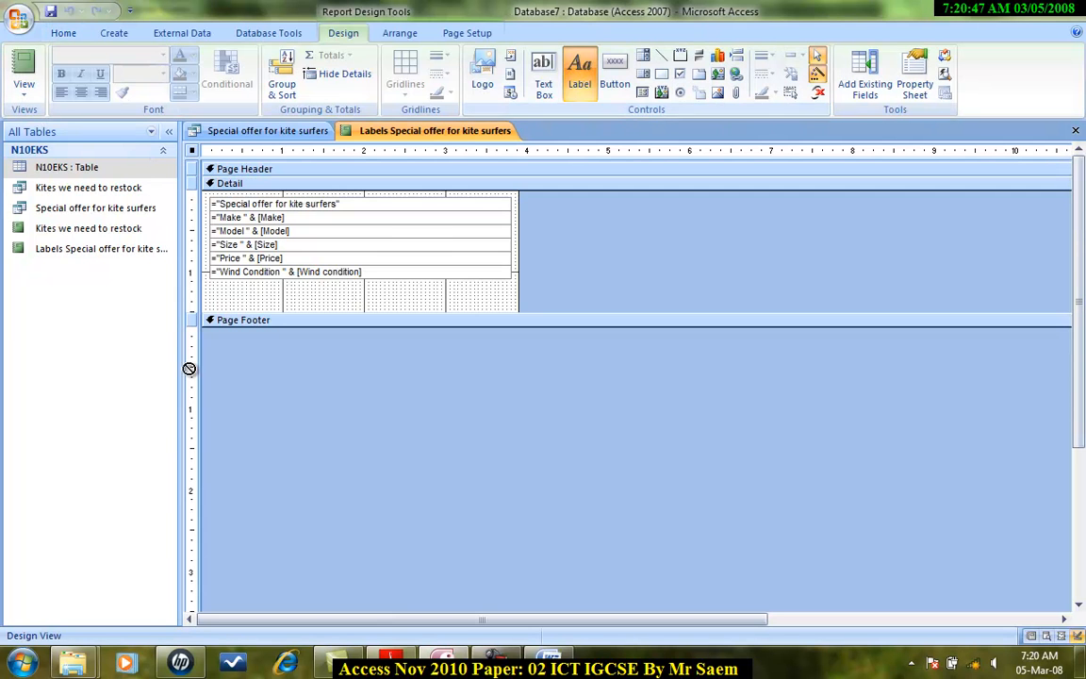
{"action": "left_click_drag", "start_coordinate": [207, 279], "coordinate": [510, 293]}
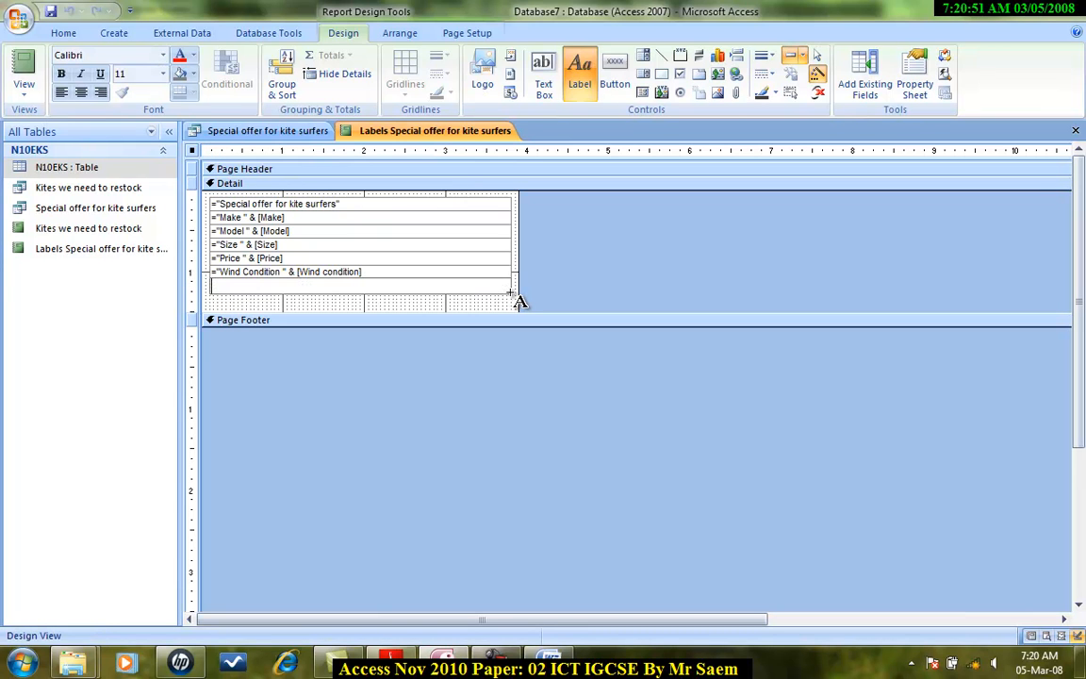
{"action": "type", "text": "Name"}
{"action": "type", "text": " Center"}
{"action": "type", "text": " Numn"}
{"action": "type", "text": "b"}
{"action": "type", "text": "er Candidate Number"}
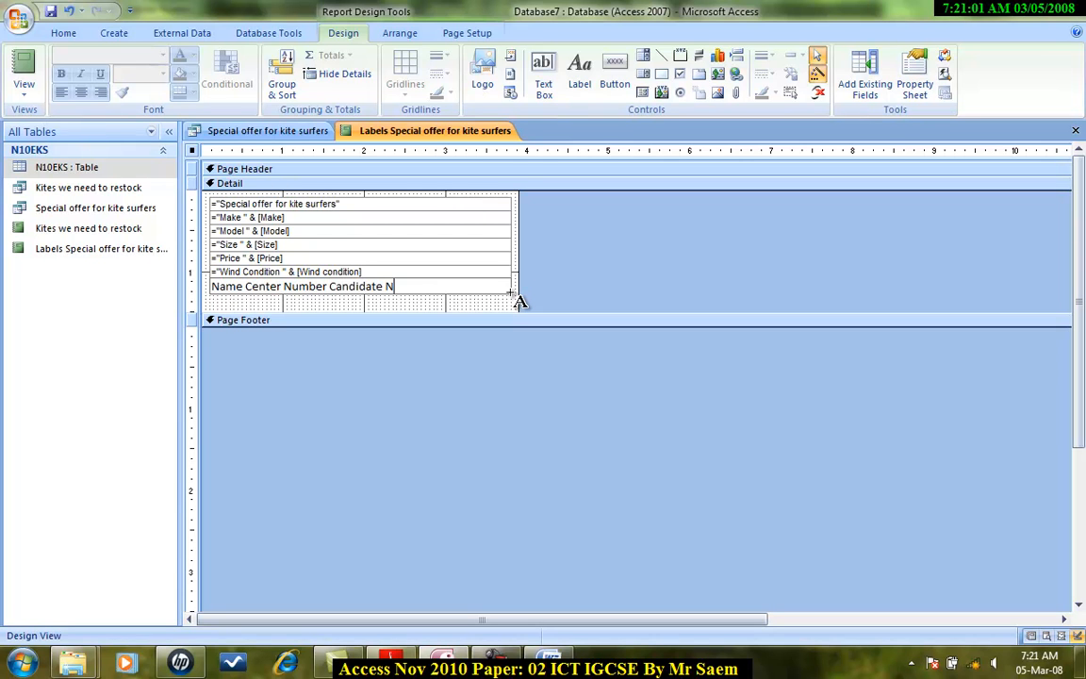
Step: Set the new Name Center Number Candidate Number label's font size to 8
{"action": "double_click", "coordinate": [359, 272]}
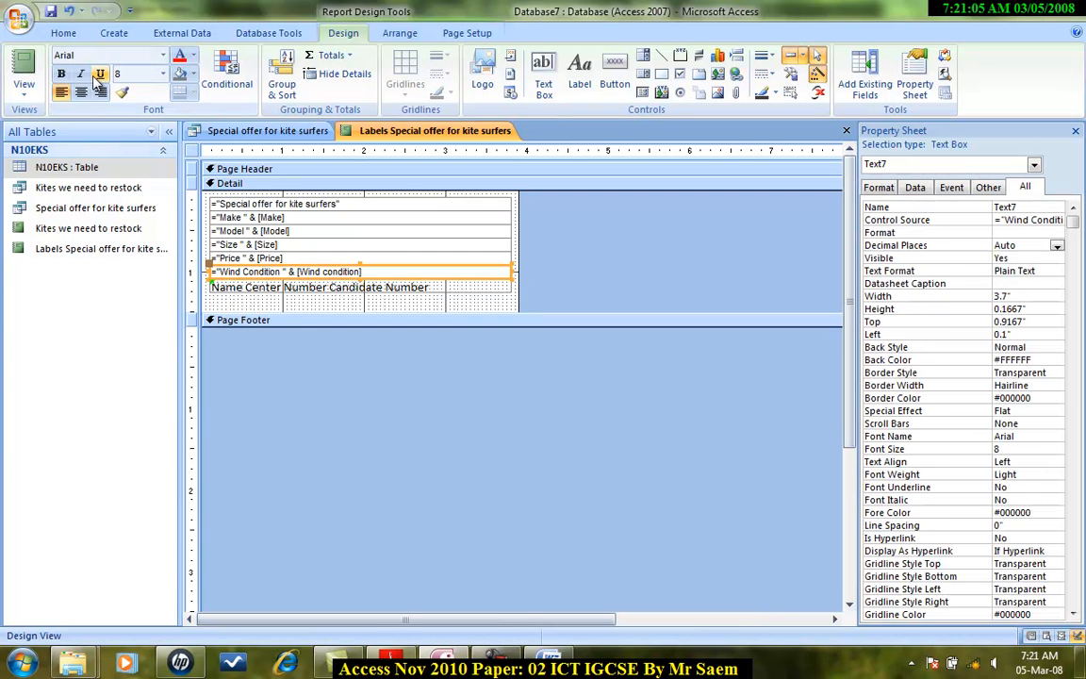
{"action": "left_click", "coordinate": [450, 292]}
{"action": "left_click_drag", "start_coordinate": [429, 287], "coordinate": [209, 287]}
{"action": "left_click", "coordinate": [163, 74]}
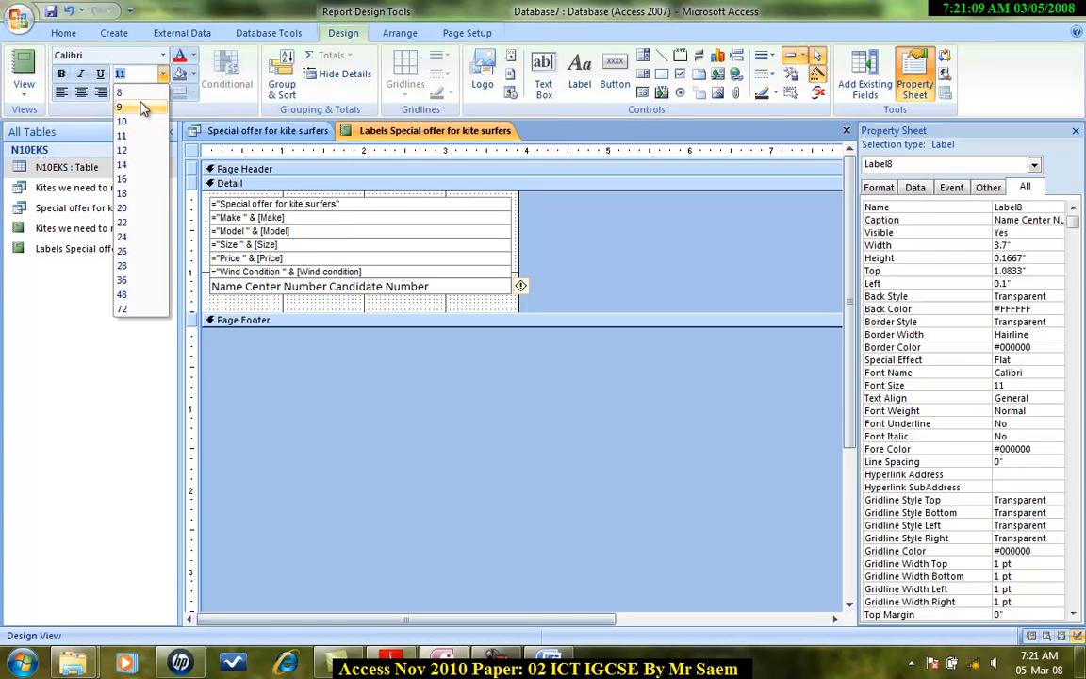
{"action": "left_click", "coordinate": [141, 100]}
{"action": "left_click", "coordinate": [266, 300]}
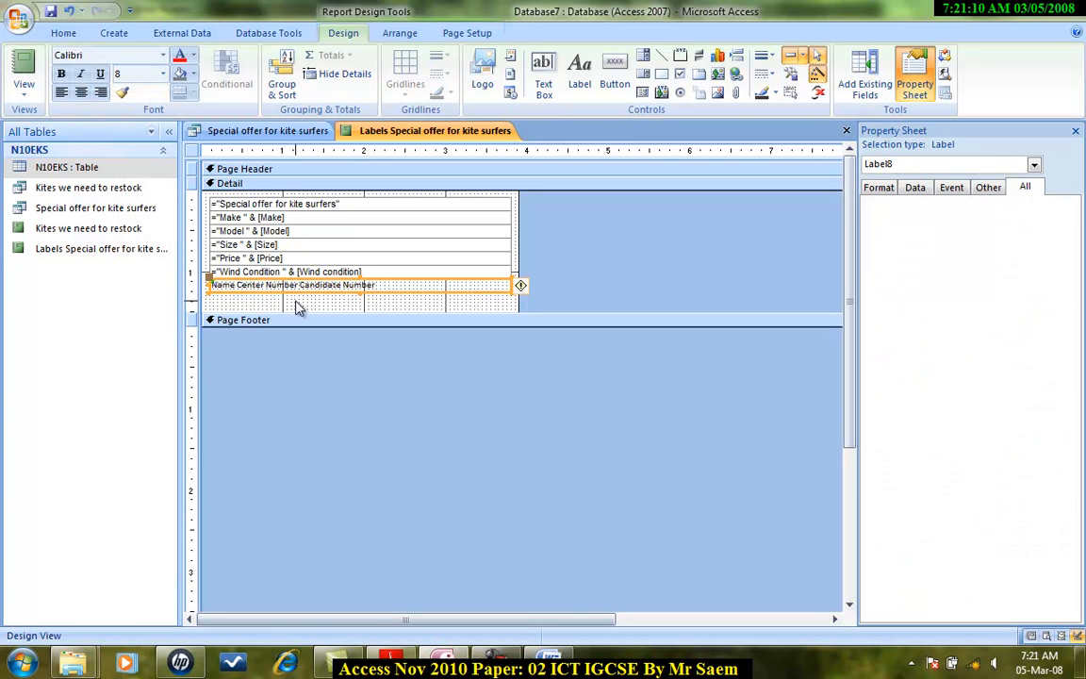
Step: Preview the labels in Print Preview
{"action": "left_click", "coordinate": [31, 94]}
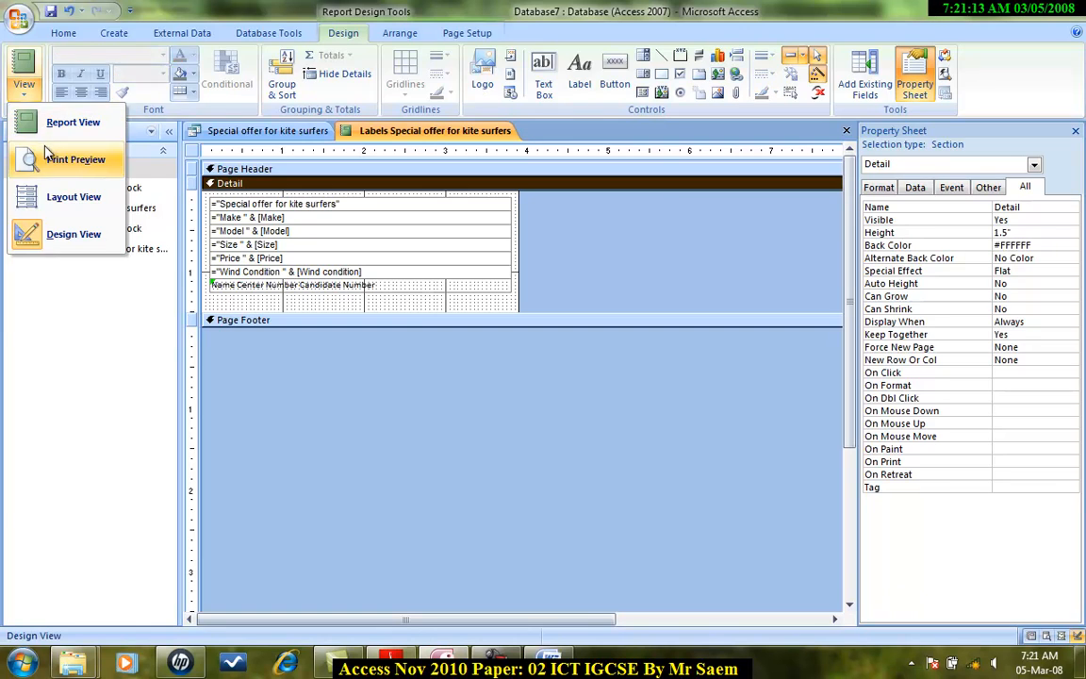
{"action": "left_click", "coordinate": [52, 154]}
{"action": "scroll", "coordinate": [419, 348], "scroll_direction": "down", "scroll_amount": 3}
{"action": "scroll", "coordinate": [418, 348], "scroll_direction": "up", "scroll_amount": 3}
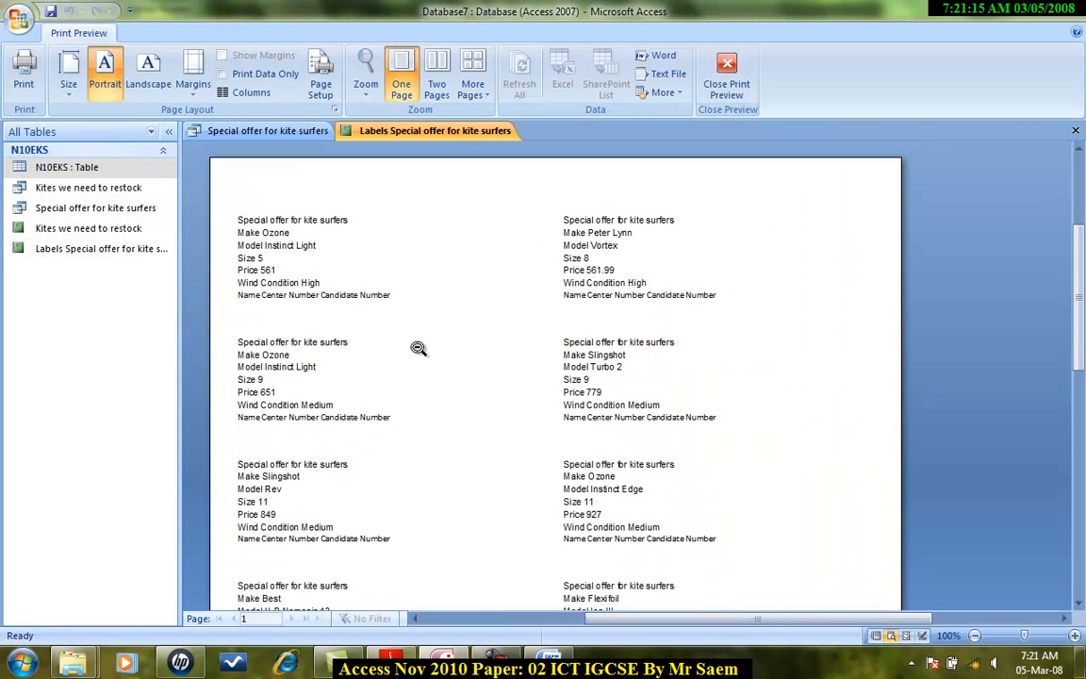
{"action": "scroll", "coordinate": [384, 391], "scroll_direction": "down", "scroll_amount": 3}
{"action": "scroll", "coordinate": [381, 358], "scroll_direction": "up", "scroll_amount": 4}
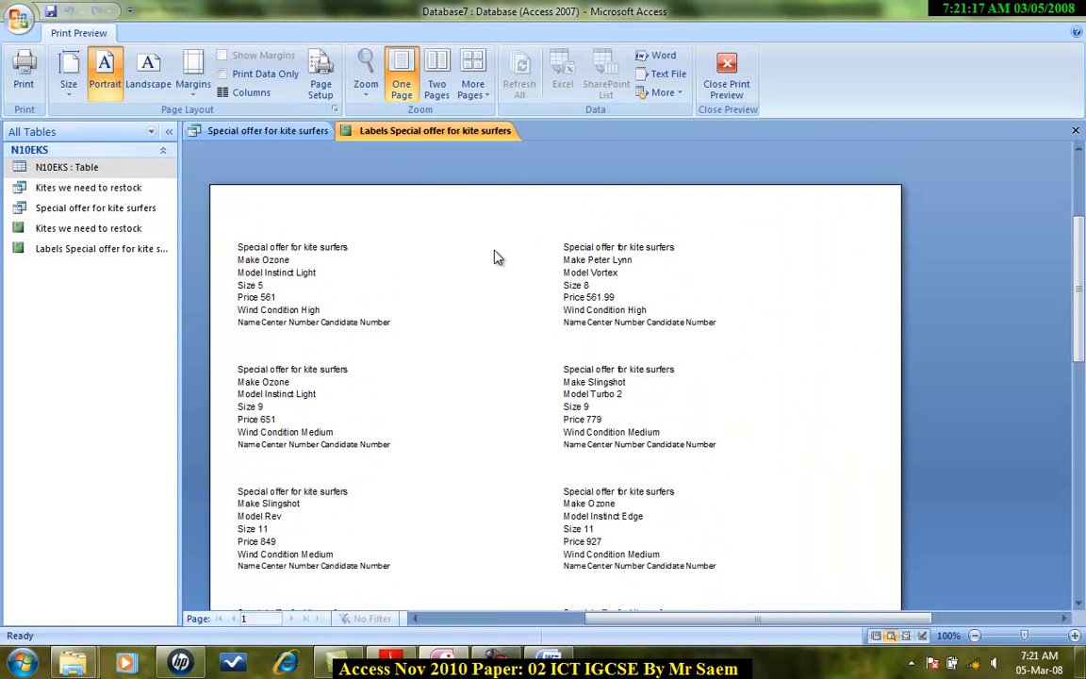
{"action": "left_click", "coordinate": [727, 75]}
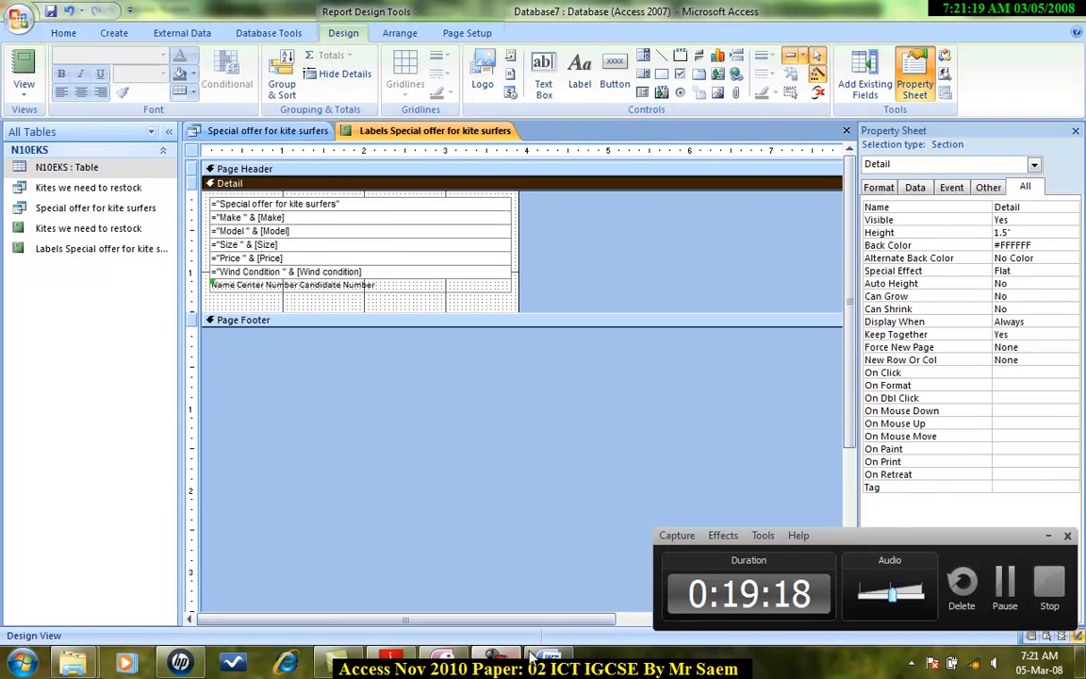
Step: Narrow all label controls to about 2.85 inches and shift them right so they start at about 0.75 inches
{"action": "left_click", "coordinate": [1004, 590]}
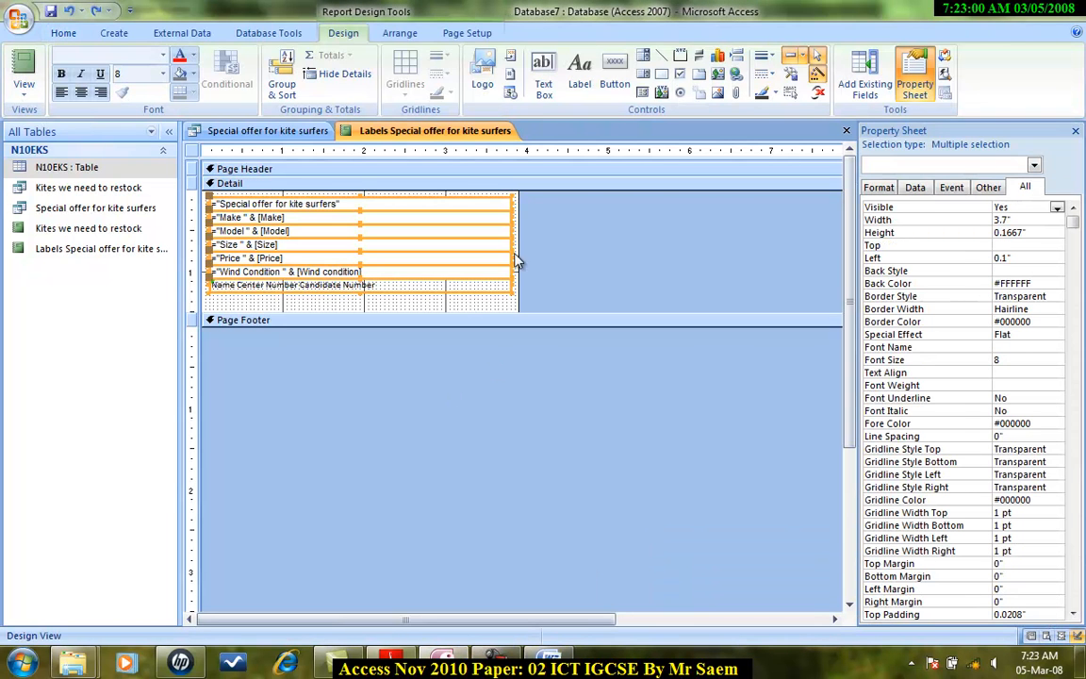
{"action": "left_click", "coordinate": [23, 87]}
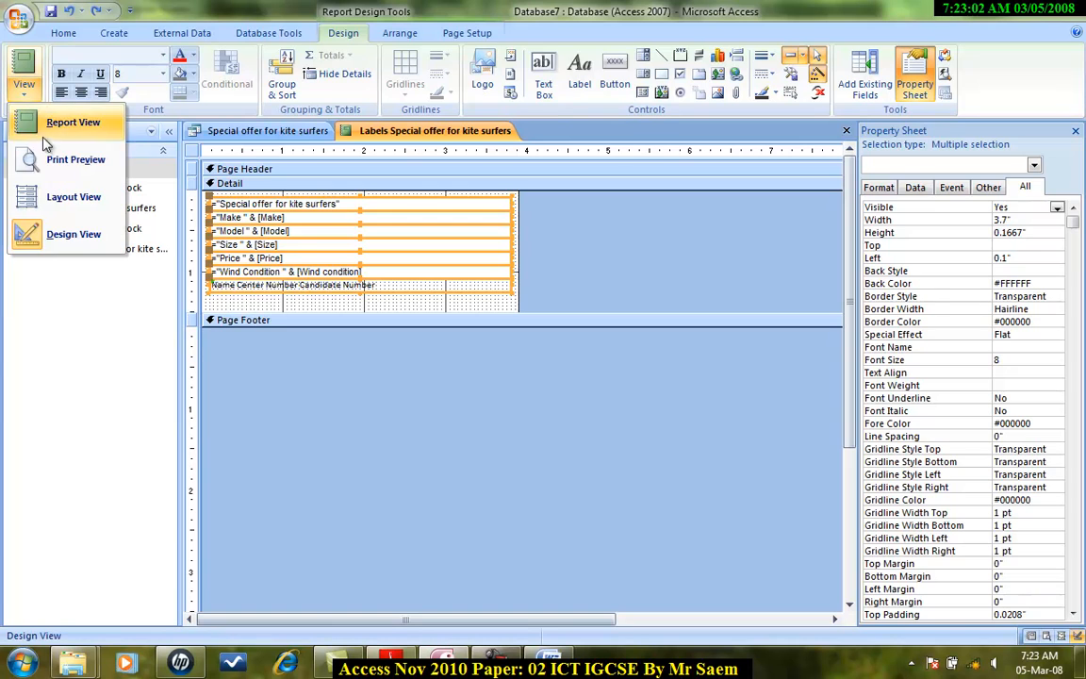
{"action": "left_click", "coordinate": [52, 157]}
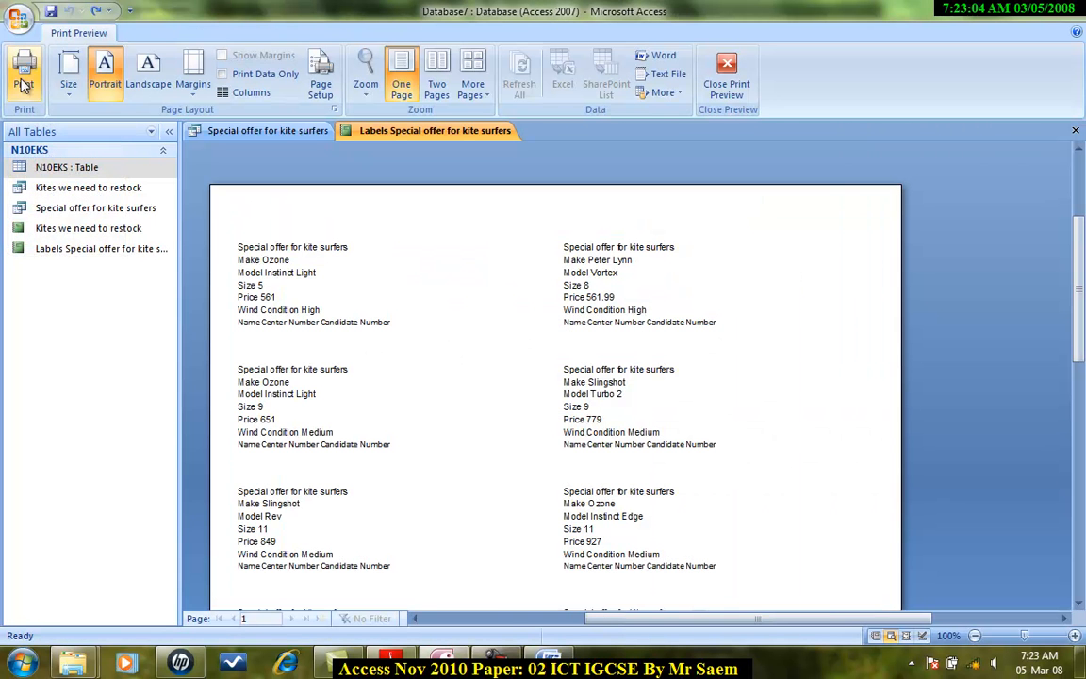
{"action": "left_click", "coordinate": [726, 81]}
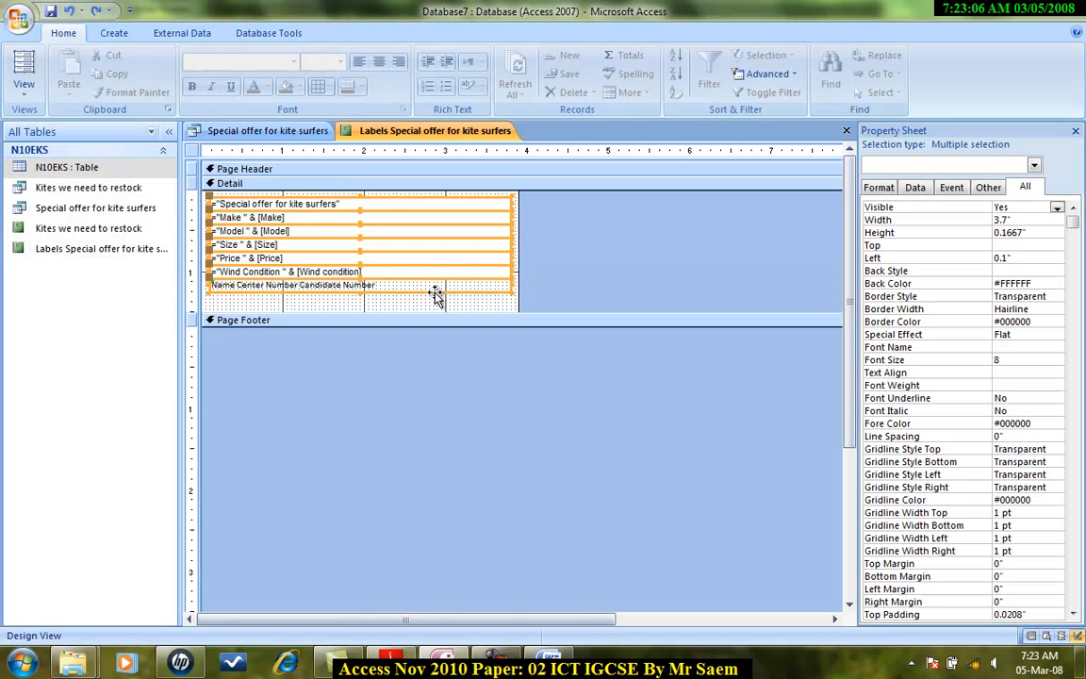
{"action": "left_click_drag", "start_coordinate": [512, 242], "coordinate": [439, 243]}
{"action": "left_click_drag", "start_coordinate": [372, 242], "coordinate": [416, 243]}
Step: Preview the adjusted labels
{"action": "left_click", "coordinate": [25, 88]}
{"action": "left_click", "coordinate": [68, 162]}
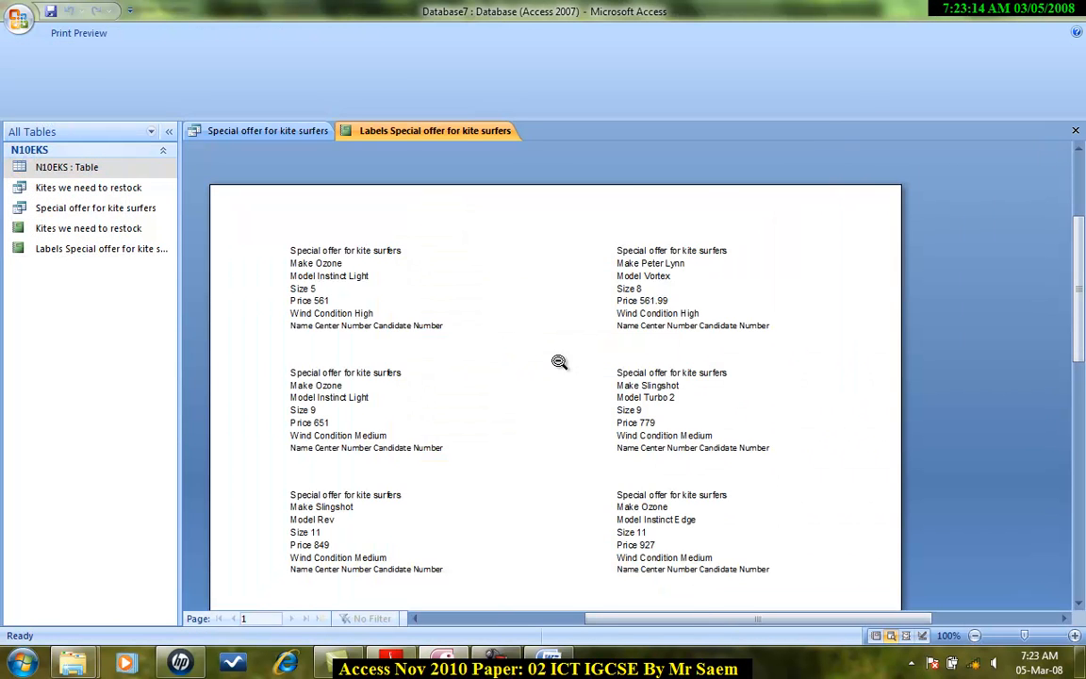
{"action": "scroll", "coordinate": [593, 330], "scroll_direction": "down", "scroll_amount": 3}
{"action": "scroll", "coordinate": [593, 330], "scroll_direction": "down", "scroll_amount": 2}
{"action": "scroll", "coordinate": [594, 327], "scroll_direction": "up", "scroll_amount": 3}
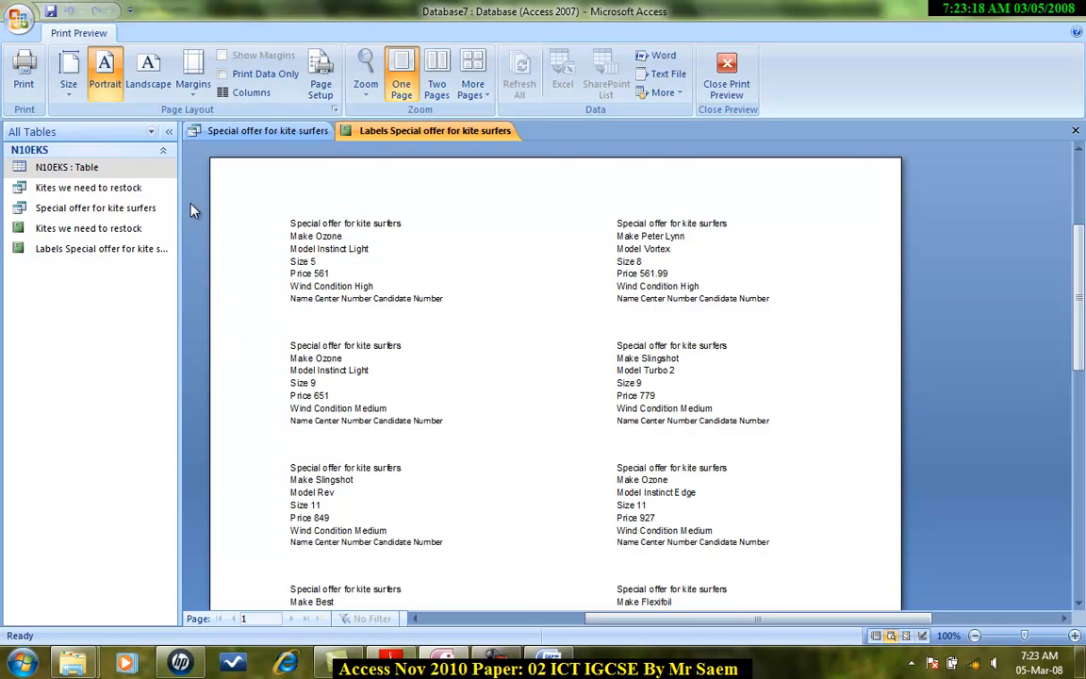
{"action": "left_click", "coordinate": [726, 76]}
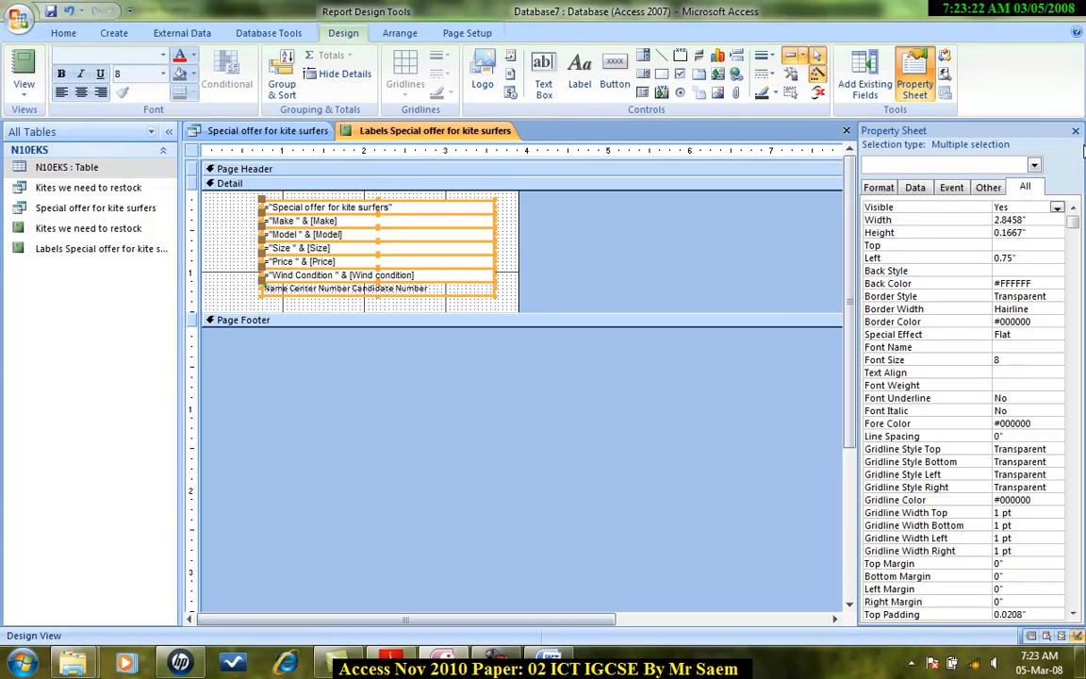
Step: Close the label report and the query datasheet, and read the next task in the exam paper
{"action": "left_click", "coordinate": [844, 130]}
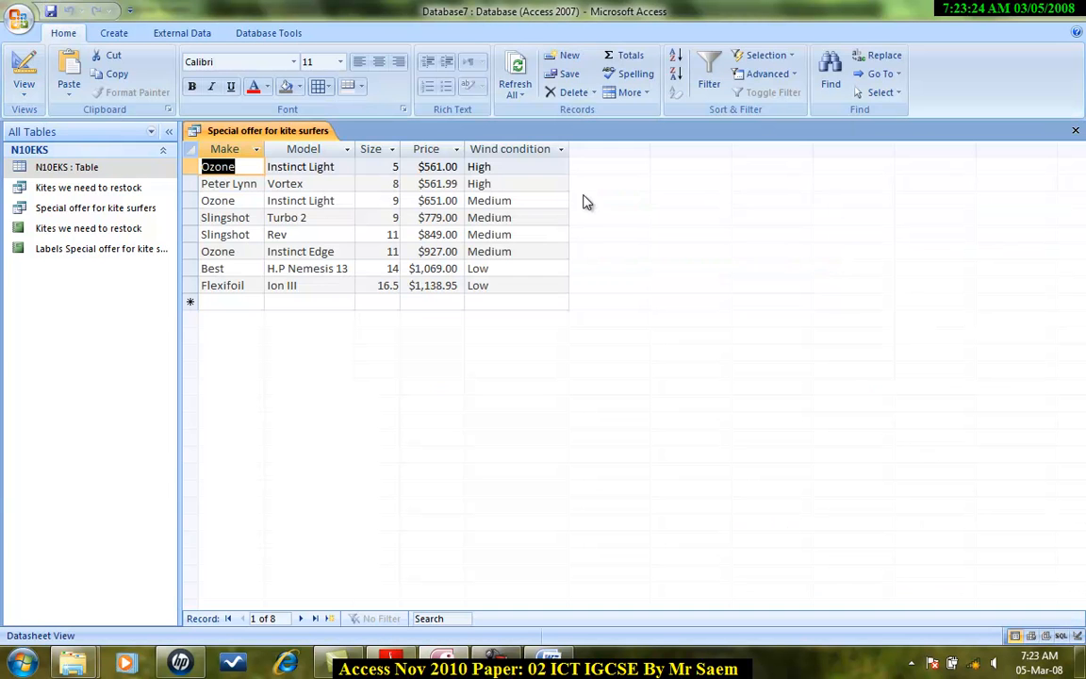
{"action": "left_click", "coordinate": [1075, 130]}
{"action": "left_click", "coordinate": [391, 660]}
{"action": "scroll", "coordinate": [294, 367], "scroll_direction": "down", "scroll_amount": 6}
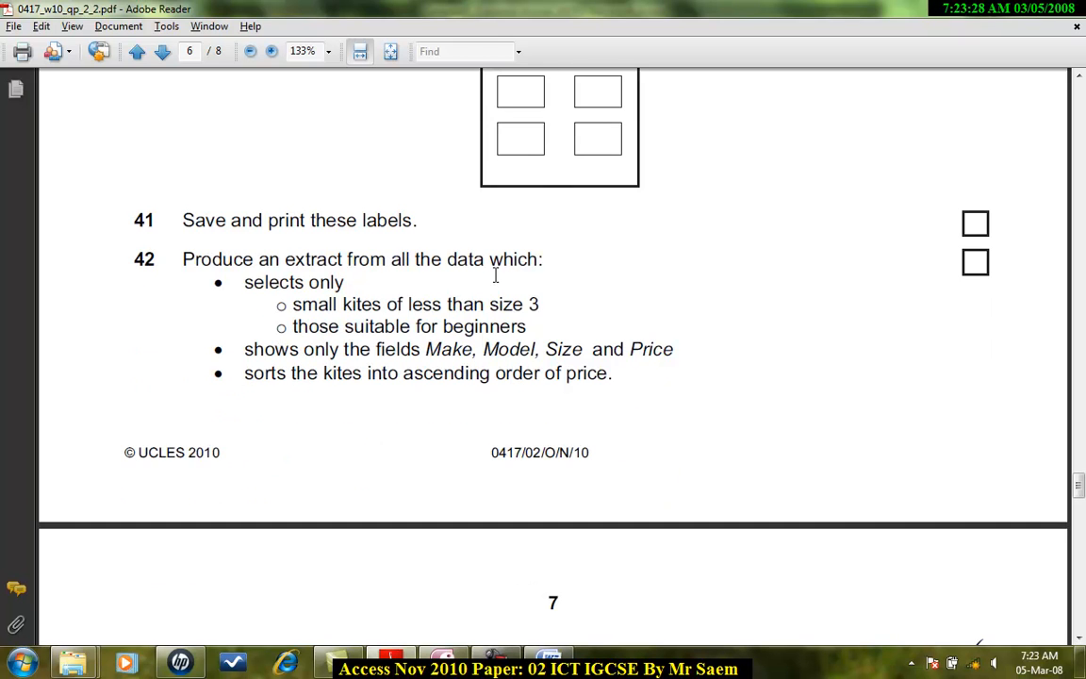
{"action": "left_click", "coordinate": [443, 660]}
Step: Start a new query in Design view based on the N10EKS table
{"action": "left_click", "coordinate": [114, 33]}
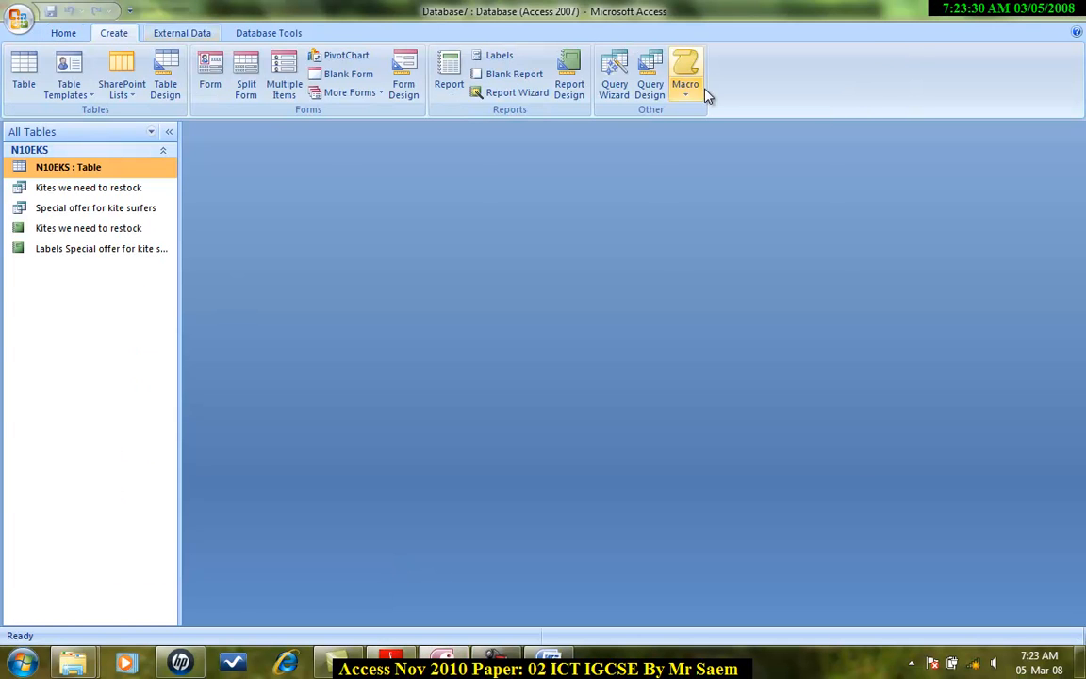
{"action": "left_click", "coordinate": [649, 81]}
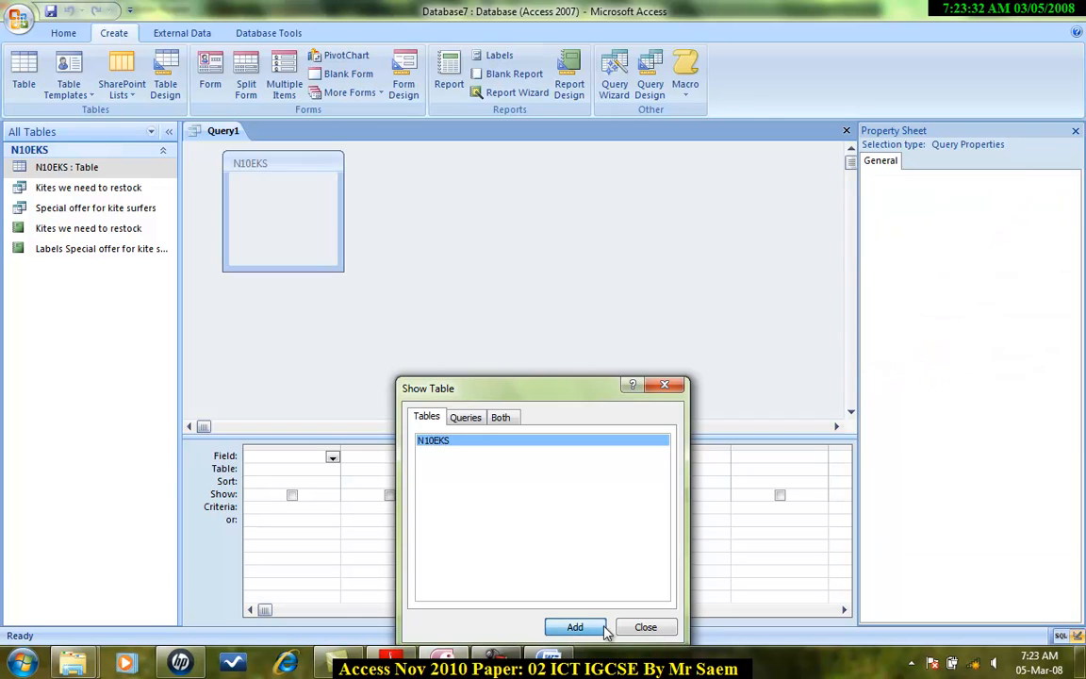
{"action": "left_click", "coordinate": [577, 626]}
{"action": "left_click", "coordinate": [646, 627]}
{"action": "left_click_drag", "start_coordinate": [336, 285], "coordinate": [388, 359]}
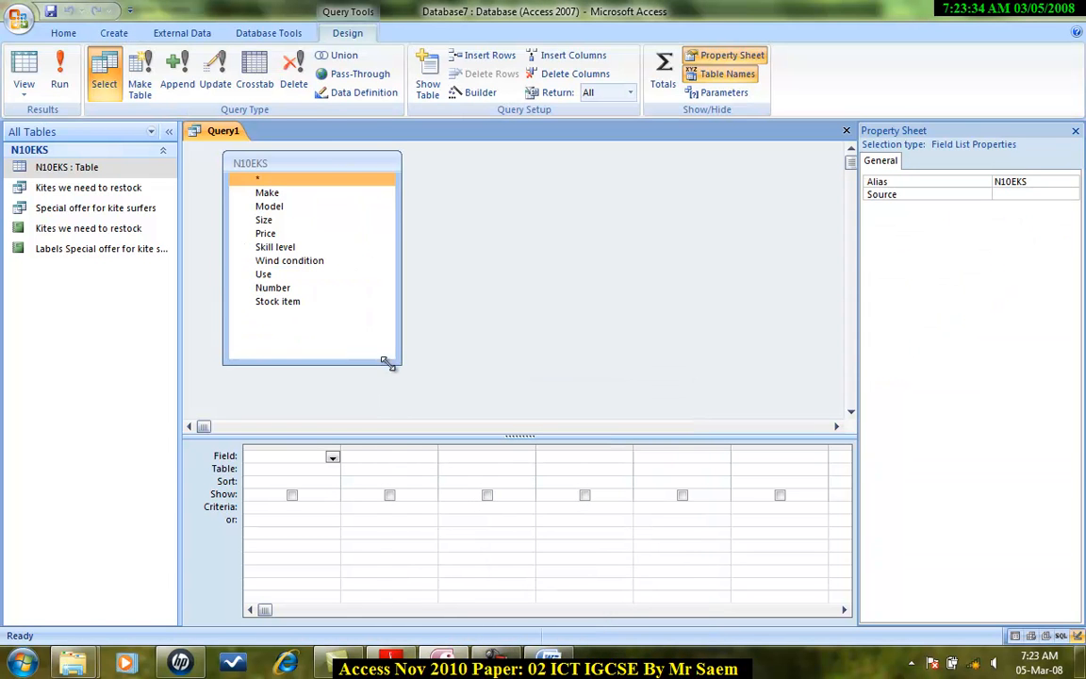
Step: Add all fields from Make to Stock item to the query grid
{"action": "left_click", "coordinate": [261, 196]}
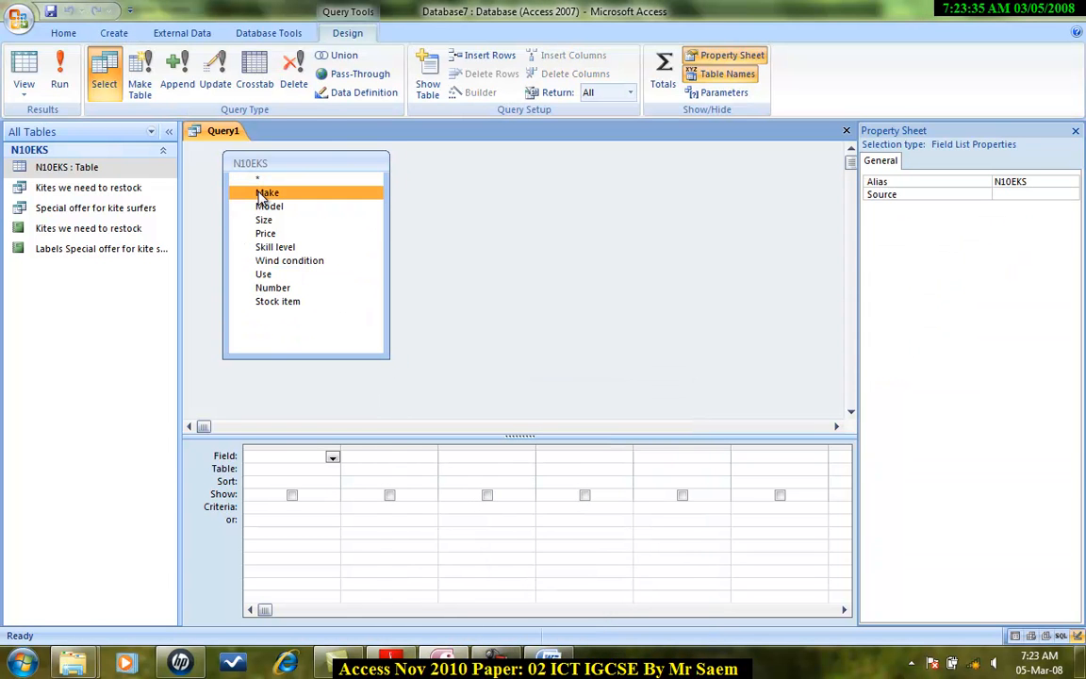
{"action": "left_click", "coordinate": [288, 301], "text": "shift"}
{"action": "left_click_drag", "start_coordinate": [287, 301], "coordinate": [297, 453]}
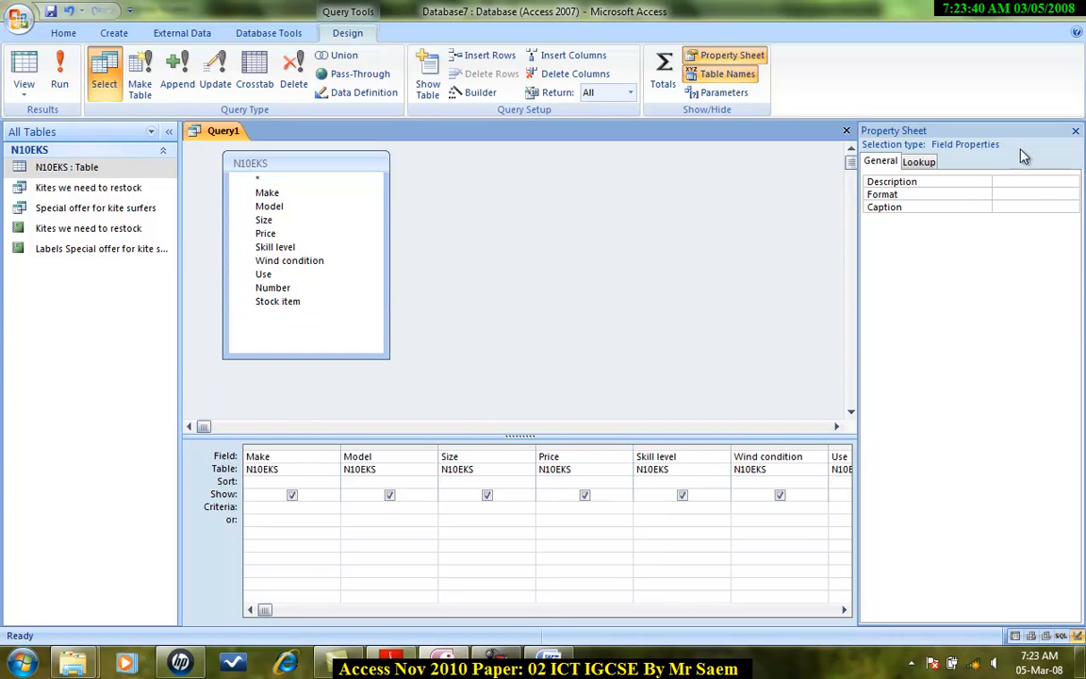
{"action": "left_click", "coordinate": [1076, 131]}
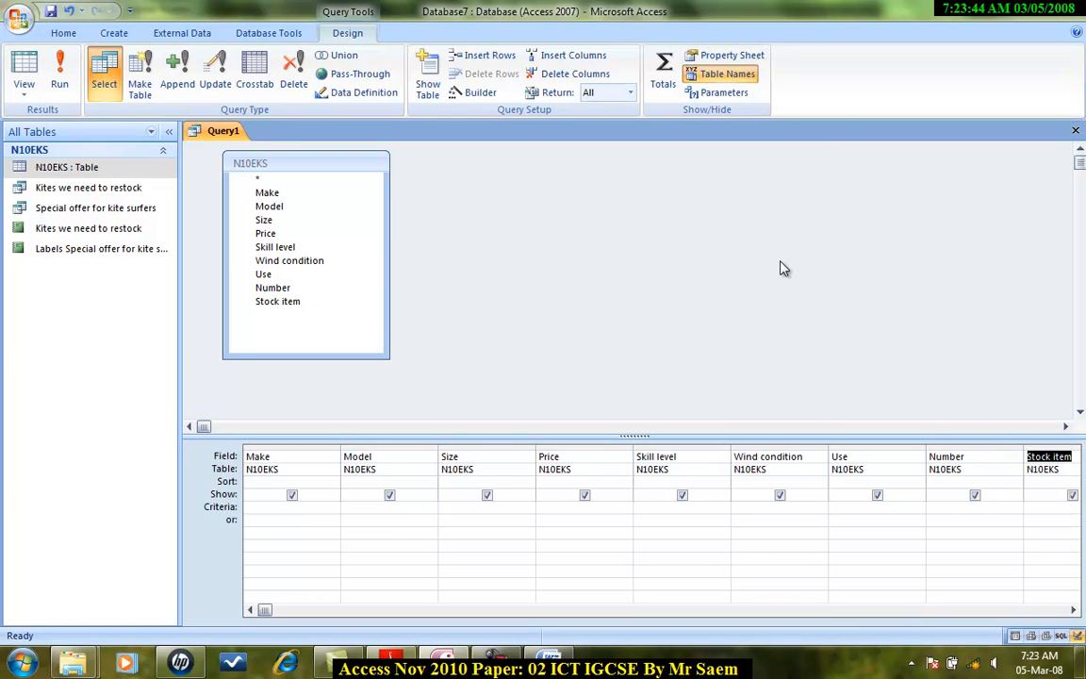
Step: Enter the criterion <3 for the Size field
{"action": "key", "text": "alt+Tab"}
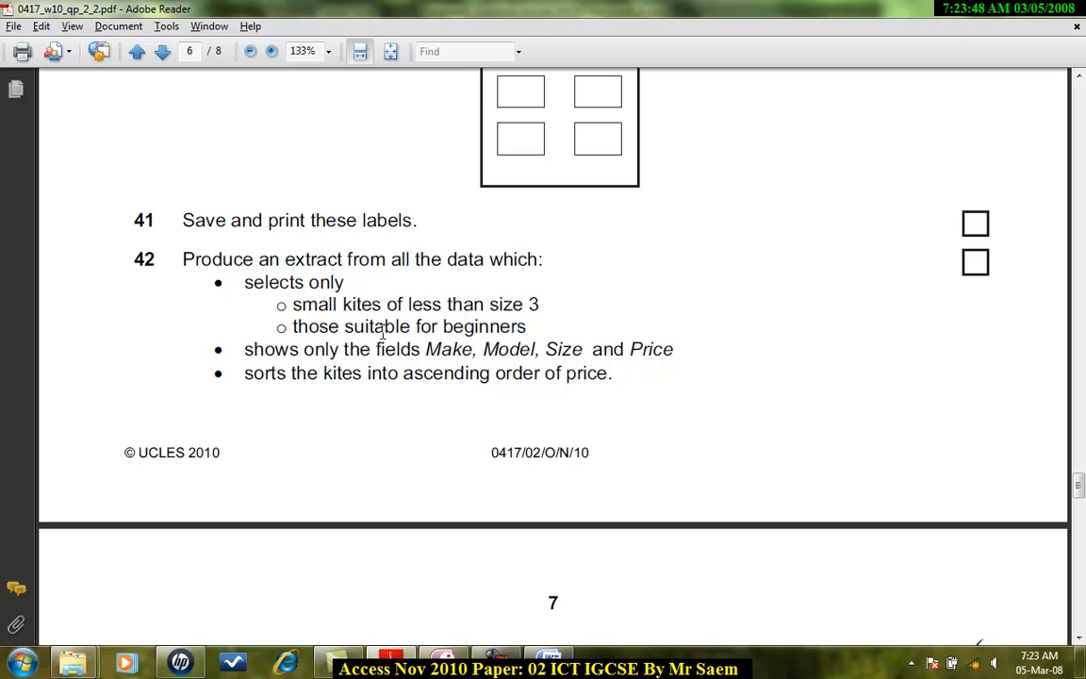
{"action": "key", "text": "alt+Tab"}
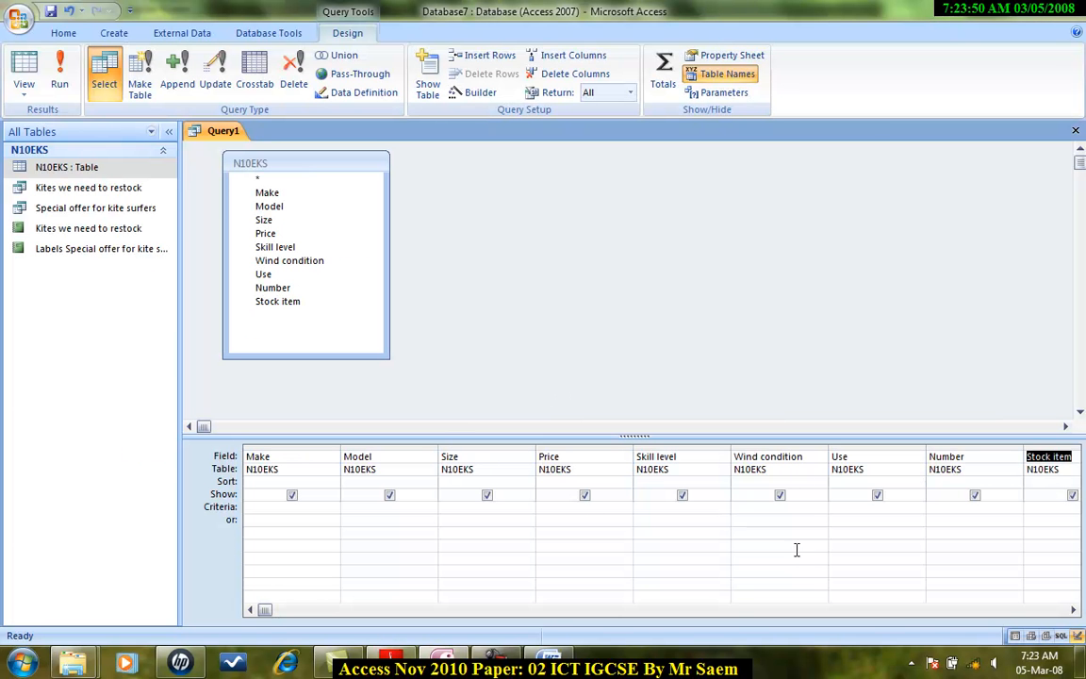
{"action": "left_click", "coordinate": [460, 506]}
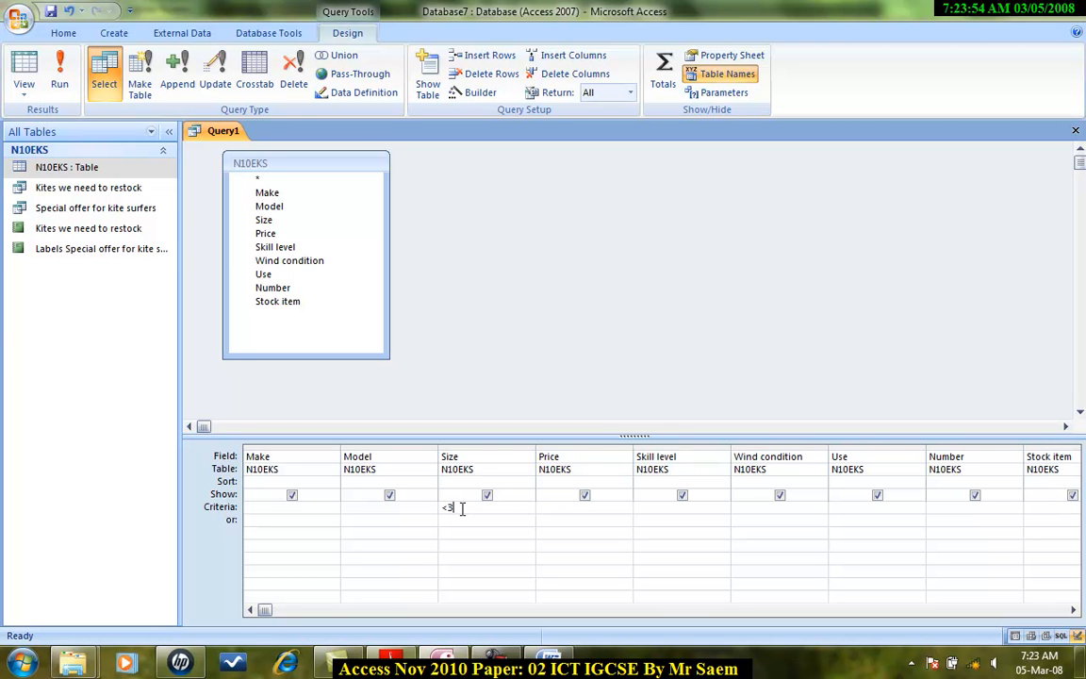
{"action": "type", "text": "<3"}
Step: Run the query to view the small kites
{"action": "key", "text": "alt+Tab"}
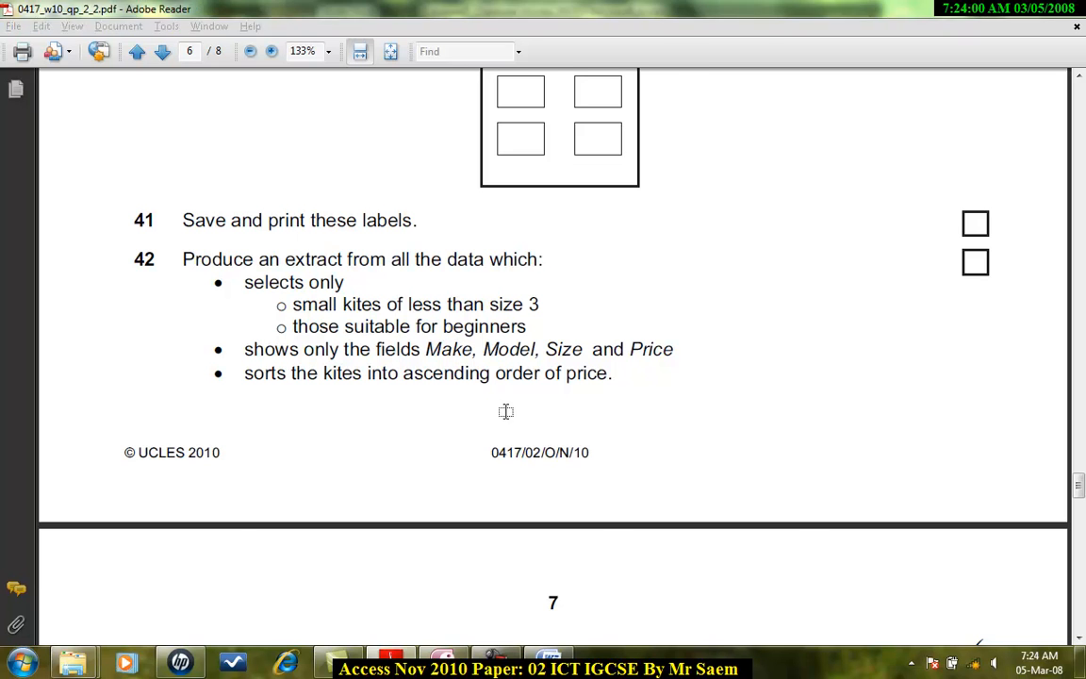
{"action": "key", "text": "alt+Tab"}
{"action": "left_click", "coordinate": [60, 76]}
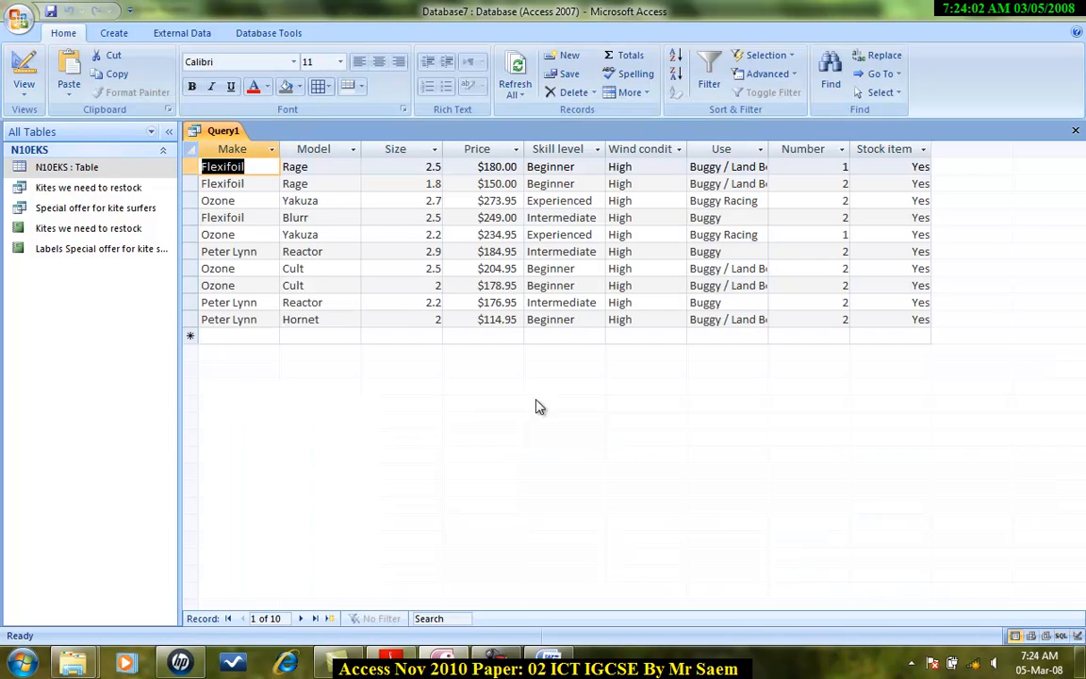
{"action": "double_click", "coordinate": [556, 320]}
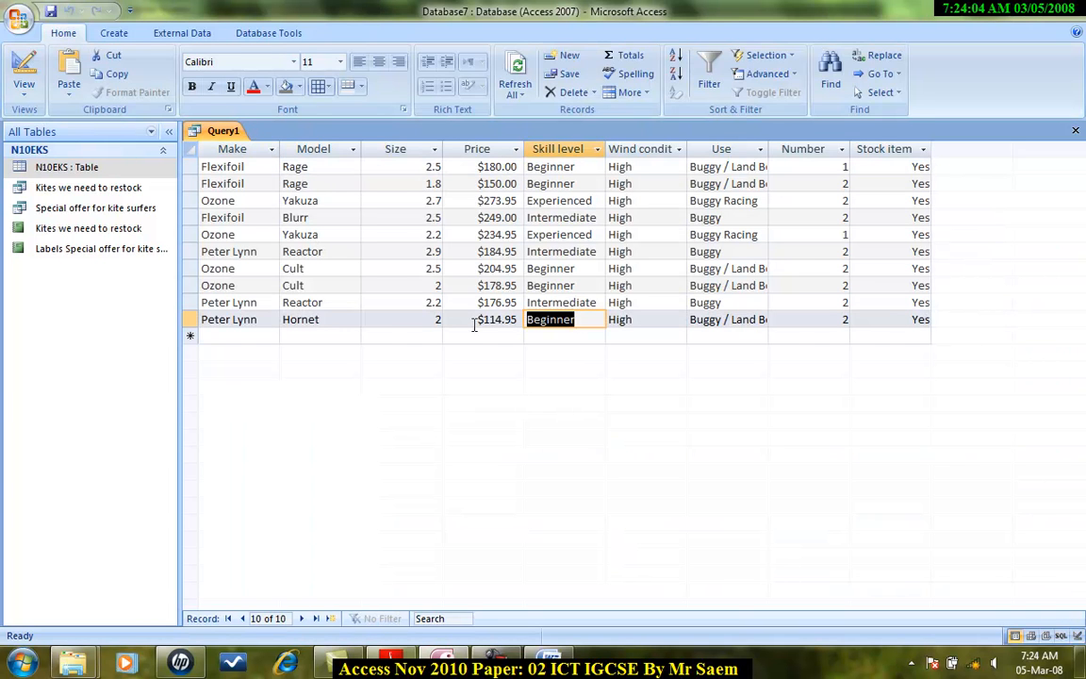
Step: Add the criterion Beginner for the Skill level field in Design view and run the query
{"action": "left_click", "coordinate": [23, 89]}
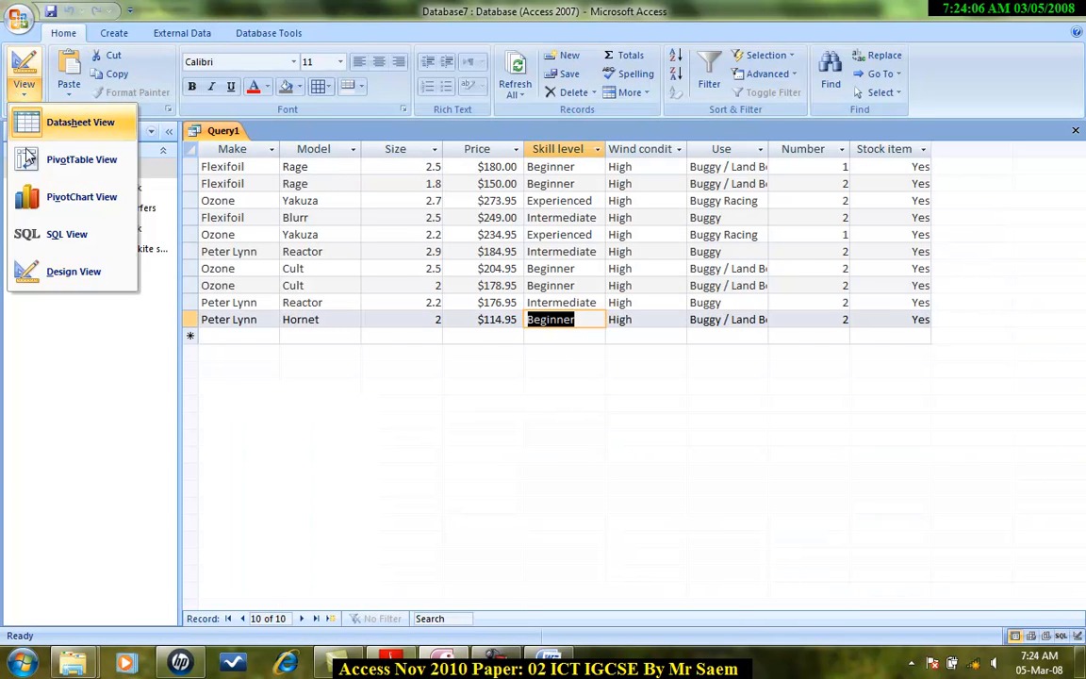
{"action": "left_click", "coordinate": [73, 272]}
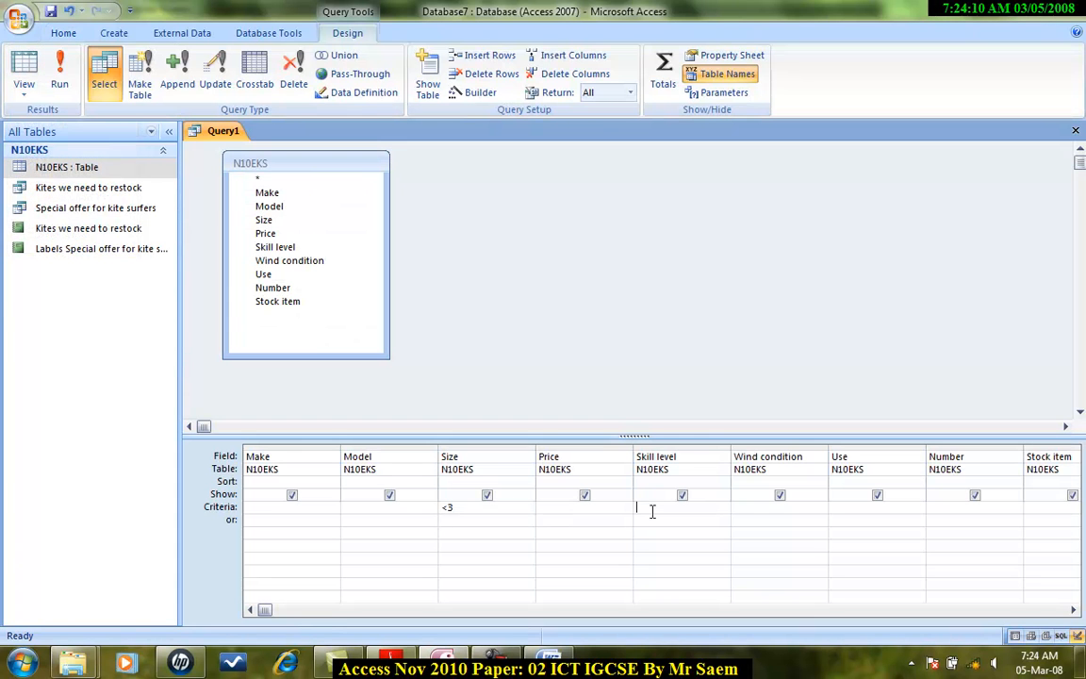
{"action": "type", "text": "Beginner"}
{"action": "left_click", "coordinate": [60, 83]}
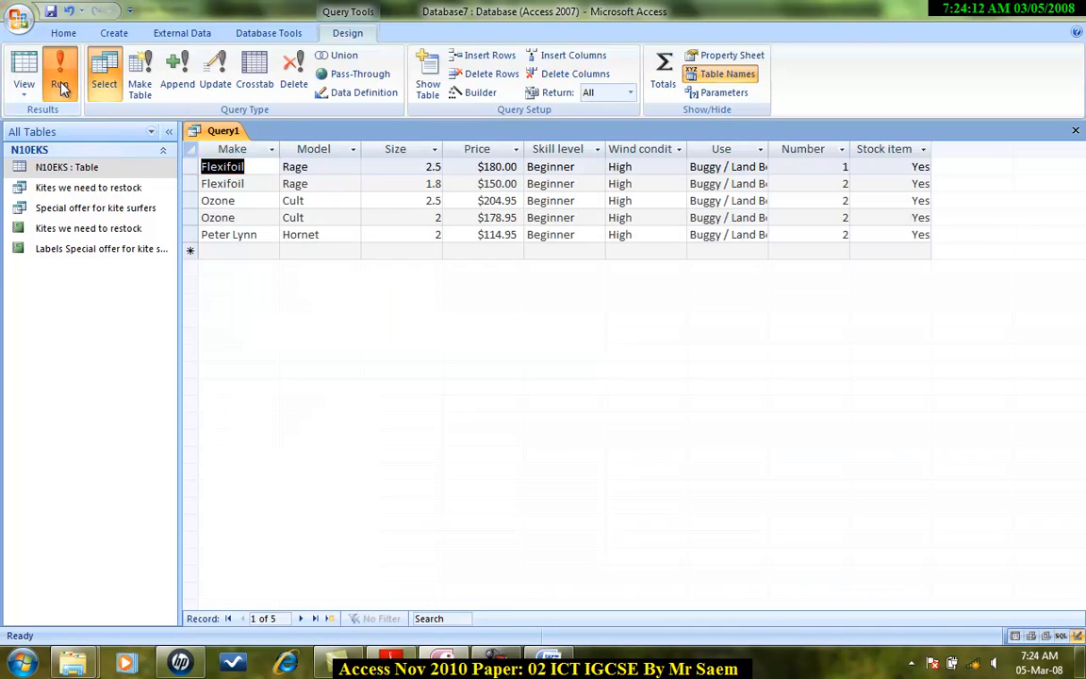
Step: Hide every field except Make, Model, Size and Price in the query design, checking the task requirements
{"action": "left_click", "coordinate": [28, 94]}
{"action": "left_click", "coordinate": [73, 270]}
{"action": "key", "text": "alt+Tab"}
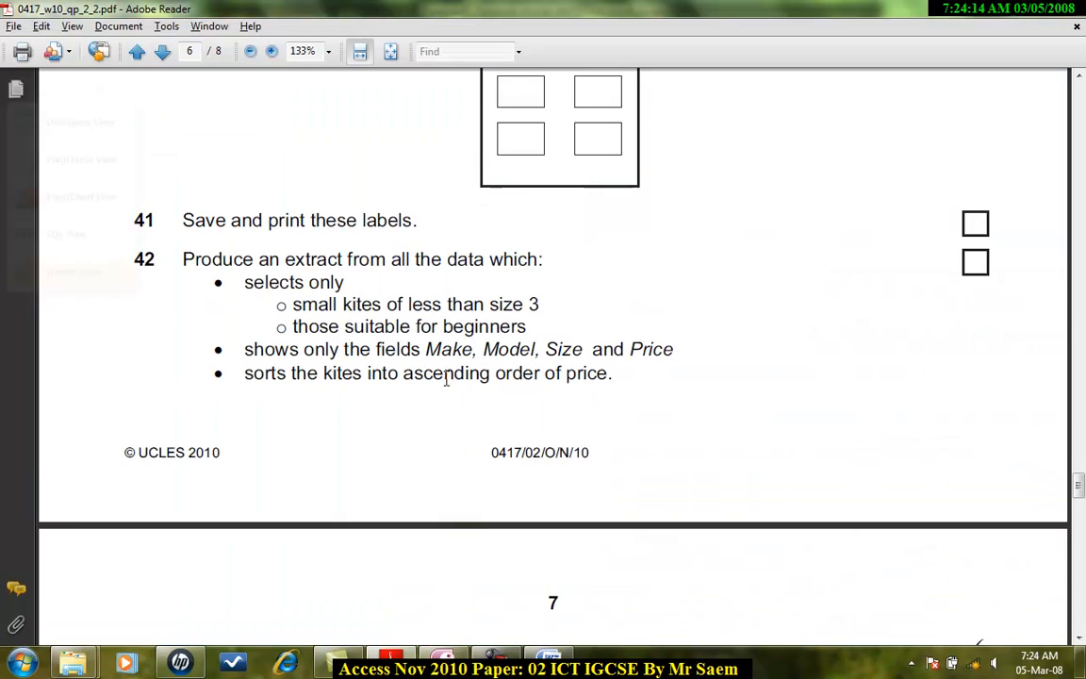
{"action": "scroll", "coordinate": [361, 348], "scroll_direction": "down", "scroll_amount": 1}
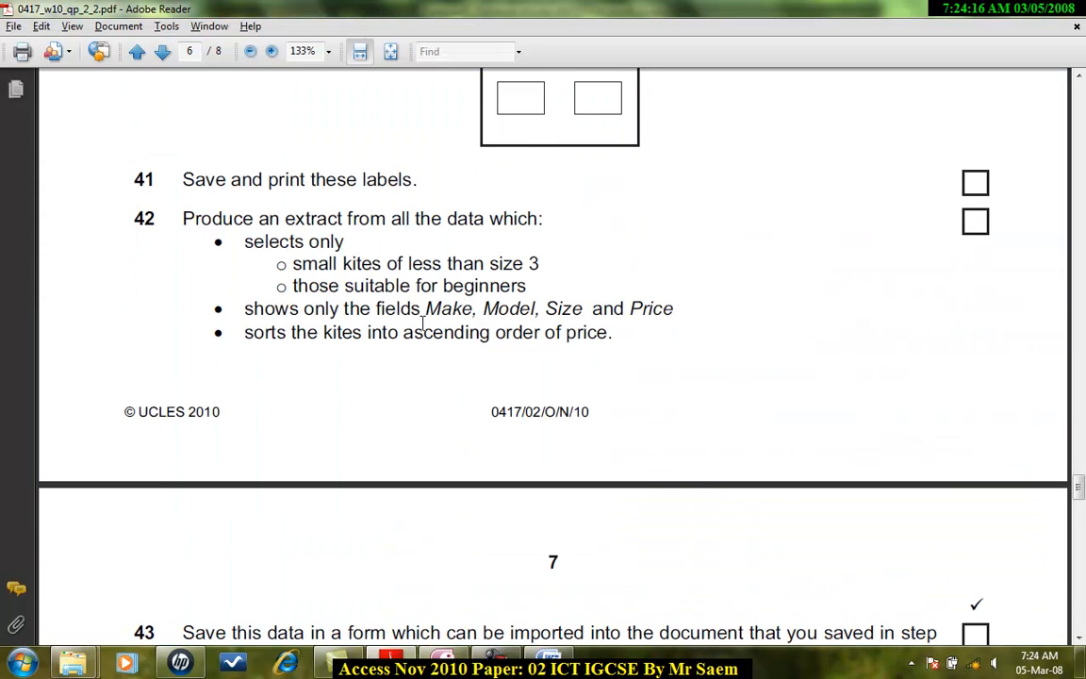
{"action": "key", "text": "alt"}
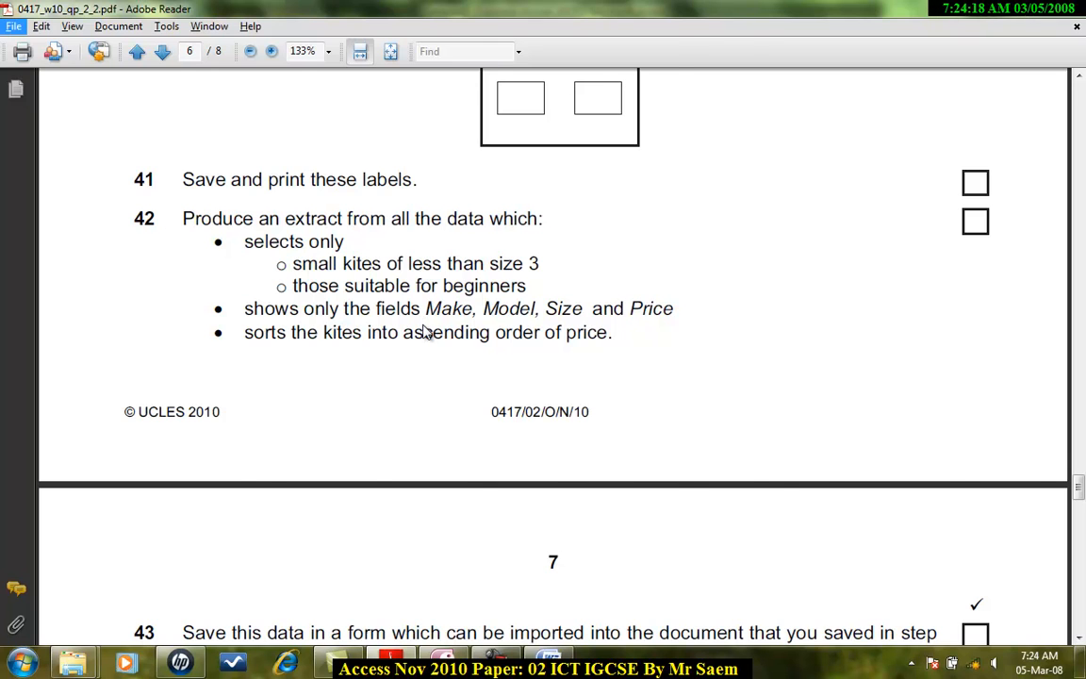
{"action": "key", "text": "alt+Tab"}
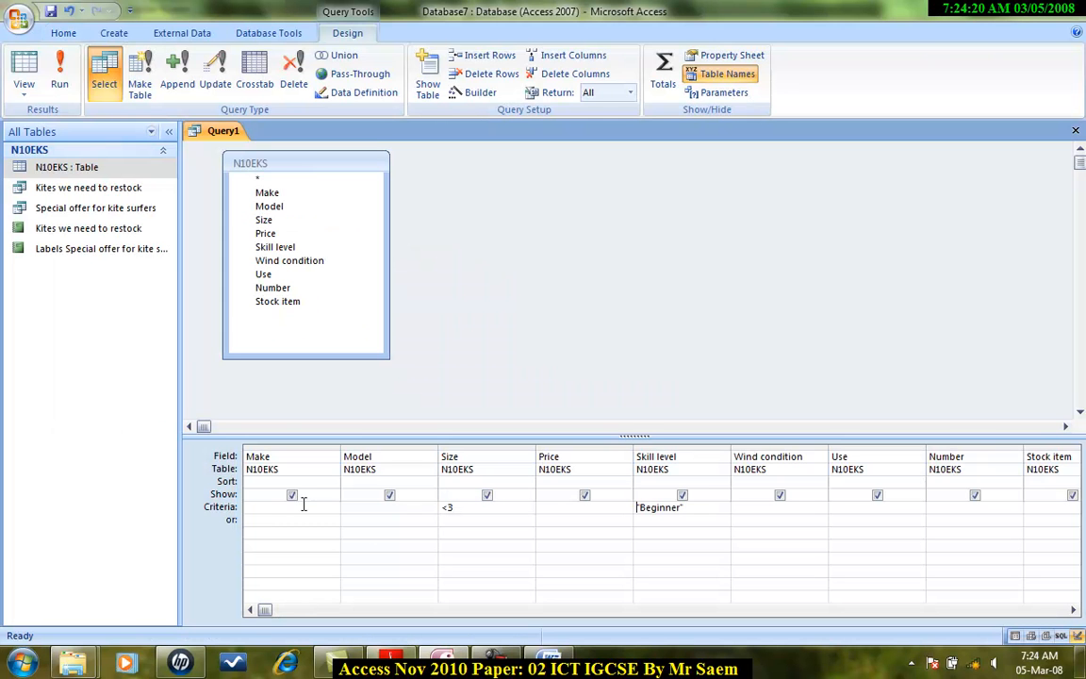
{"action": "left_click", "coordinate": [683, 495]}
{"action": "left_click", "coordinate": [780, 495]}
{"action": "left_click", "coordinate": [877, 496]}
{"action": "left_click", "coordinate": [974, 495]}
{"action": "left_click", "coordinate": [1073, 610]}
{"action": "left_click", "coordinate": [1073, 610]}
{"action": "left_click", "coordinate": [876, 496]}
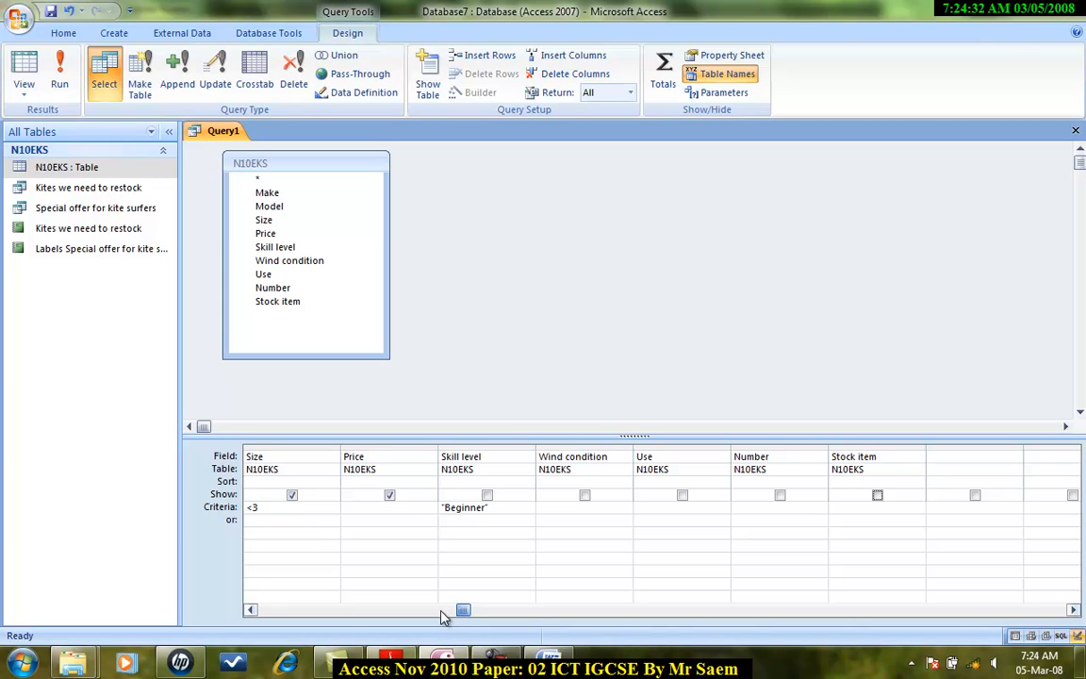
Step: Sort the query by Price in ascending order and run it
{"action": "left_click_drag", "start_coordinate": [452, 620], "coordinate": [286, 624]}
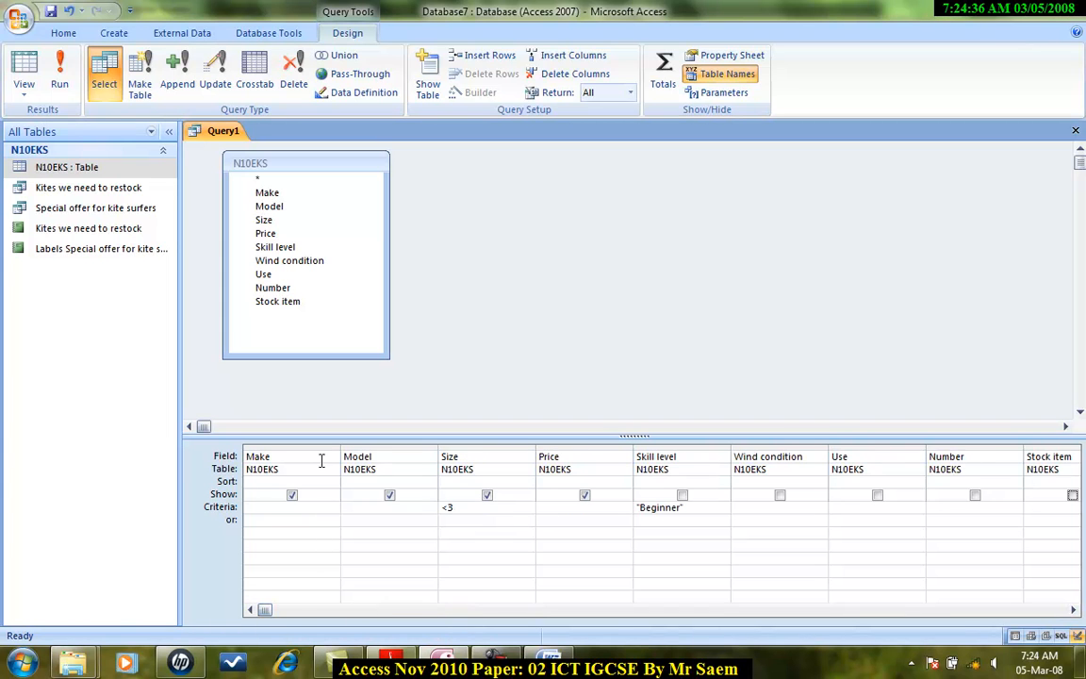
{"action": "left_click", "coordinate": [404, 662]}
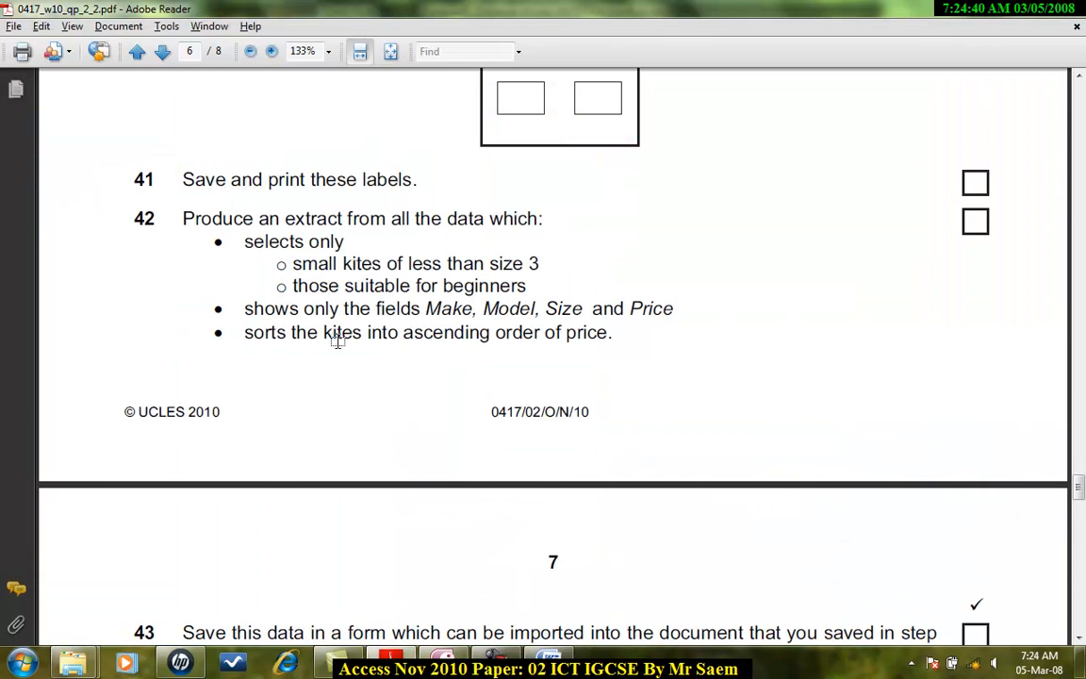
{"action": "key", "text": "alt+Tab"}
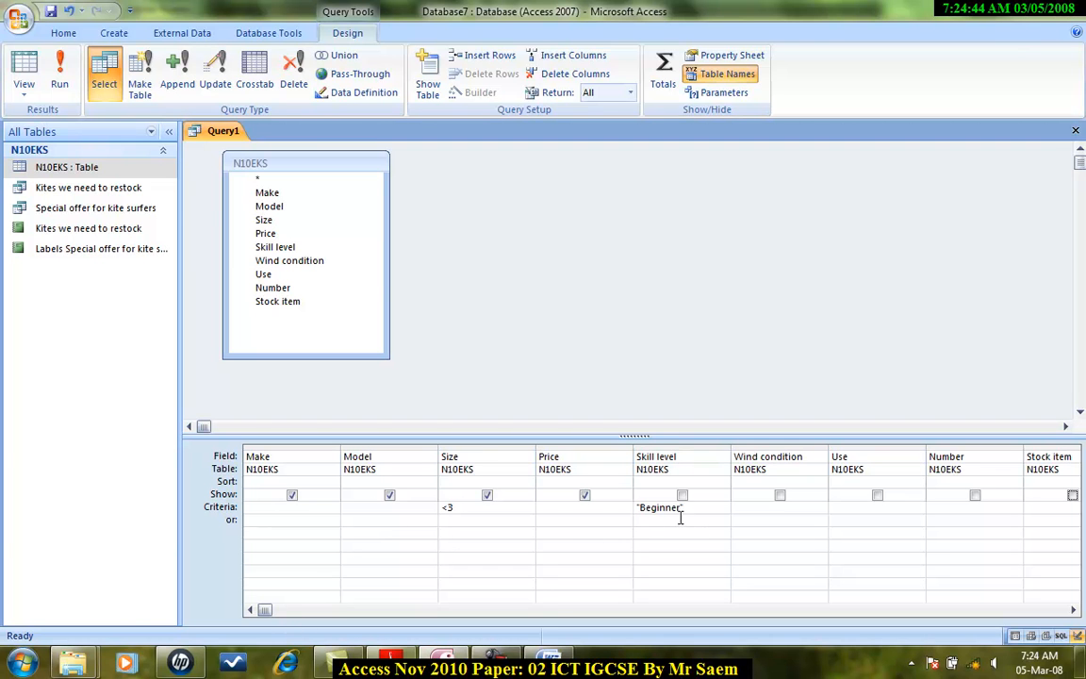
{"action": "key", "text": "alt+Tab"}
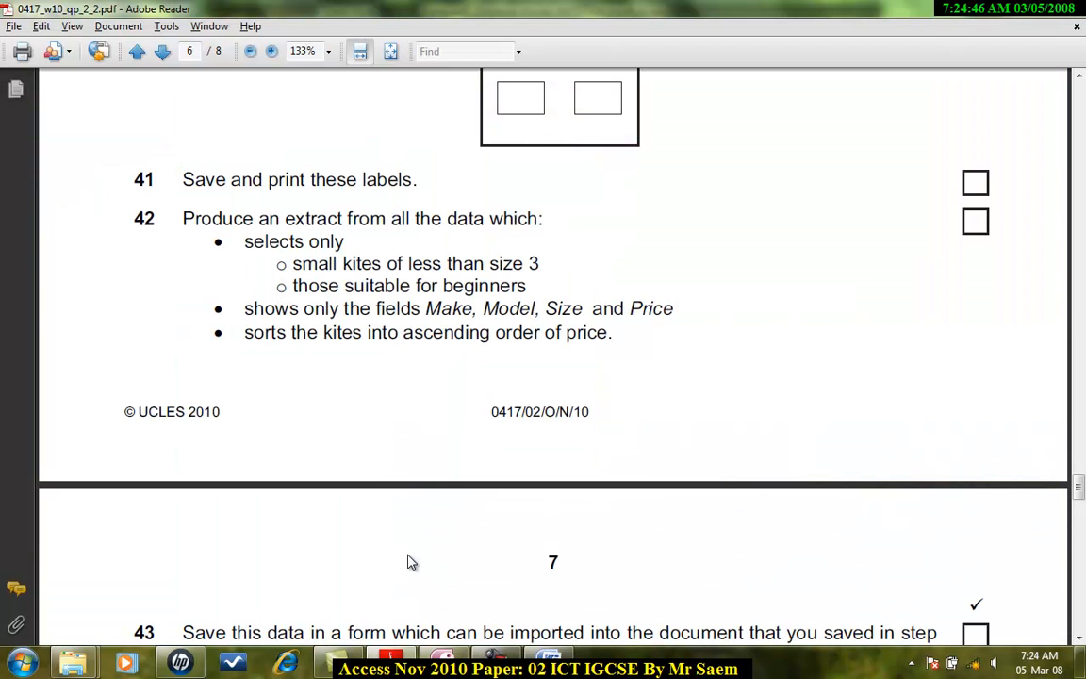
{"action": "key", "text": "alt+Tab"}
{"action": "left_click", "coordinate": [619, 483]}
{"action": "left_click", "coordinate": [625, 484]}
{"action": "left_click", "coordinate": [571, 496]}
{"action": "key", "text": "alt+Tab"}
{"action": "scroll", "coordinate": [476, 398], "scroll_direction": "down", "scroll_amount": 5}
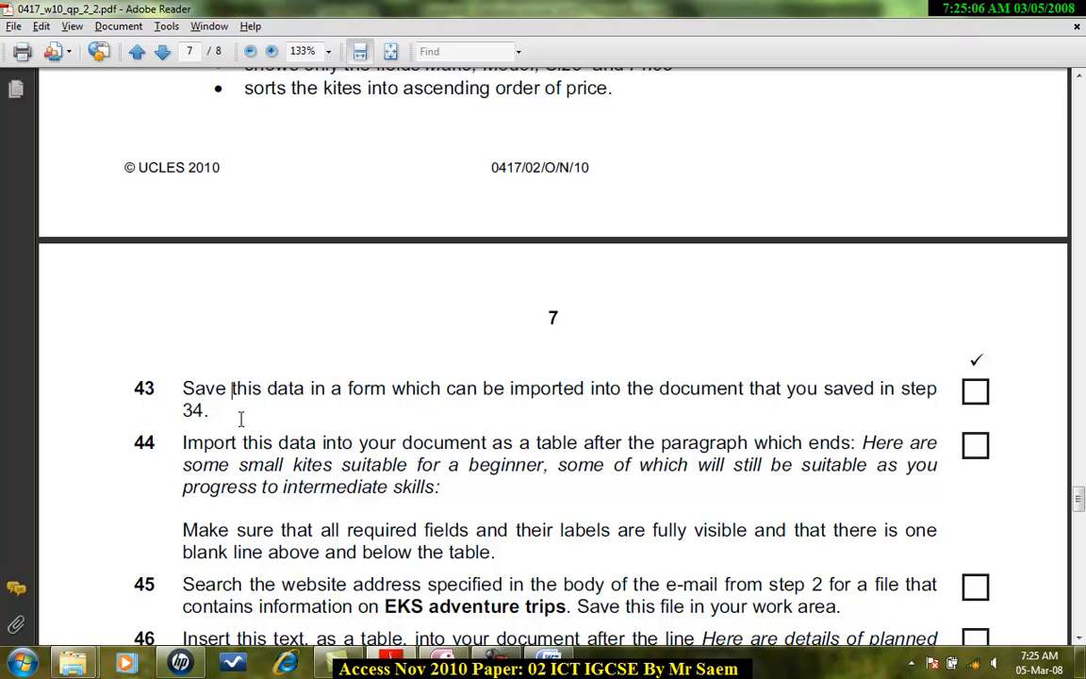
{"action": "key", "text": "alt+Tab"}
{"action": "left_click", "coordinate": [55, 71]}
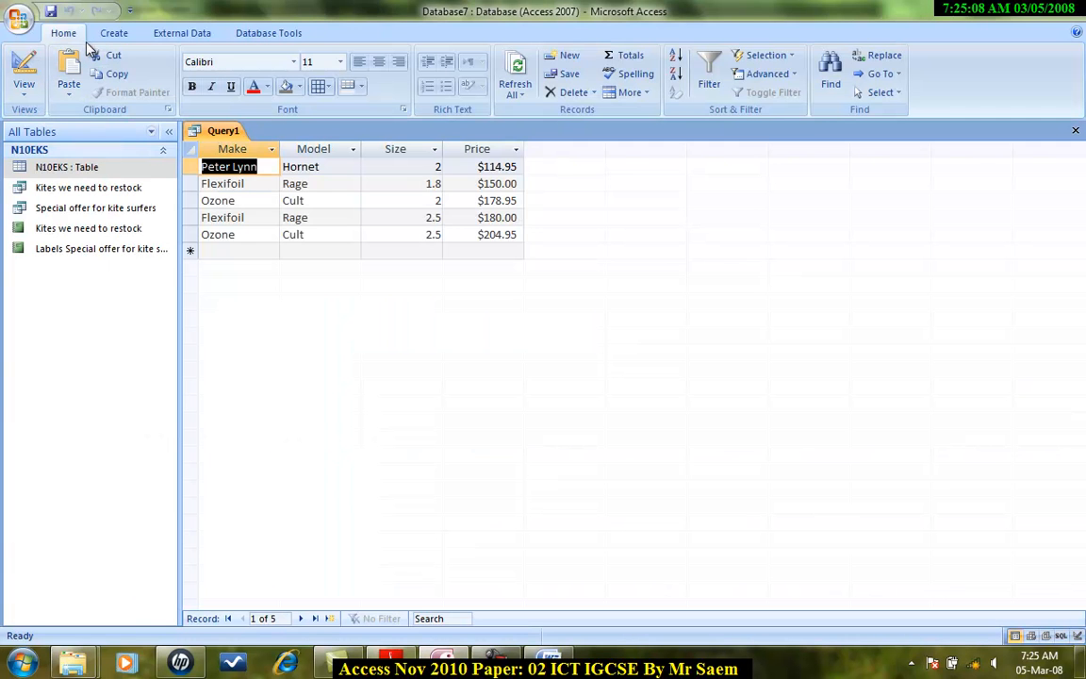
Step: Save the query under the default name Query1
{"action": "left_click", "coordinate": [50, 11]}
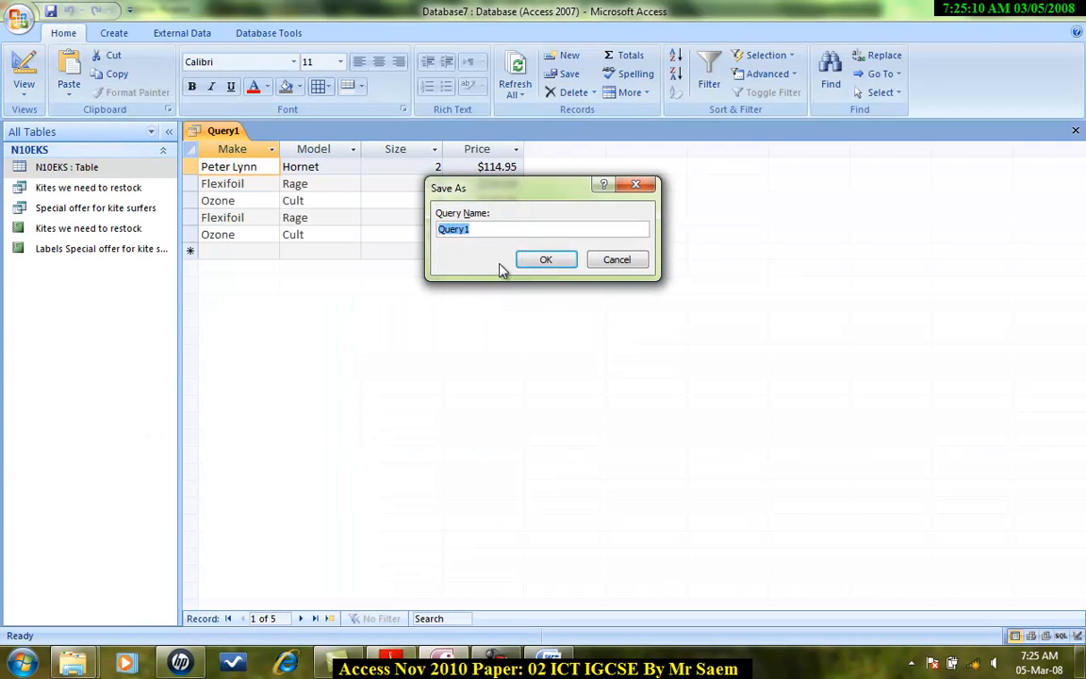
{"action": "left_click", "coordinate": [388, 667]}
{"action": "scroll", "coordinate": [391, 555], "scroll_direction": "up", "scroll_amount": 5}
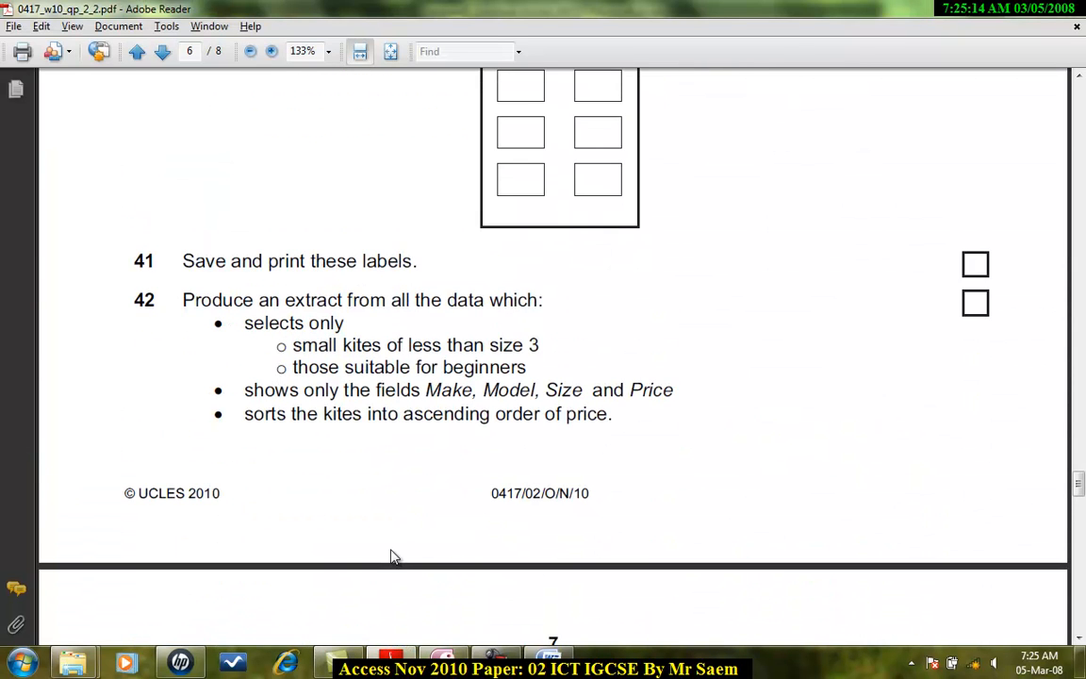
{"action": "key", "text": "alt+Tab"}
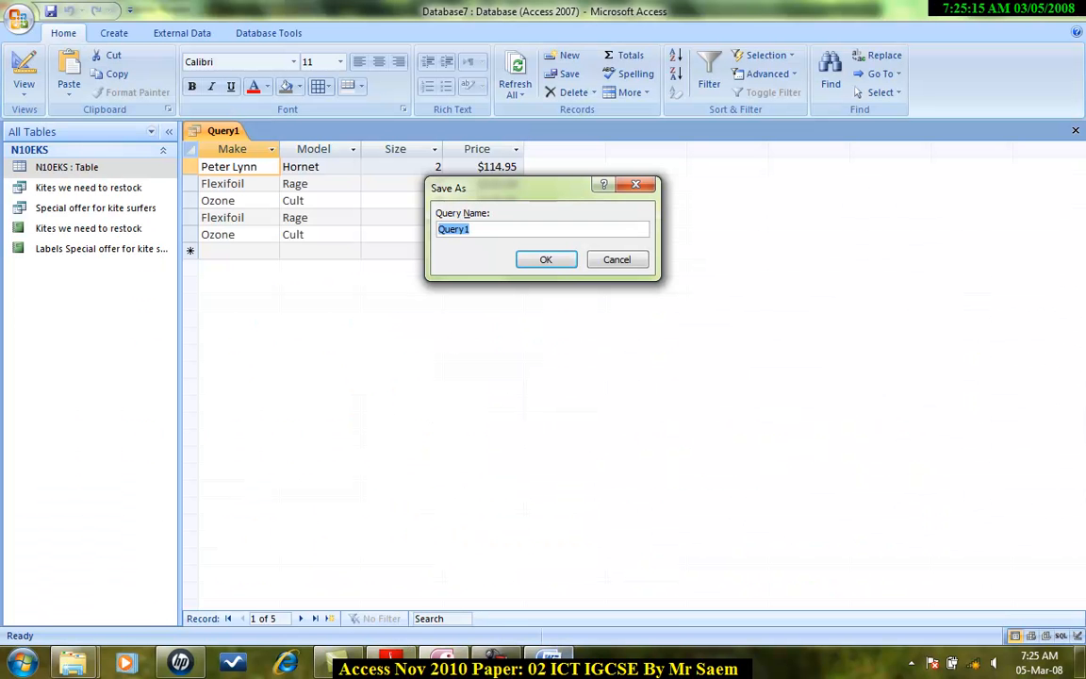
{"action": "left_click", "coordinate": [524, 260]}
Step: Export the query results to a Word RTF file, opening the file after export
{"action": "left_click", "coordinate": [170, 30]}
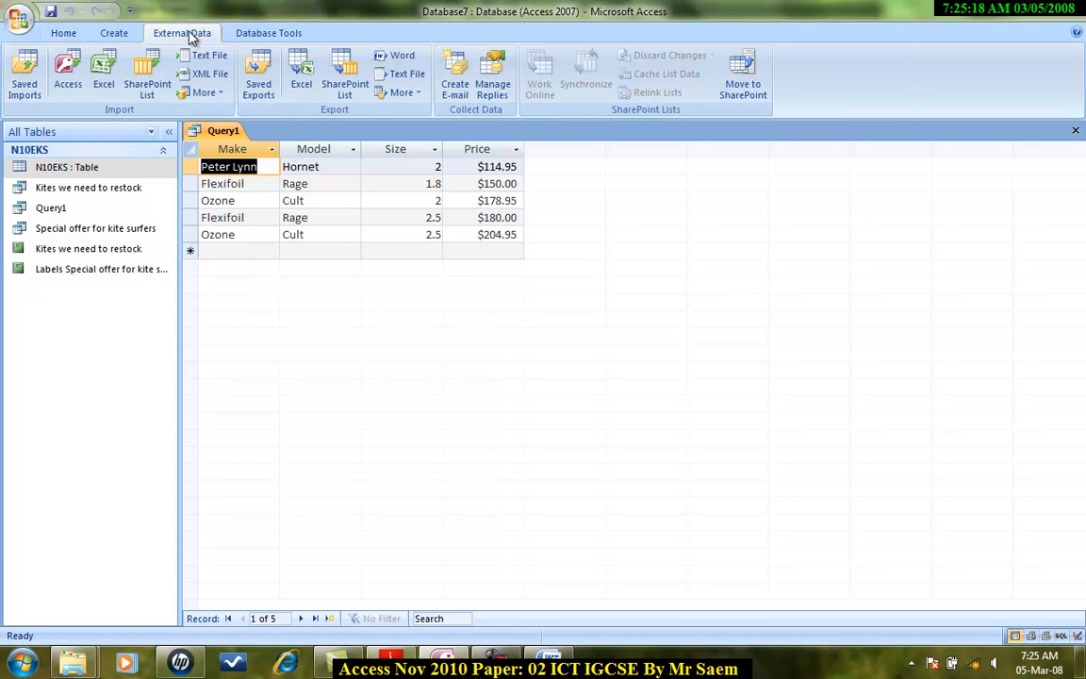
{"action": "left_click", "coordinate": [397, 56]}
{"action": "left_click", "coordinate": [296, 319]}
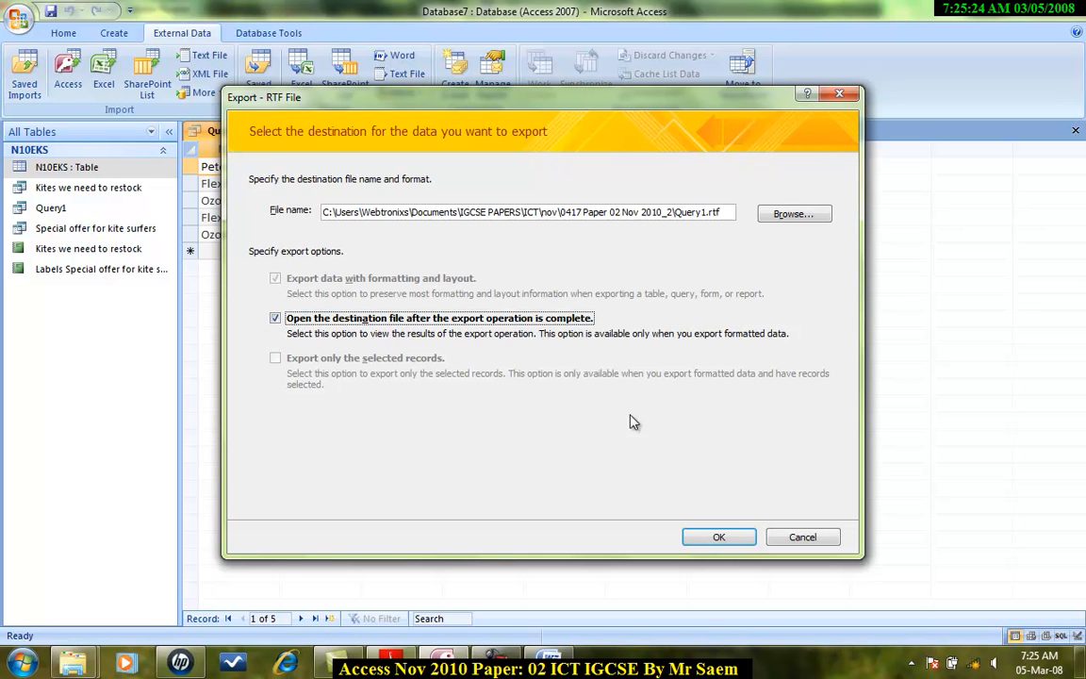
{"action": "left_click", "coordinate": [719, 536]}
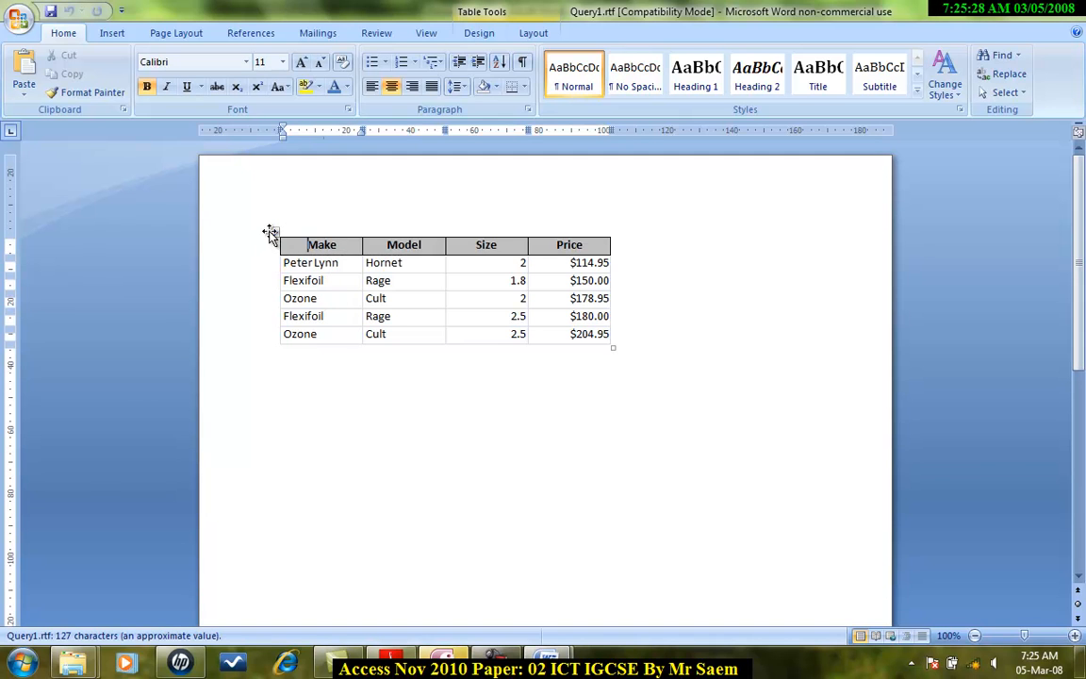
Step: Select and copy the whole exported table in the Word document
{"action": "left_click", "coordinate": [270, 234]}
{"action": "right_click", "coordinate": [271, 233]}
{"action": "left_click", "coordinate": [292, 263]}
{"action": "left_click", "coordinate": [404, 424]}
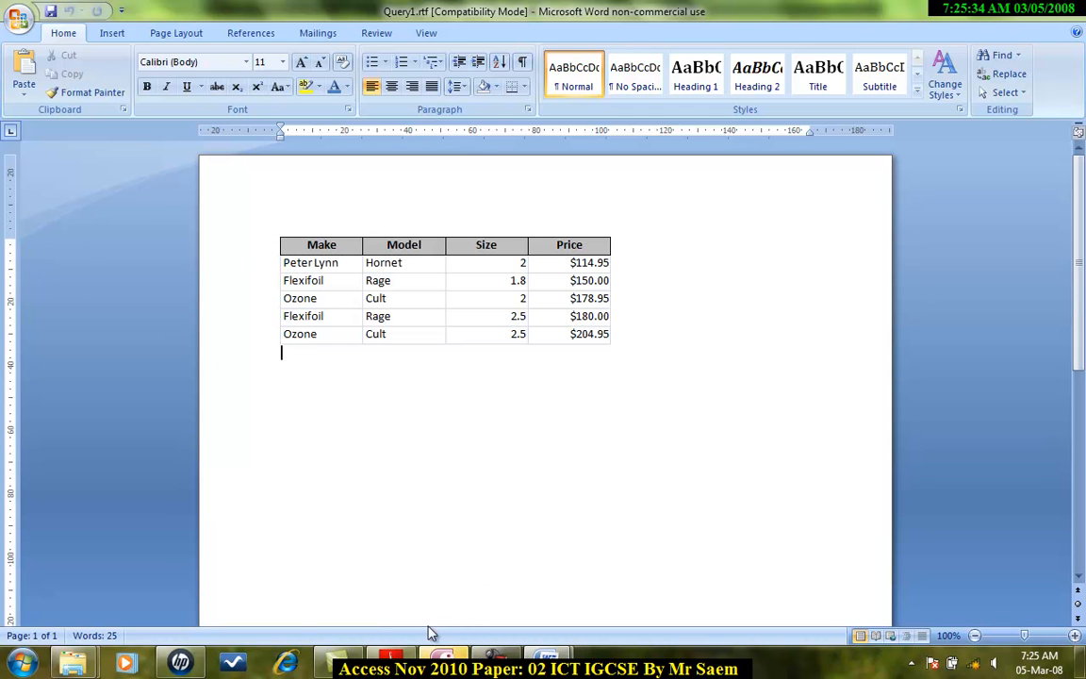
Step: Close the export wizard in Access and review the next tasks in the exam paper
{"action": "left_click", "coordinate": [391, 660]}
{"action": "left_click", "coordinate": [800, 534]}
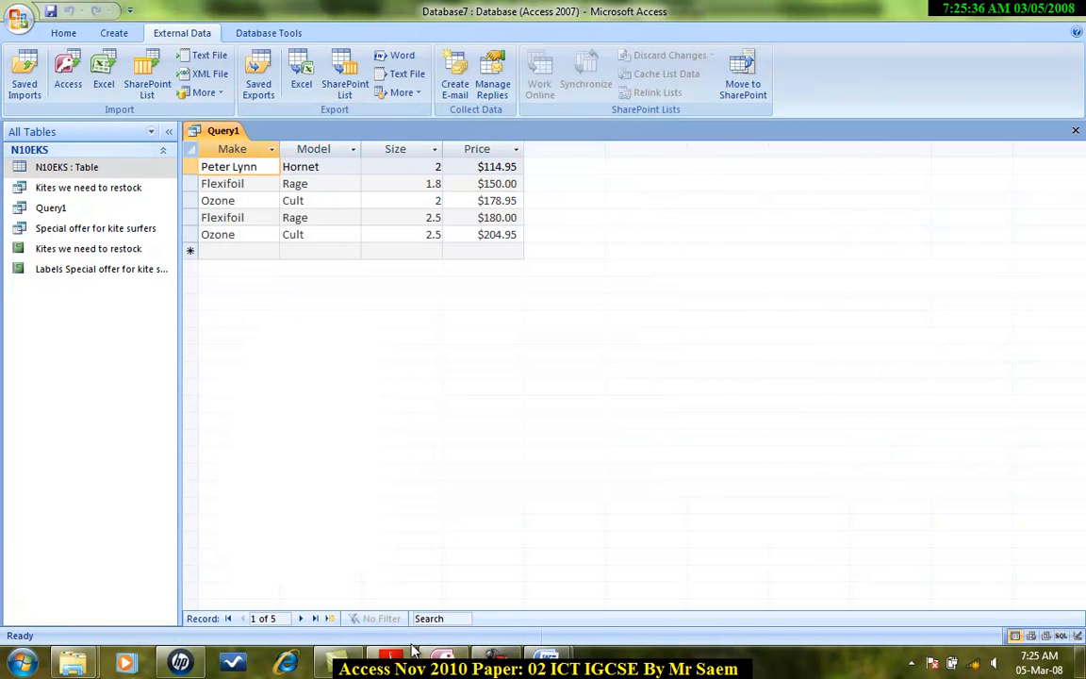
{"action": "left_click", "coordinate": [394, 660]}
{"action": "scroll", "coordinate": [321, 455], "scroll_direction": "down", "scroll_amount": 10}
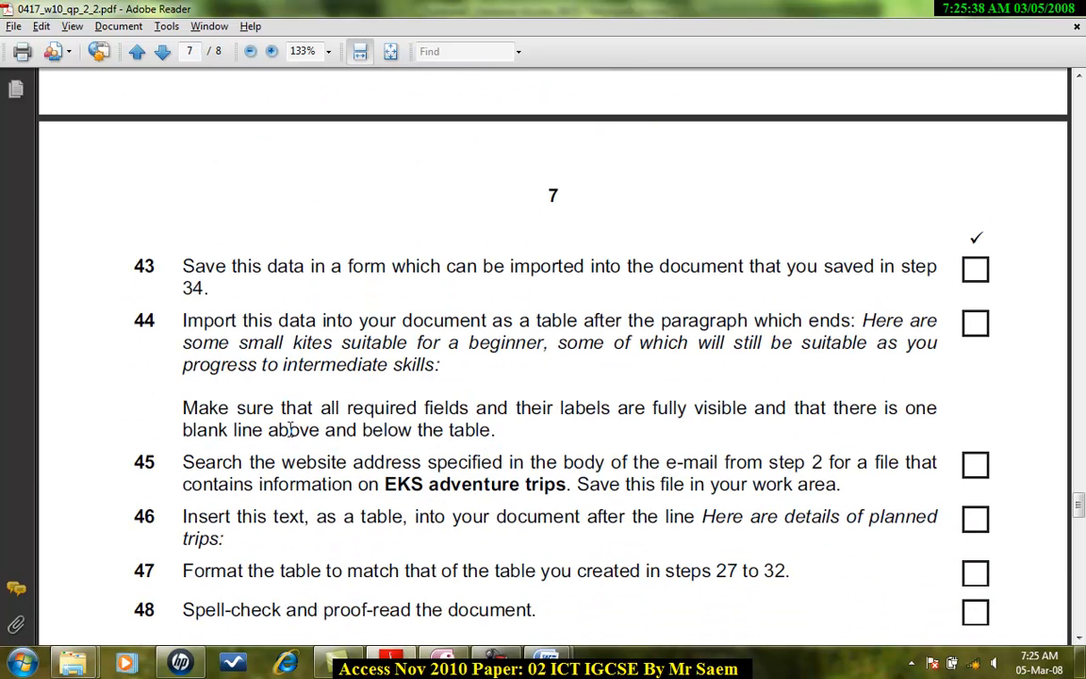